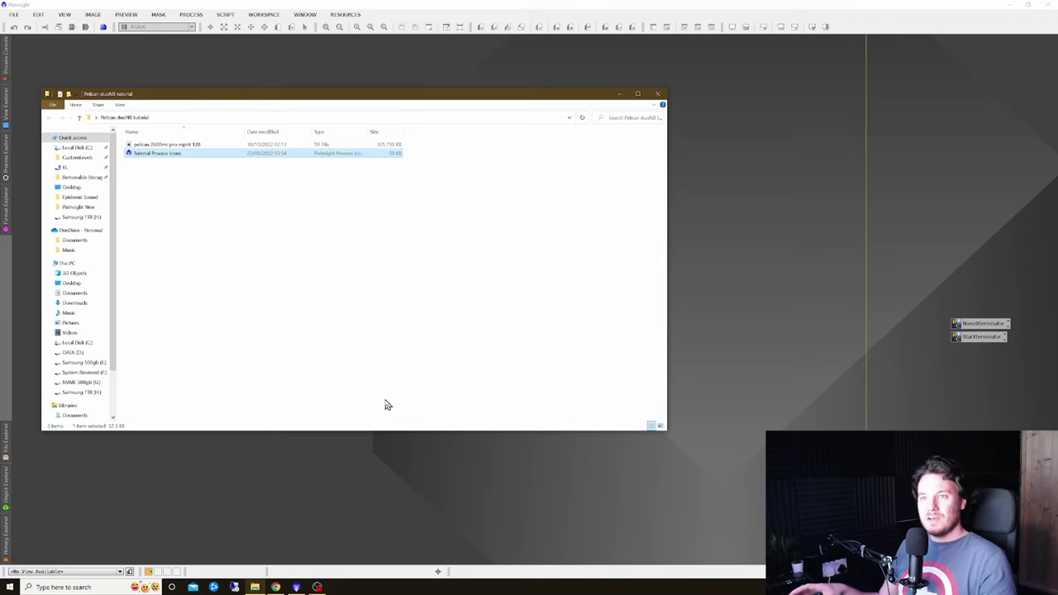
Step: Open the pelican TIF image in PixInsight by dropping it onto the workspace
{"action": "left_click_drag", "start_coordinate": [345, 95], "coordinate": [367, 105]}
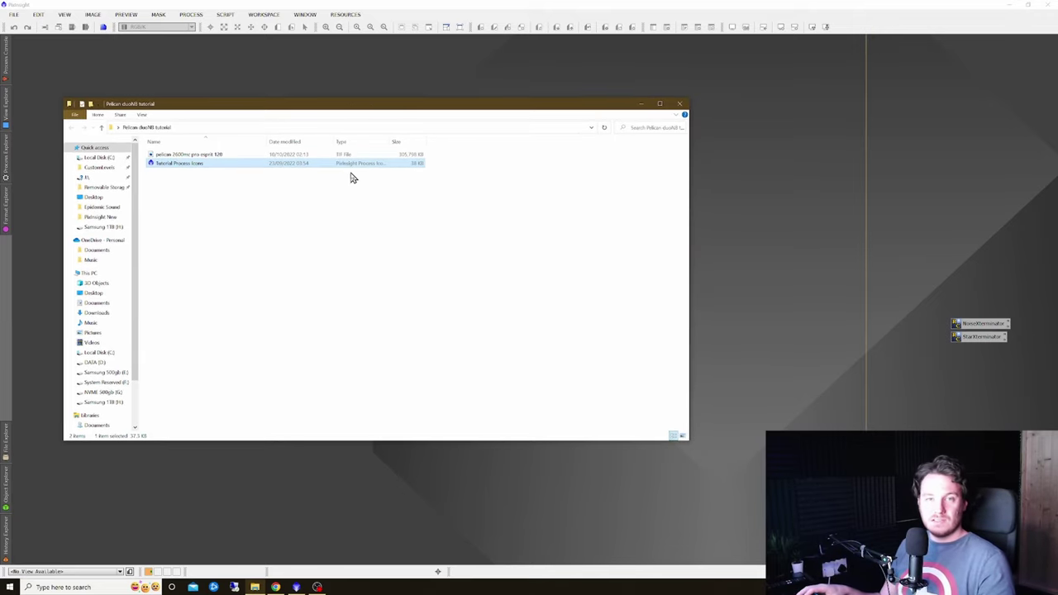
{"action": "left_click", "coordinate": [199, 157]}
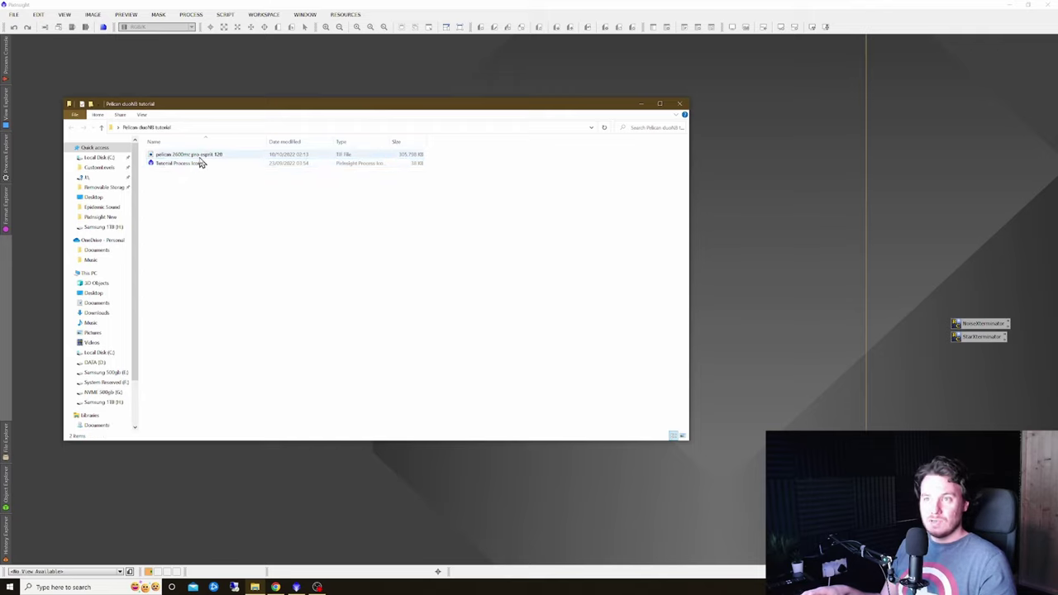
{"action": "left_click", "coordinate": [191, 186]}
{"action": "left_click_drag", "start_coordinate": [200, 158], "coordinate": [146, 76]}
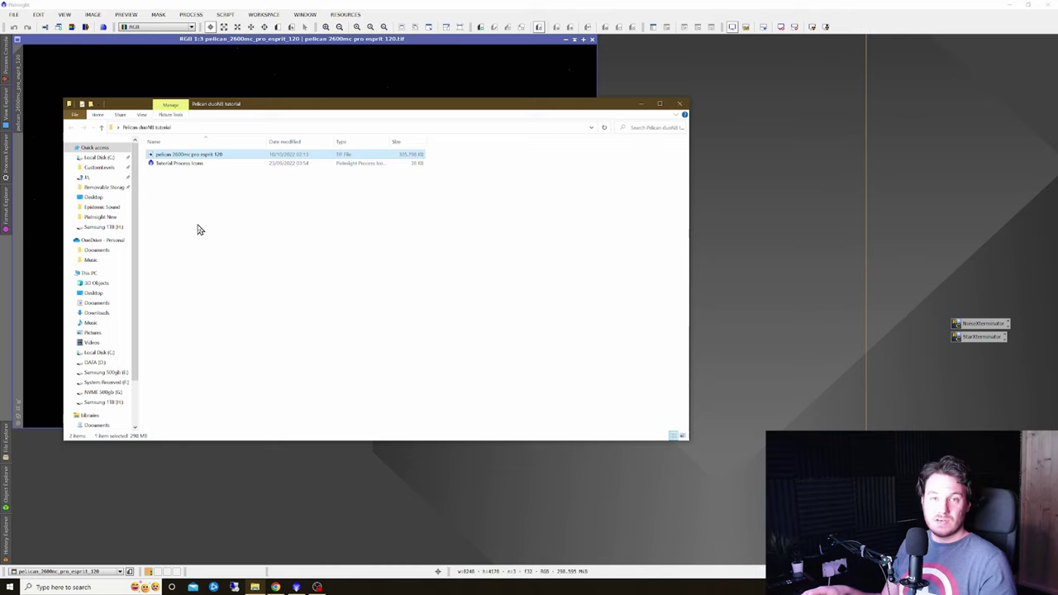
Step: Load the Tutorial Process Icons into the workspace and minimize the folder window
{"action": "left_click", "coordinate": [191, 168]}
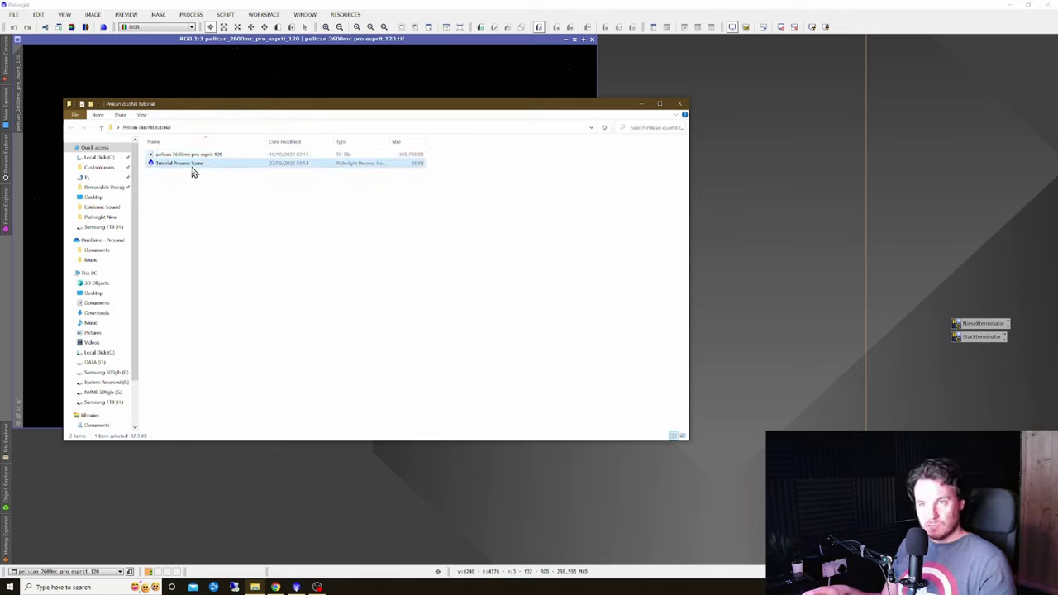
{"action": "left_click_drag", "start_coordinate": [190, 171], "coordinate": [777, 137]}
{"action": "left_click", "coordinate": [642, 106]}
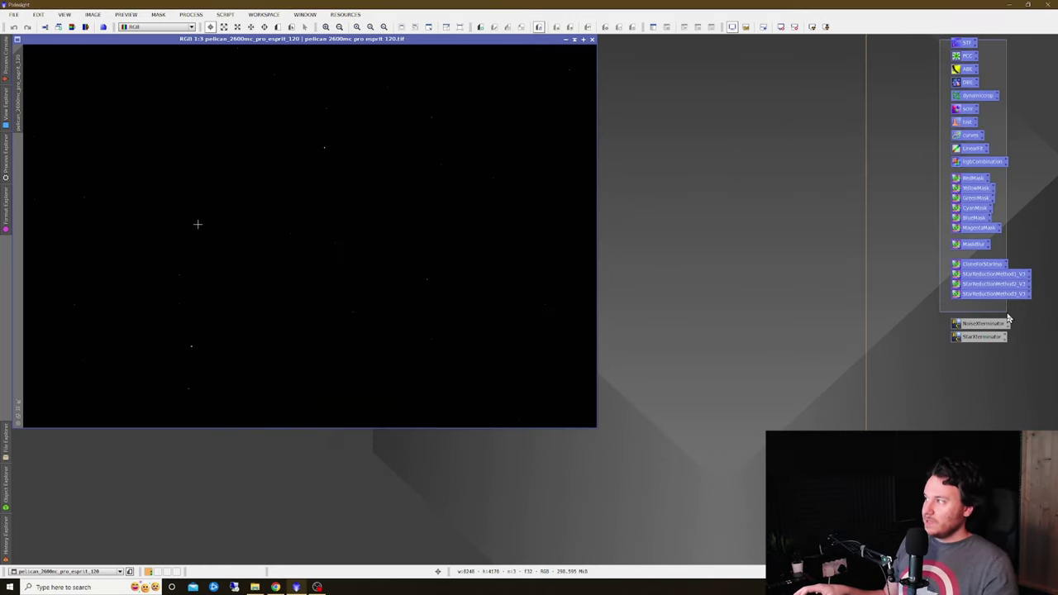
Step: Bring up the workspace context menu and dismiss it without arranging icons
{"action": "right_click", "coordinate": [778, 238]}
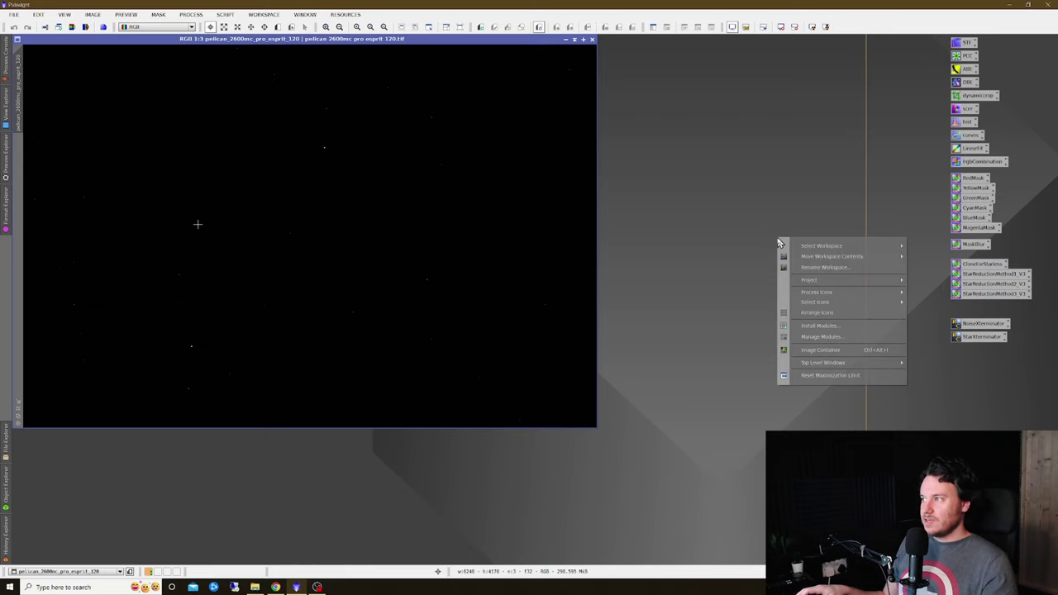
{"action": "left_click", "coordinate": [674, 265]}
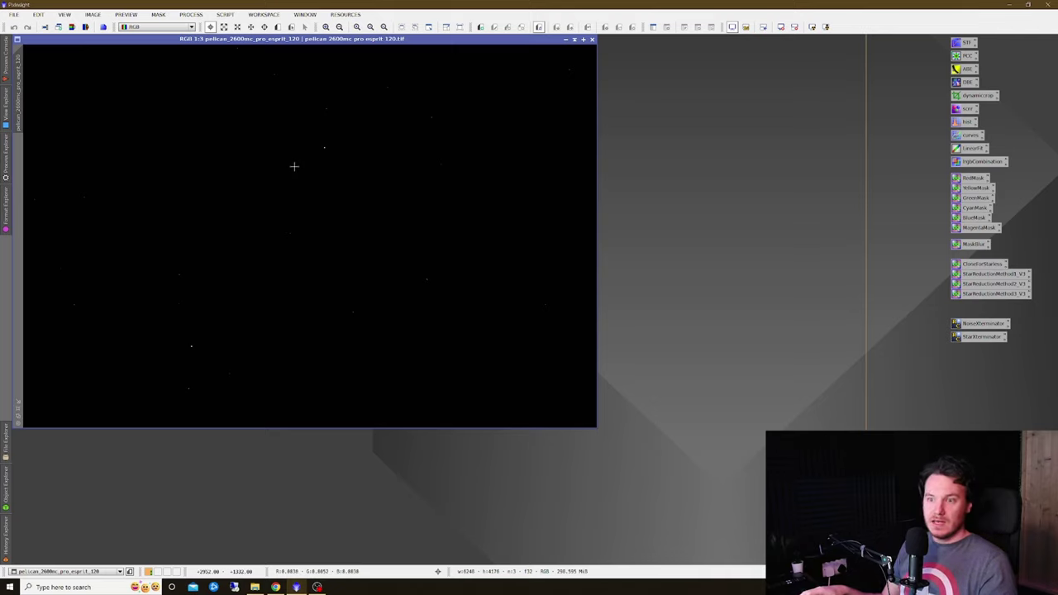
Step: Auto-stretch the Pelican image in ScreenTransferFunction with RGB channels unlinked for neutral colour
{"action": "double_click", "coordinate": [964, 43]}
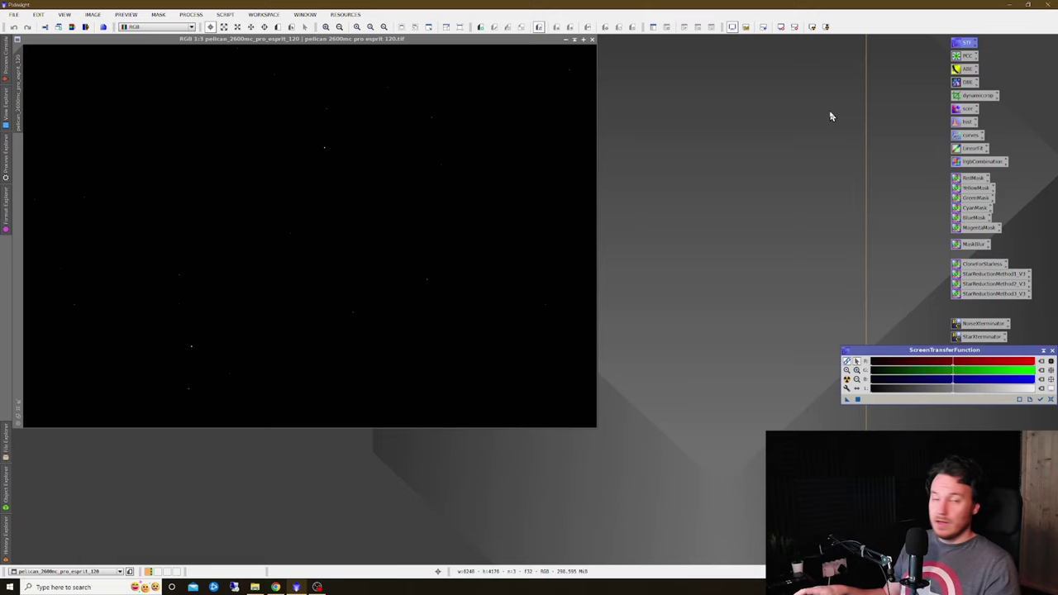
{"action": "left_click", "coordinate": [845, 380]}
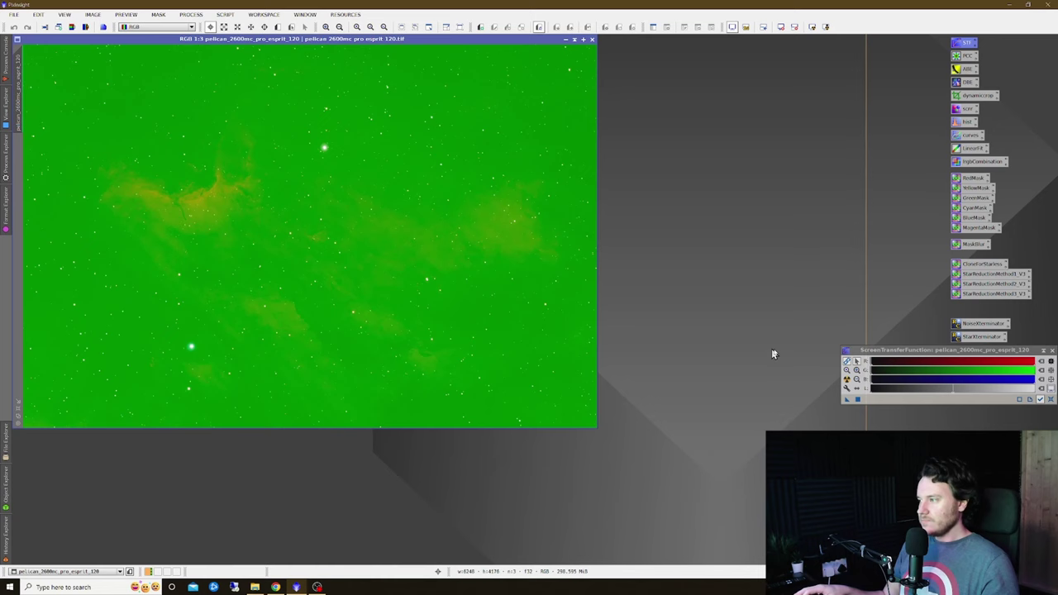
{"action": "left_click", "coordinate": [847, 367]}
{"action": "left_click", "coordinate": [846, 378]}
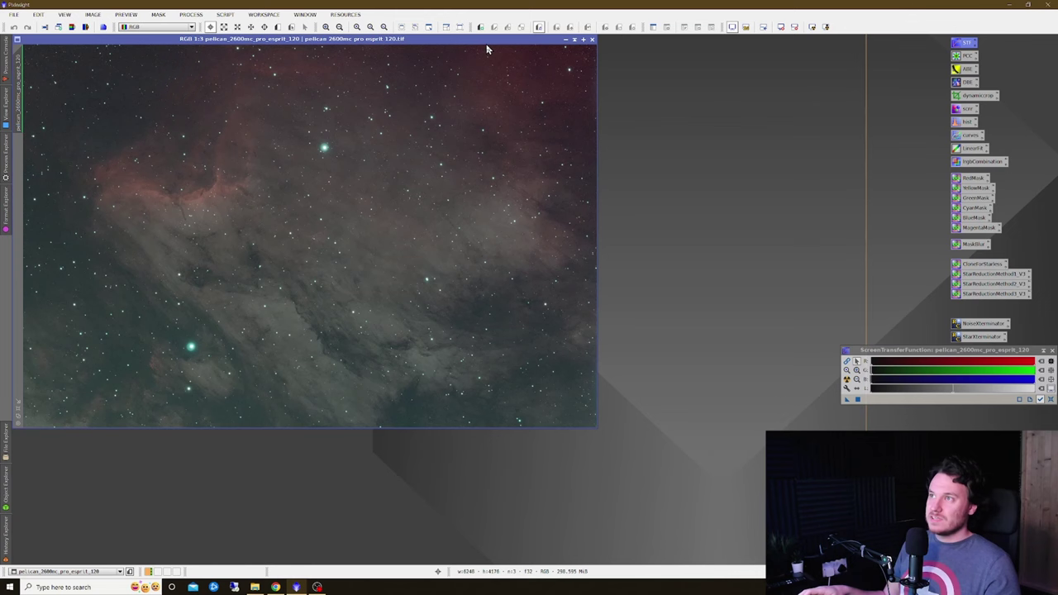
Step: Crop the ragged edge artefacts with DynamicCrop, targeting 6140 × 4076 pixels
{"action": "left_click_drag", "start_coordinate": [487, 41], "coordinate": [540, 65]}
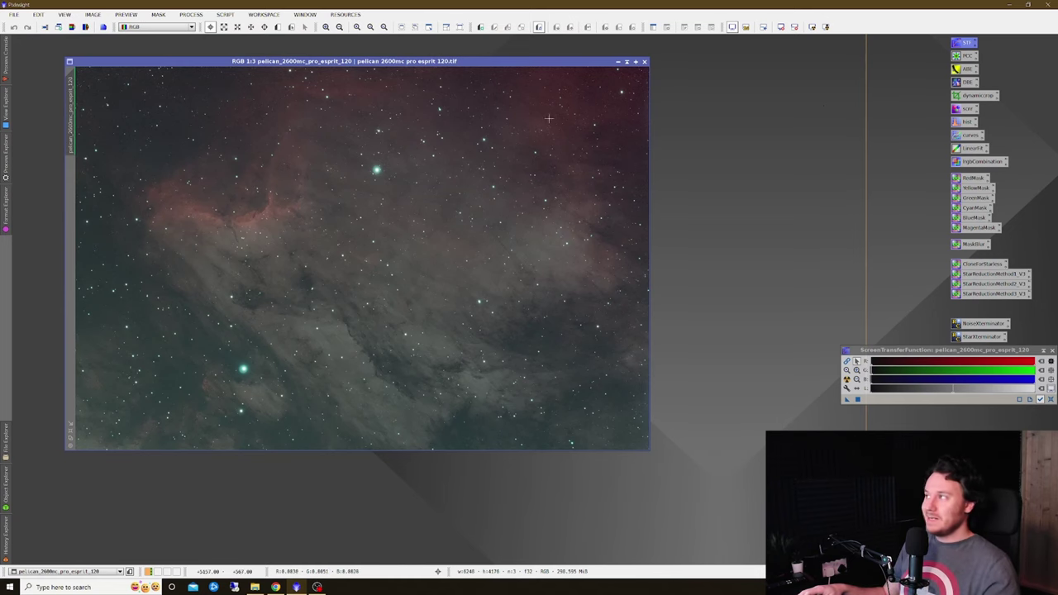
{"action": "double_click", "coordinate": [975, 95]}
{"action": "left_click", "coordinate": [396, 186]}
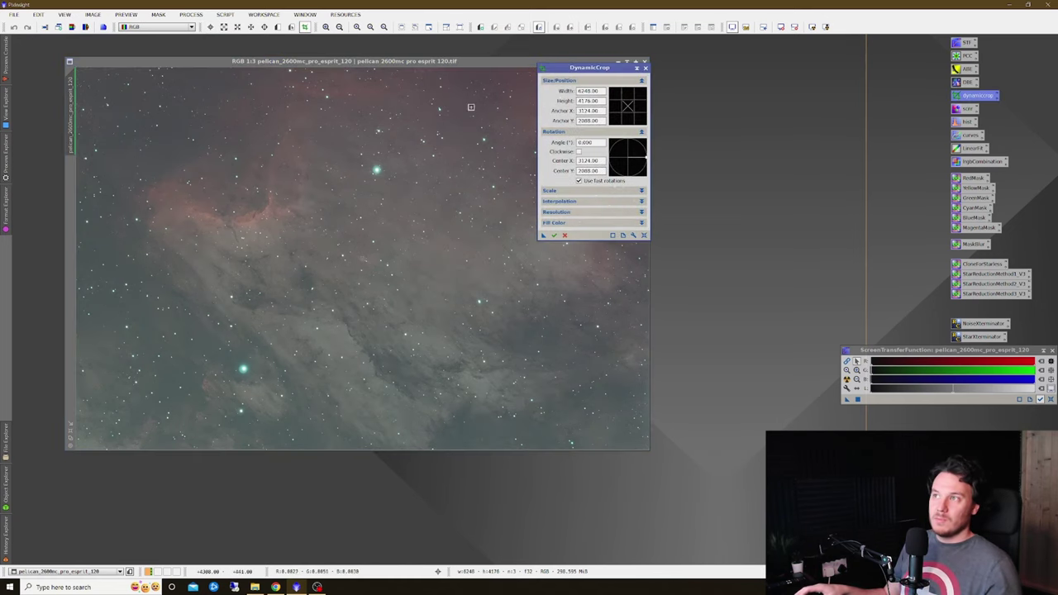
{"action": "scroll", "coordinate": [230, 169], "scroll_direction": "down", "scroll_amount": 1}
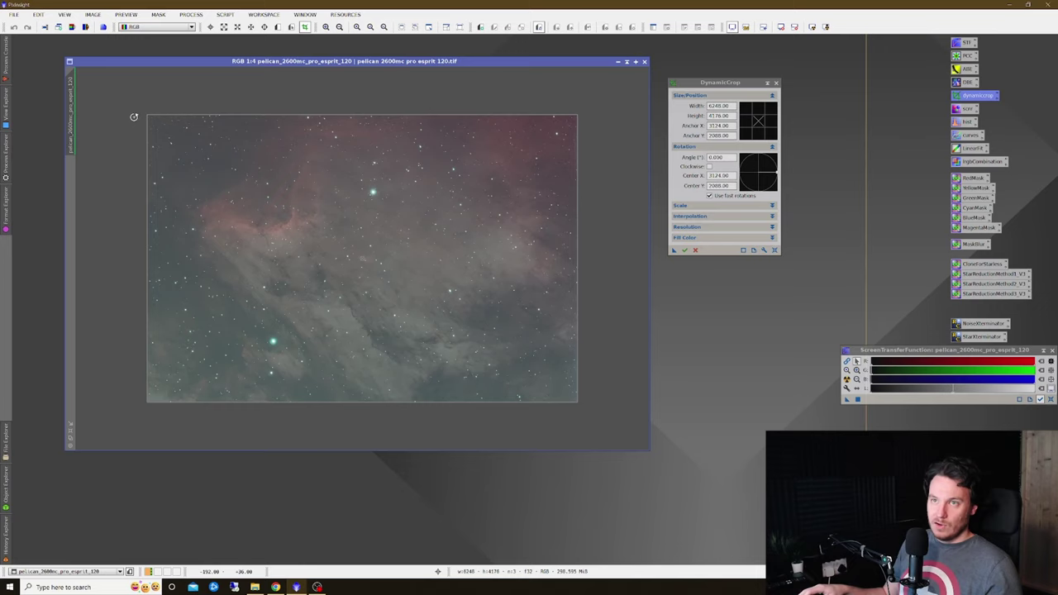
{"action": "left_click_drag", "start_coordinate": [147, 114], "coordinate": [151, 119]}
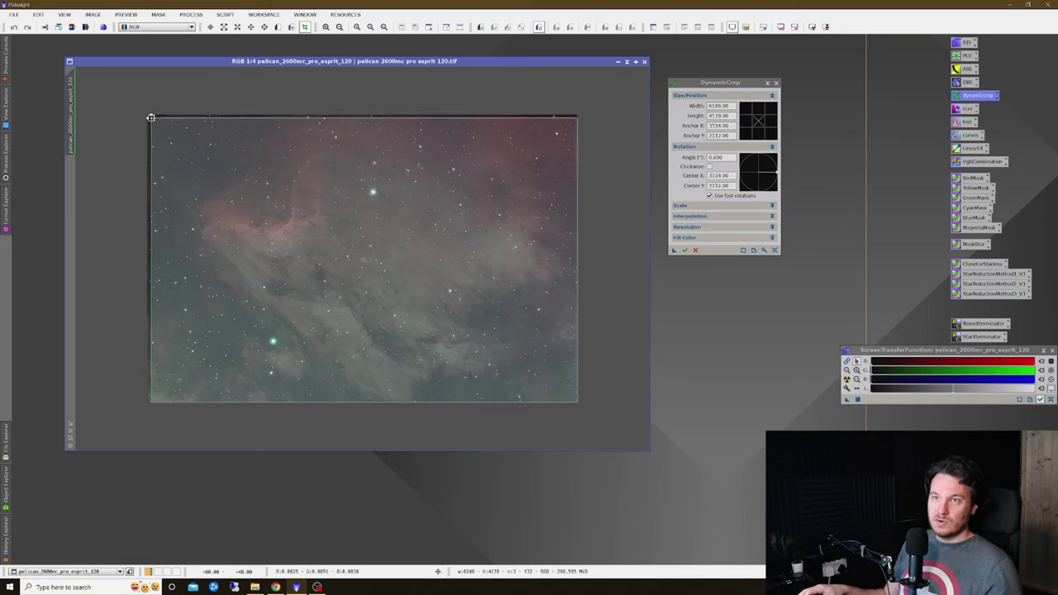
{"action": "left_click", "coordinate": [983, 95]}
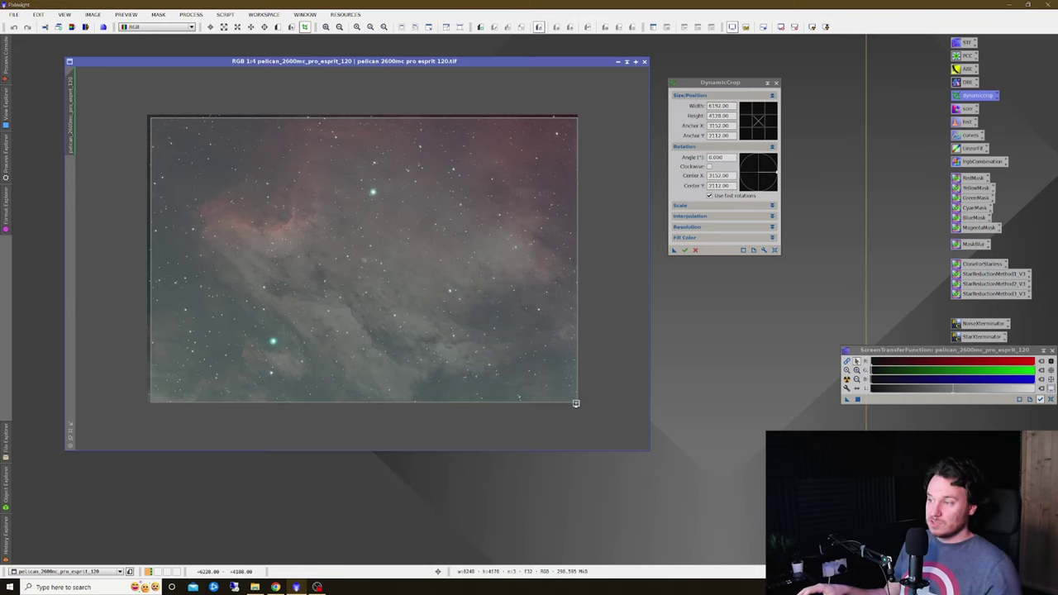
{"action": "left_click_drag", "start_coordinate": [575, 403], "coordinate": [574, 399]}
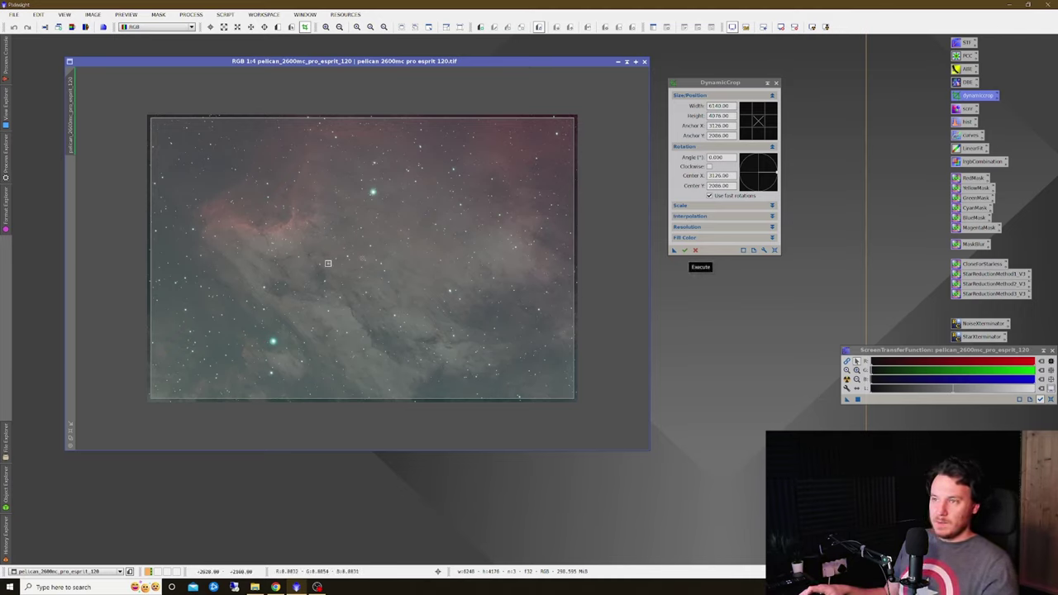
{"action": "left_click", "coordinate": [683, 252]}
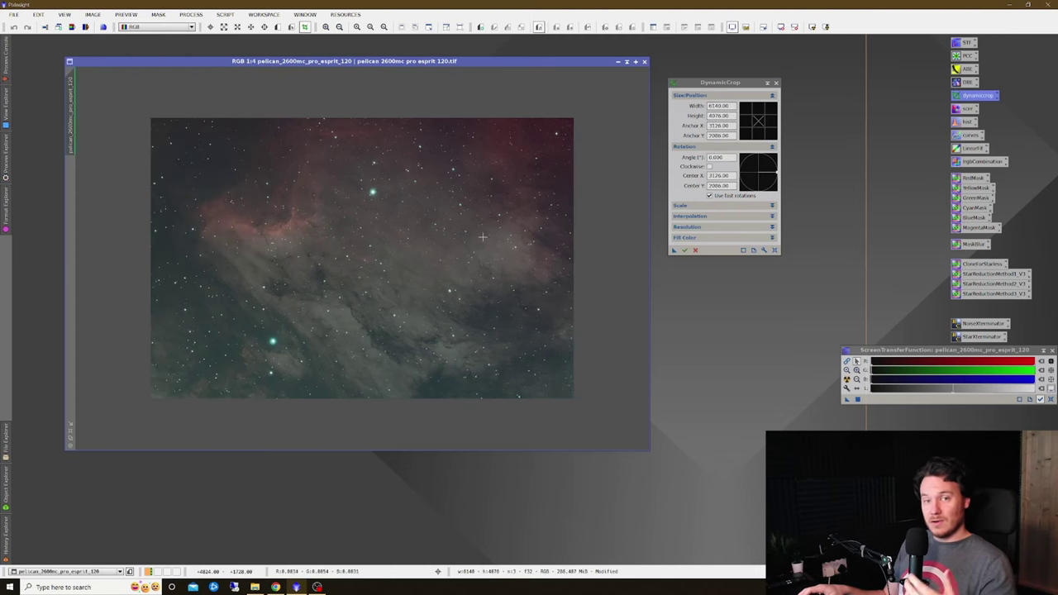
{"action": "left_click", "coordinate": [775, 82]}
Step: Draw Preview01 as a small preview over star-poor background in the upper-left corner
{"action": "left_click_drag", "start_coordinate": [501, 63], "coordinate": [455, 48]}
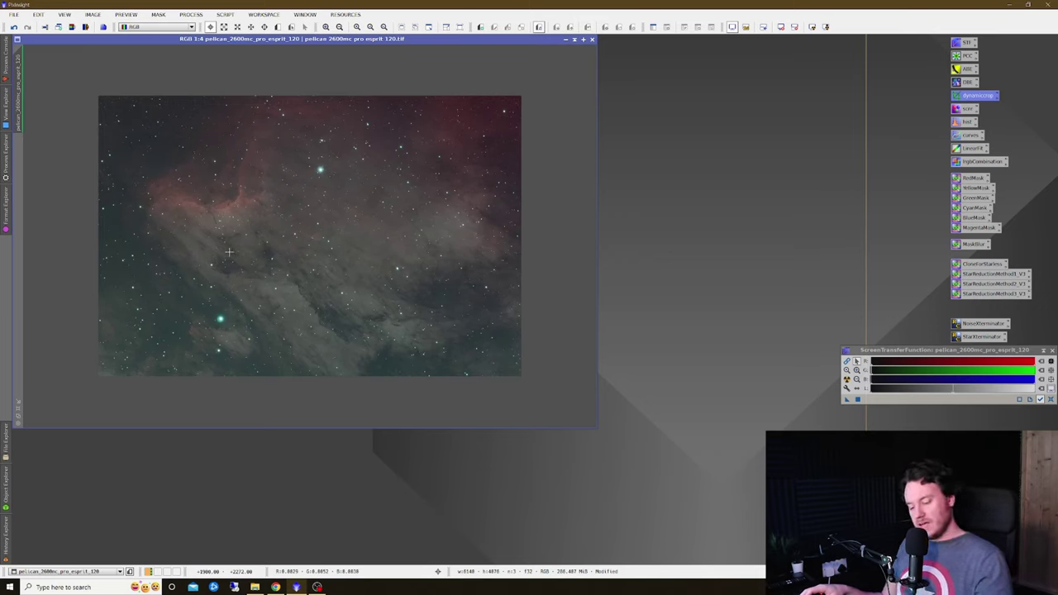
{"action": "key", "text": "alt+n"}
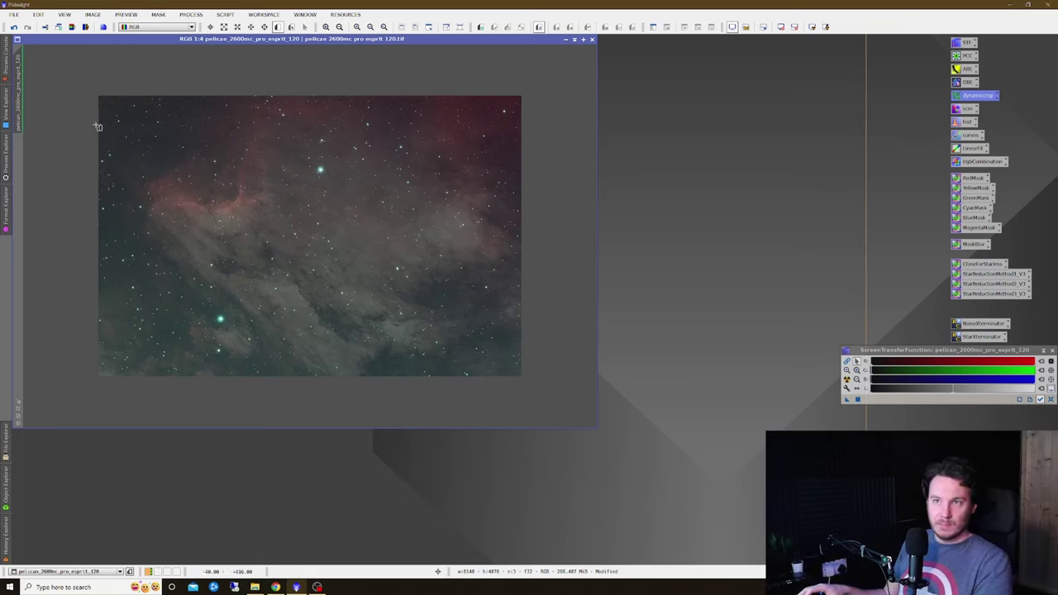
{"action": "left_click_drag", "start_coordinate": [123, 113], "coordinate": [146, 125]}
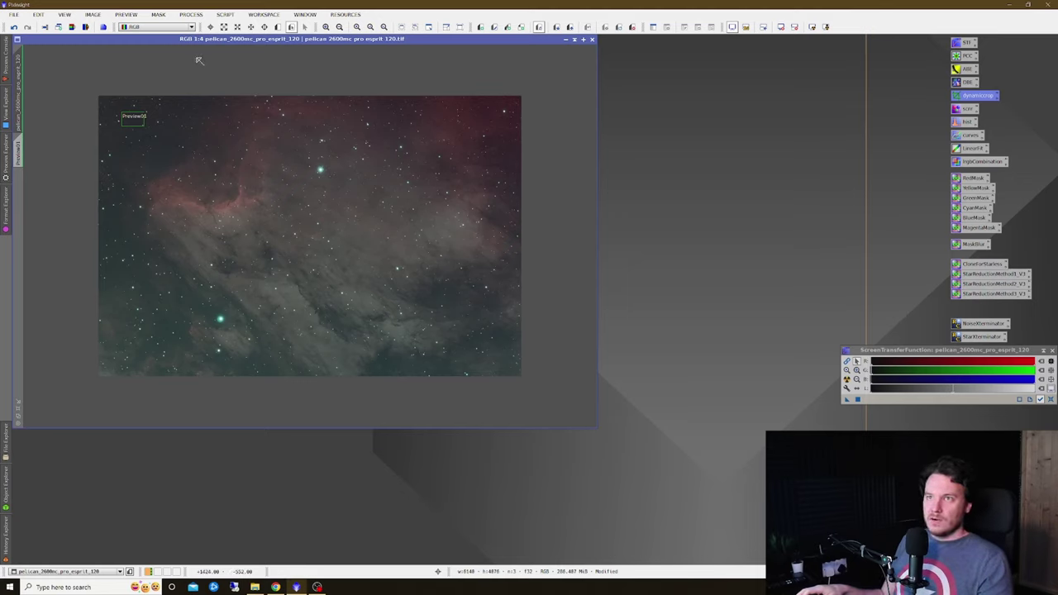
{"action": "left_click", "coordinate": [191, 15]}
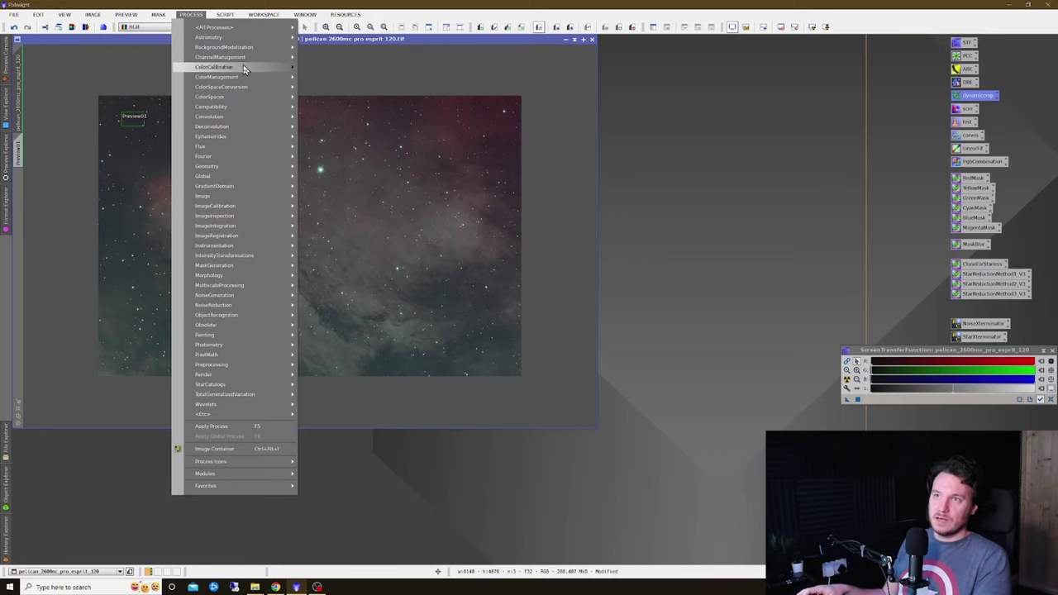
Step: Apply BackgroundNeutralization to the image using Preview01 as the background reference
{"action": "mouse_move", "coordinate": [243, 66]}
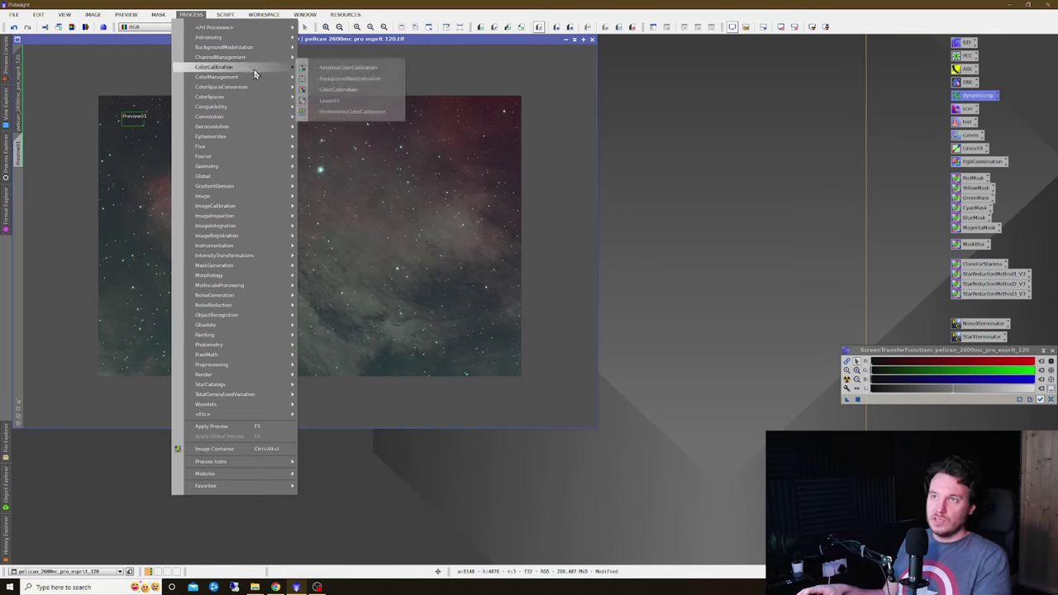
{"action": "left_click", "coordinate": [337, 78]}
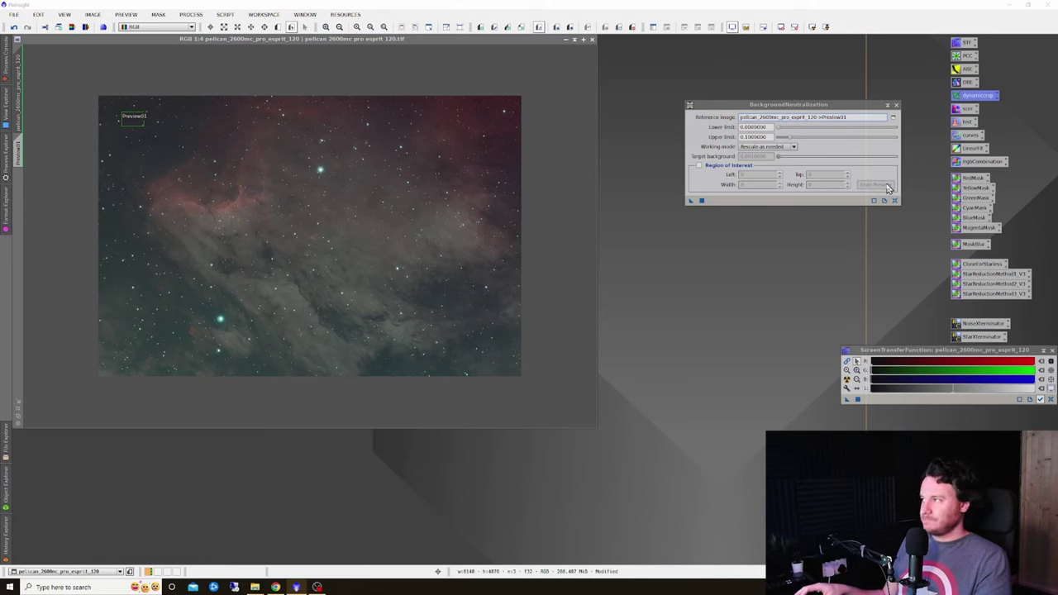
{"action": "left_click", "coordinate": [892, 117]}
{"action": "left_click", "coordinate": [550, 280]}
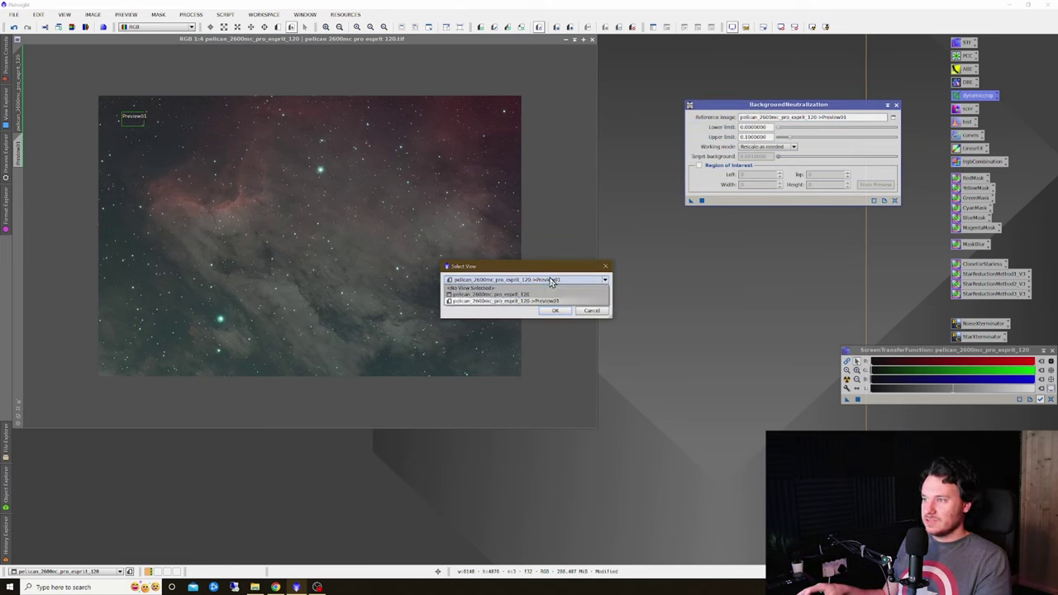
{"action": "left_click", "coordinate": [538, 301]}
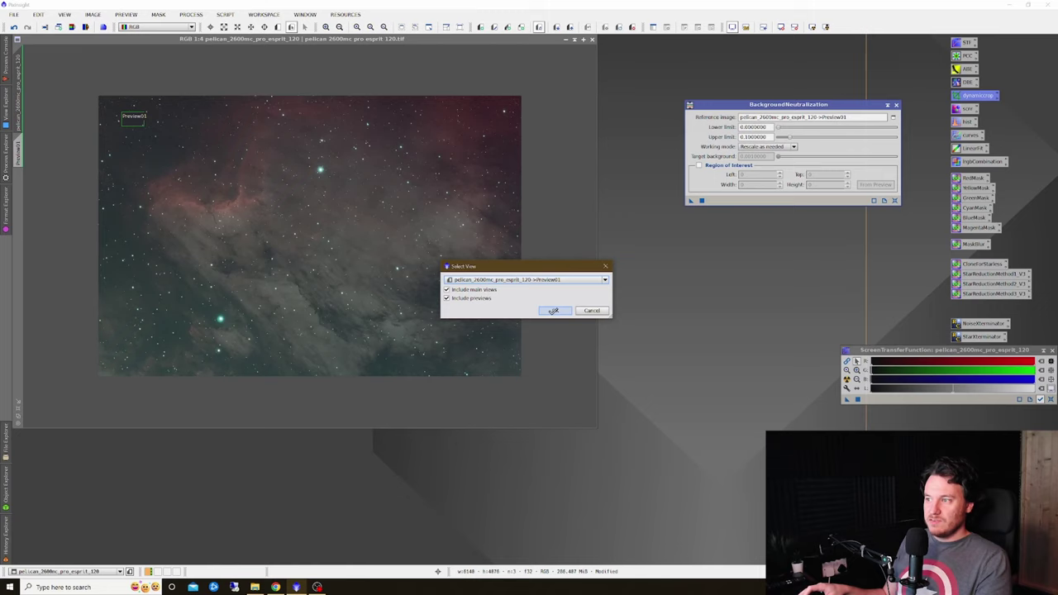
{"action": "left_click", "coordinate": [553, 311]}
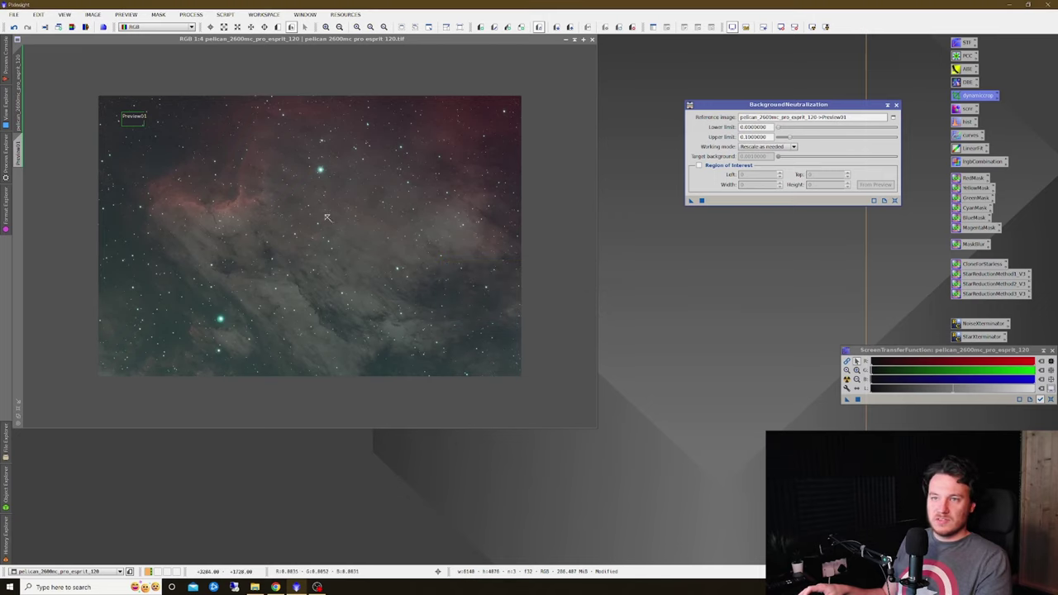
{"action": "left_click", "coordinate": [701, 201]}
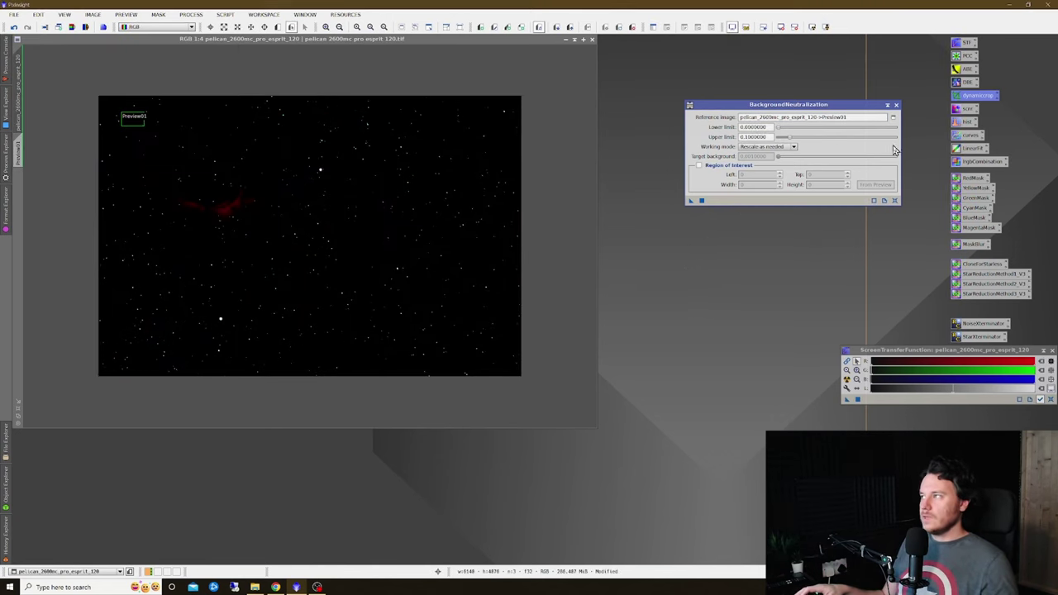
{"action": "left_click", "coordinate": [895, 106]}
Step: Re-apply the unlinked auto screen stretch to the neutralized image
{"action": "left_click", "coordinate": [846, 380]}
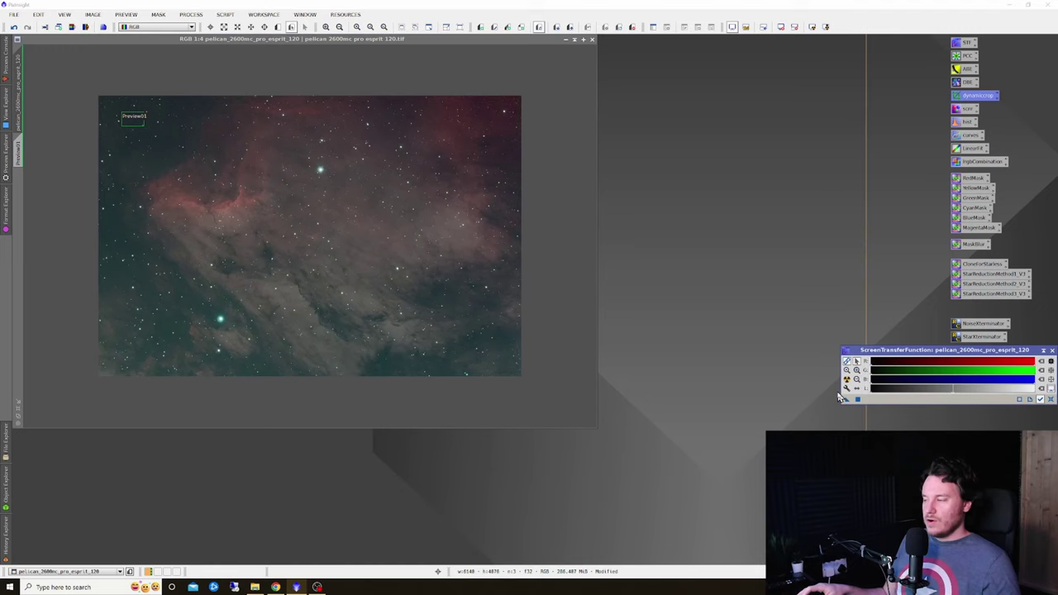
{"action": "left_click", "coordinate": [846, 381]}
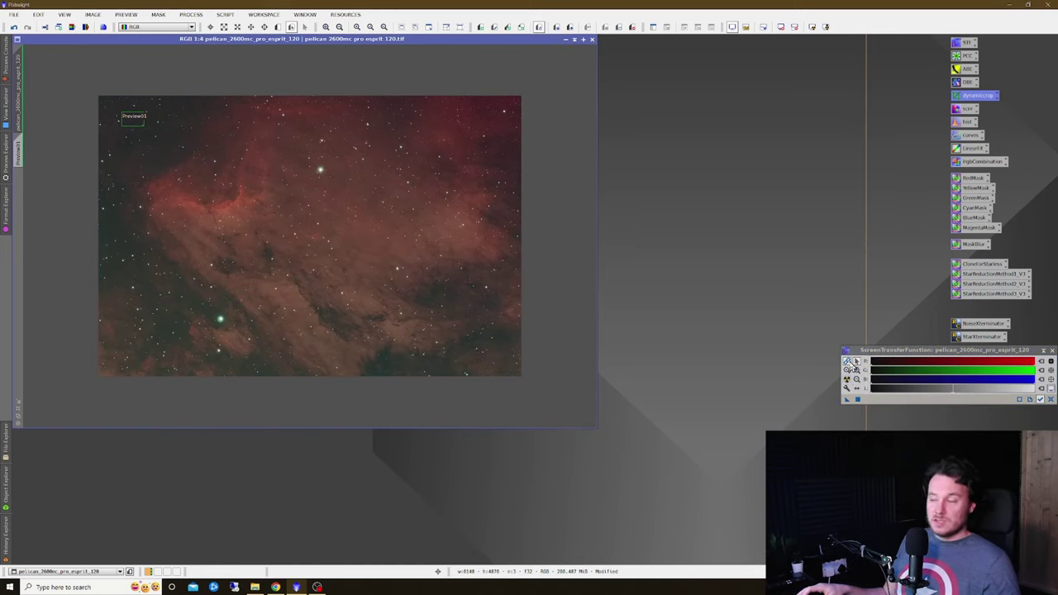
{"action": "left_click", "coordinate": [848, 364]}
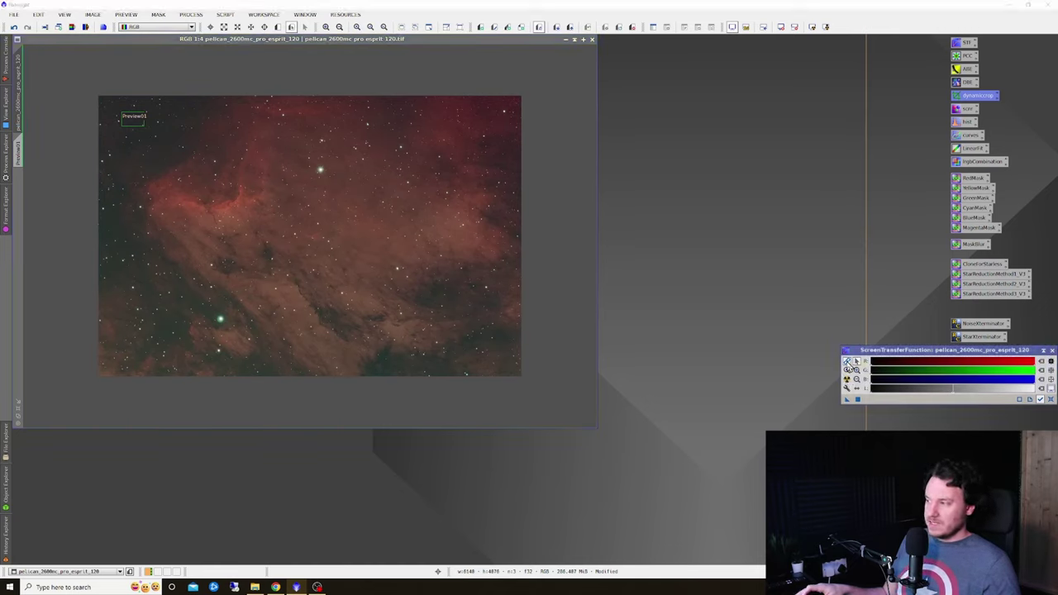
{"action": "left_click", "coordinate": [846, 380]}
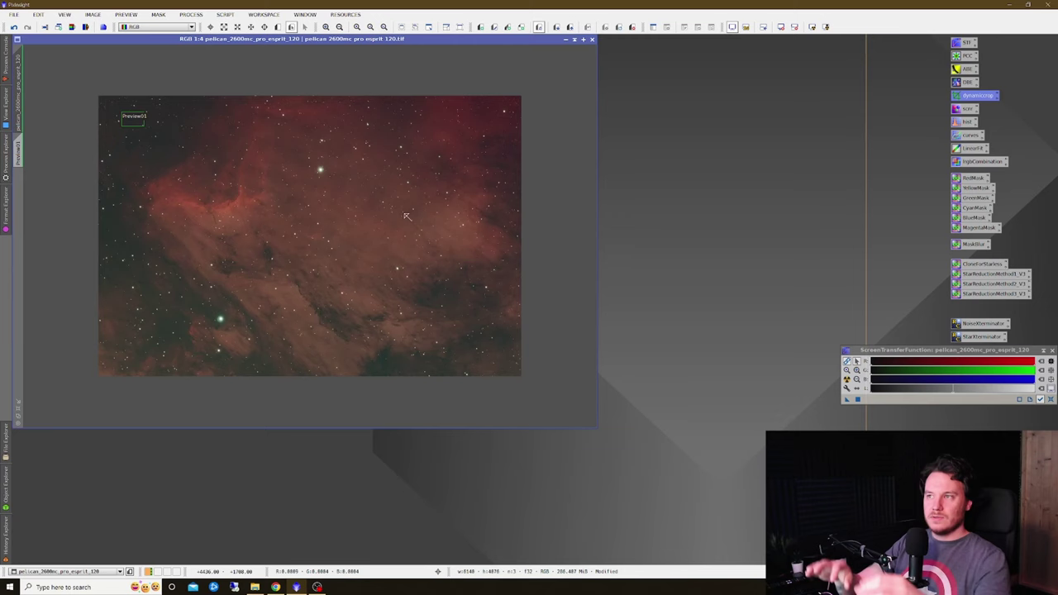
{"action": "left_click_drag", "start_coordinate": [376, 38], "coordinate": [546, 104]}
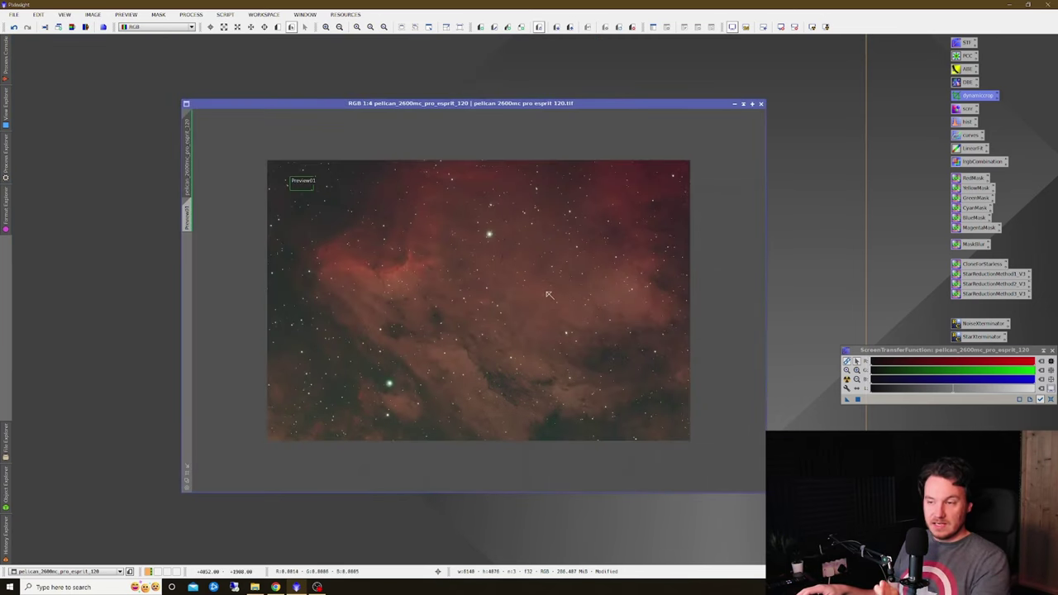
{"action": "left_click", "coordinate": [1050, 399]}
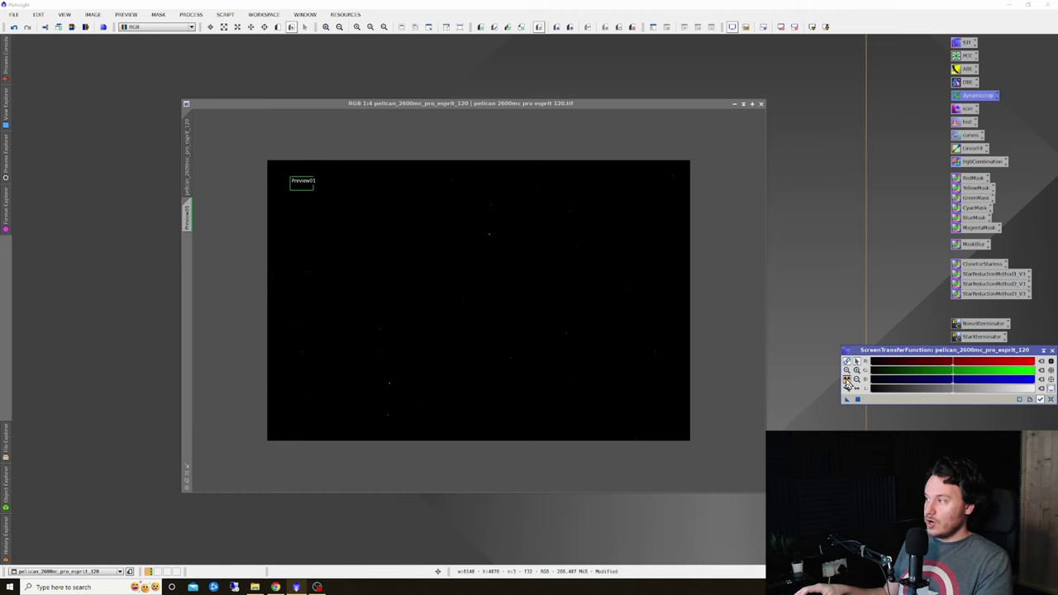
{"action": "left_click", "coordinate": [846, 380]}
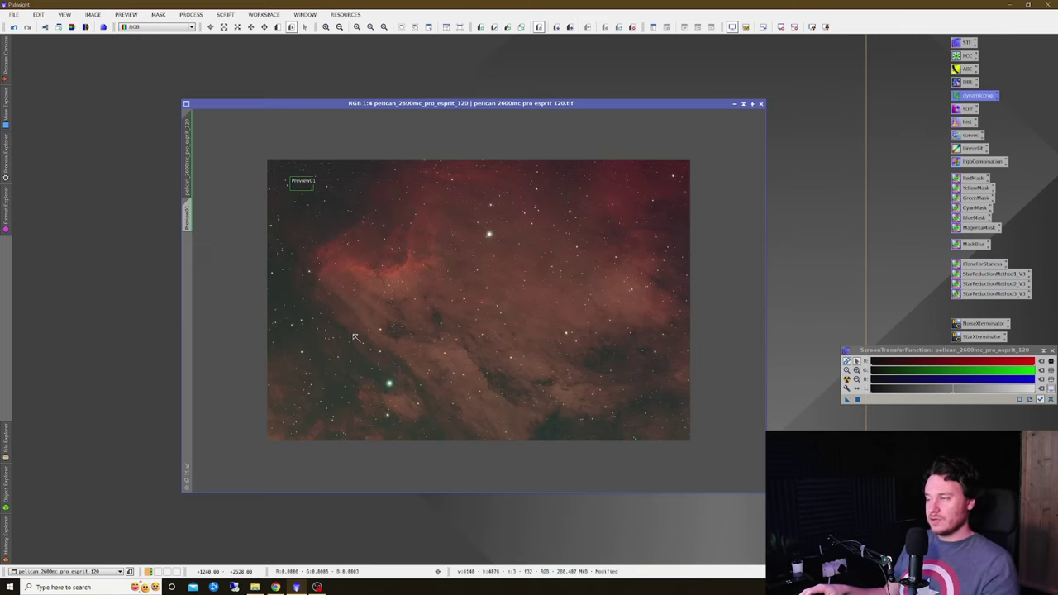
{"action": "left_click_drag", "start_coordinate": [596, 105], "coordinate": [446, 54]}
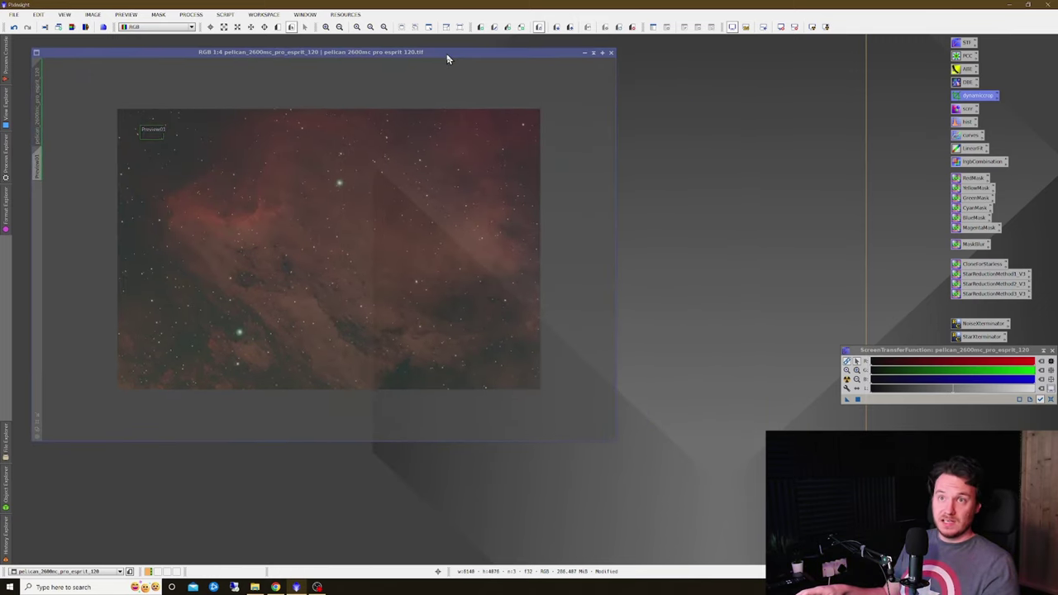
Step: Set DynamicBackgroundExtraction to Subtraction with Discard background model, and place the first sample near the bottom
{"action": "double_click", "coordinate": [964, 82]}
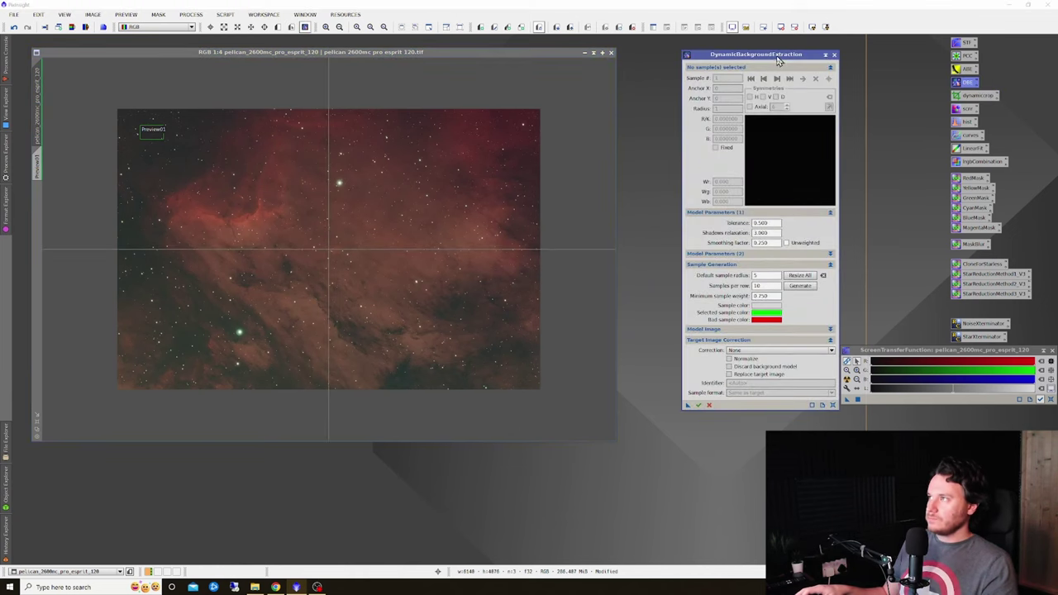
{"action": "left_click_drag", "start_coordinate": [777, 56], "coordinate": [721, 58]}
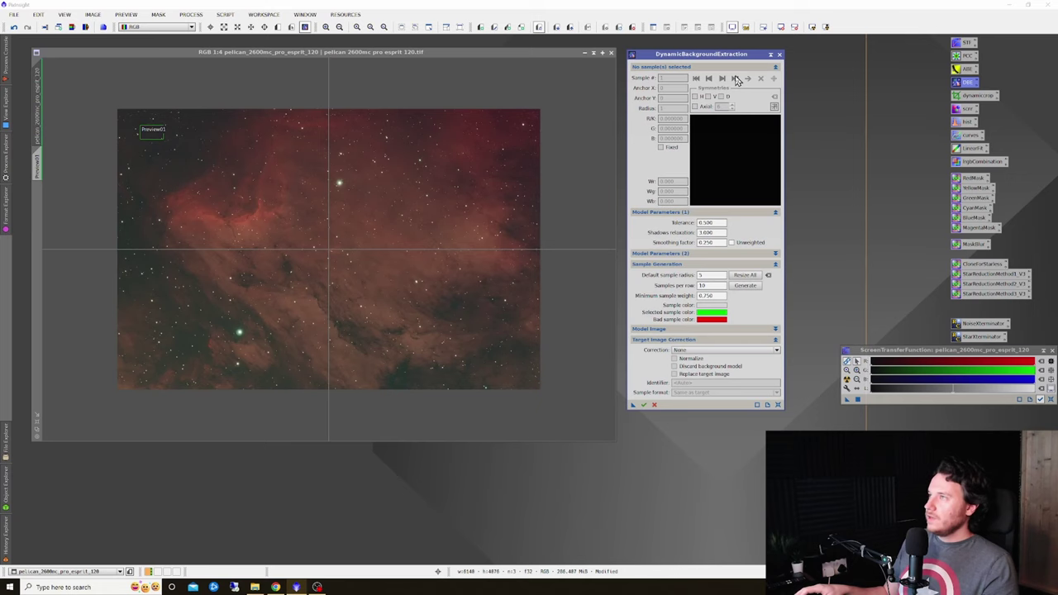
{"action": "left_click", "coordinate": [455, 56]}
{"action": "left_click_drag", "start_coordinate": [454, 56], "coordinate": [441, 51]}
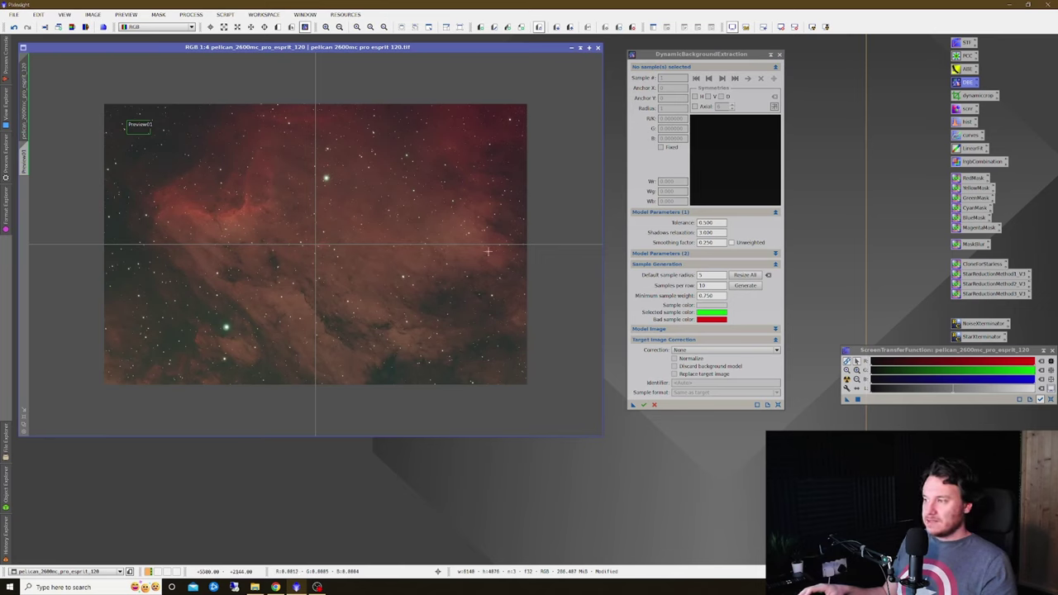
{"action": "left_click", "coordinate": [721, 350]}
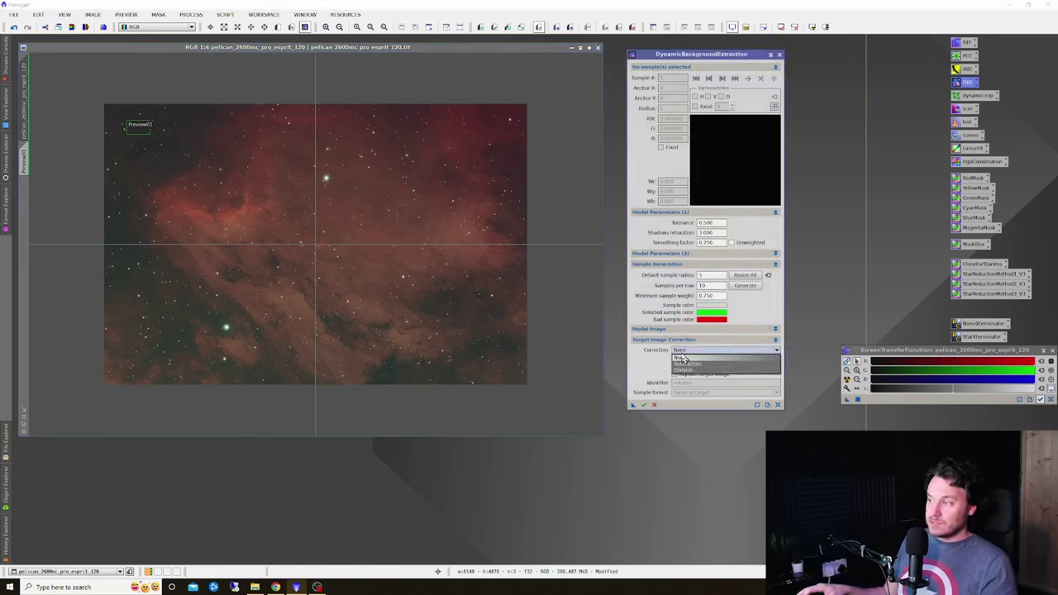
{"action": "left_click", "coordinate": [701, 364]}
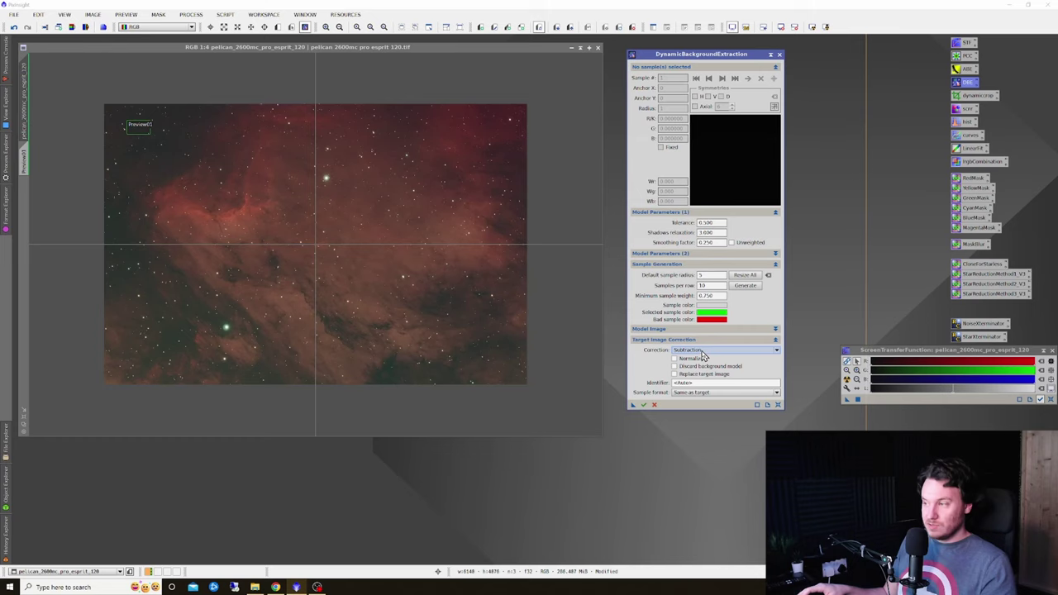
{"action": "left_click", "coordinate": [675, 366]}
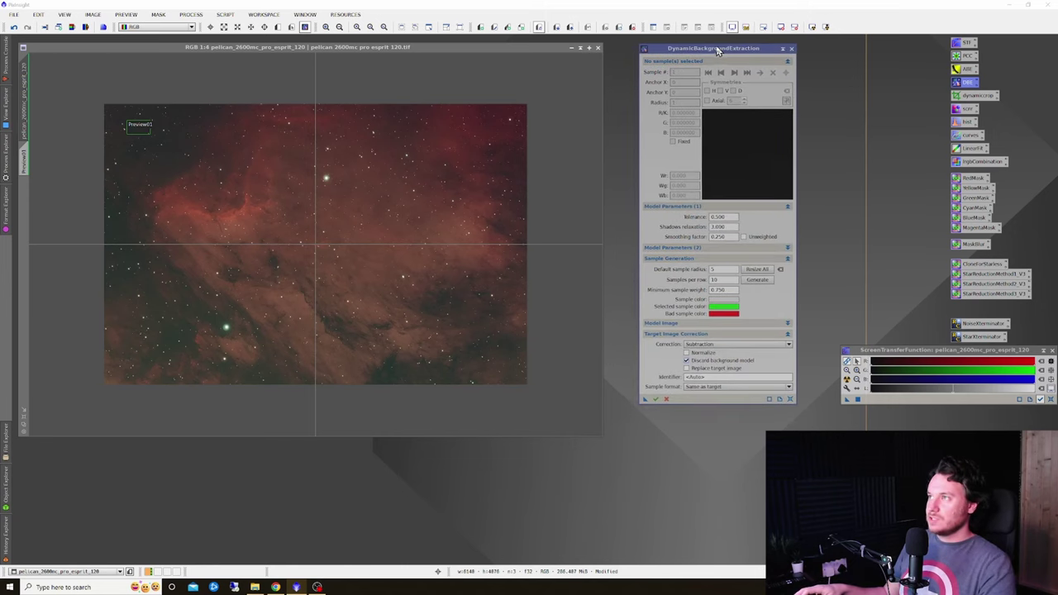
{"action": "left_click_drag", "start_coordinate": [694, 51], "coordinate": [702, 46]}
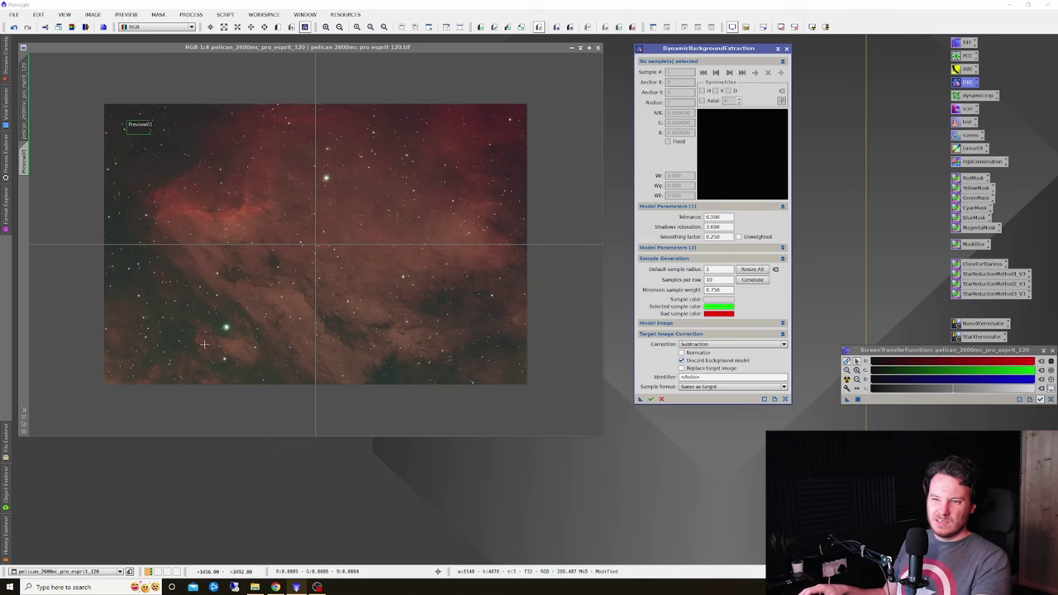
{"action": "left_click", "coordinate": [388, 368]}
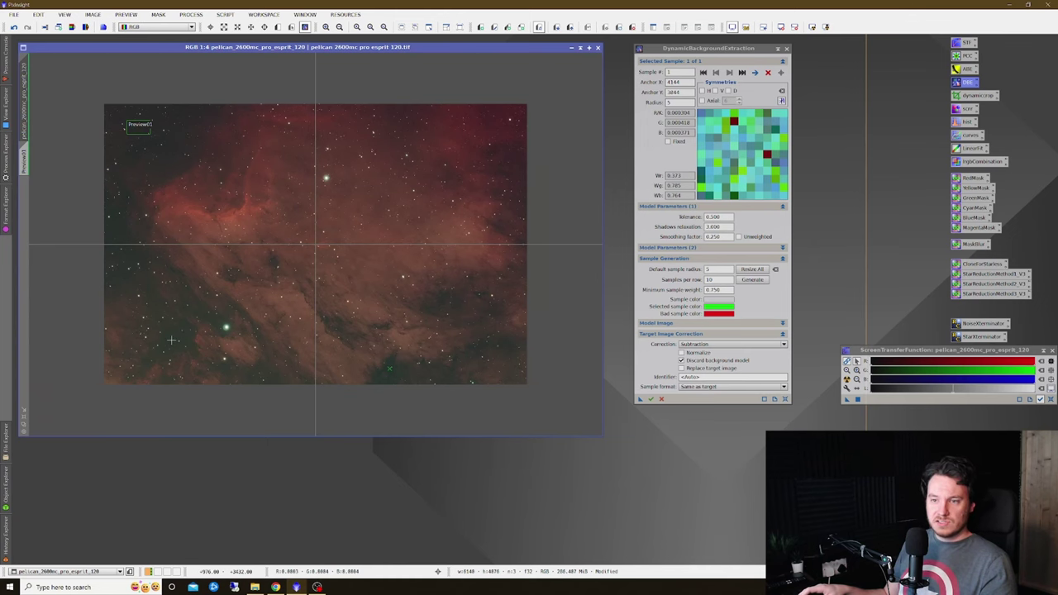
Step: Place background samples along the bottom, lower-right, right edge and a dark central patch
{"action": "scroll", "coordinate": [171, 340], "scroll_direction": "up", "scroll_amount": 1}
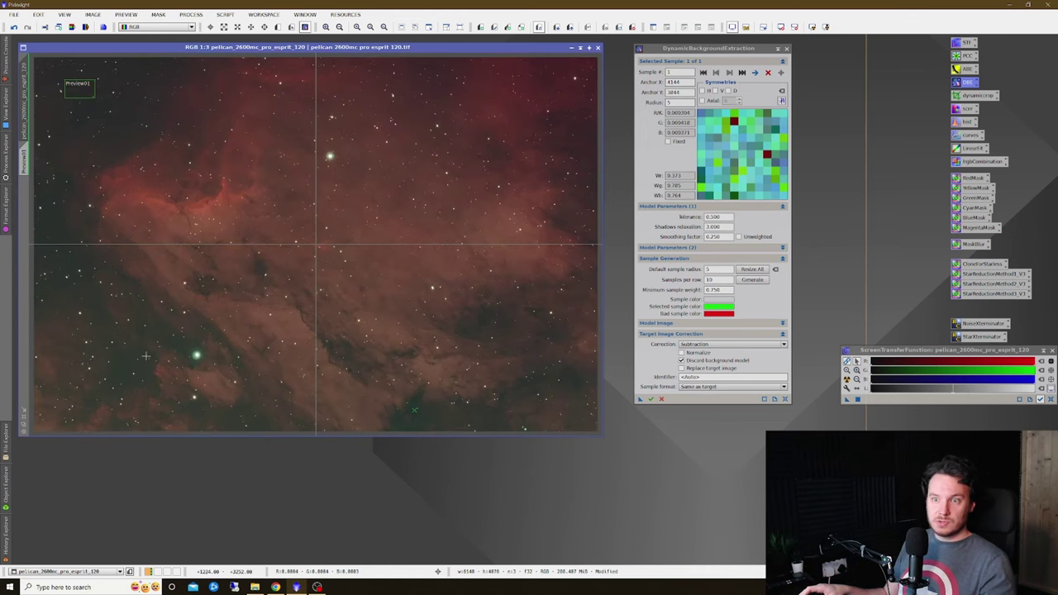
{"action": "left_click", "coordinate": [128, 373]}
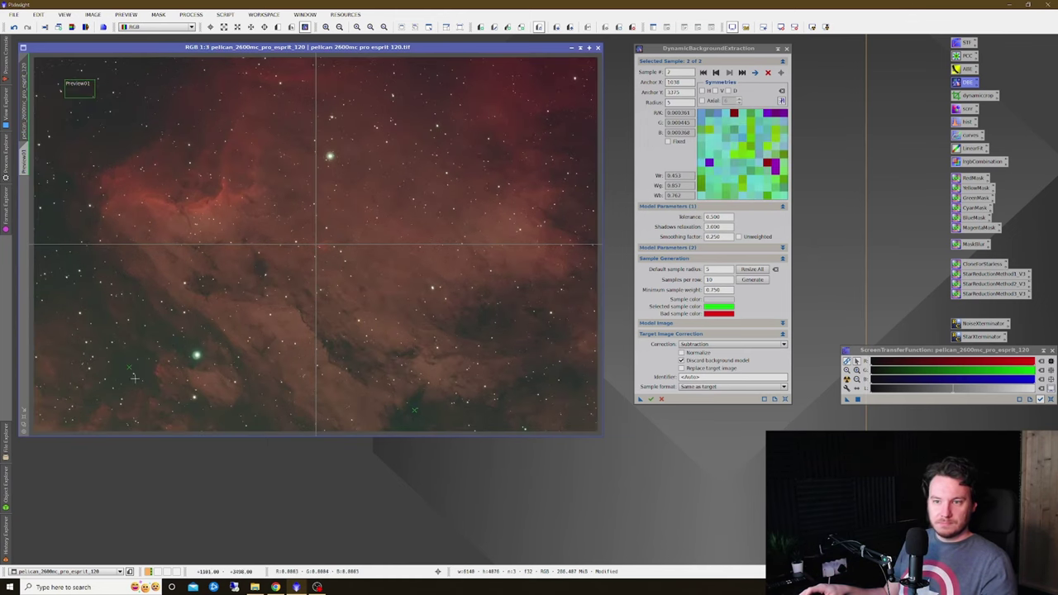
{"action": "left_click", "coordinate": [227, 418]}
{"action": "left_click", "coordinate": [405, 426]}
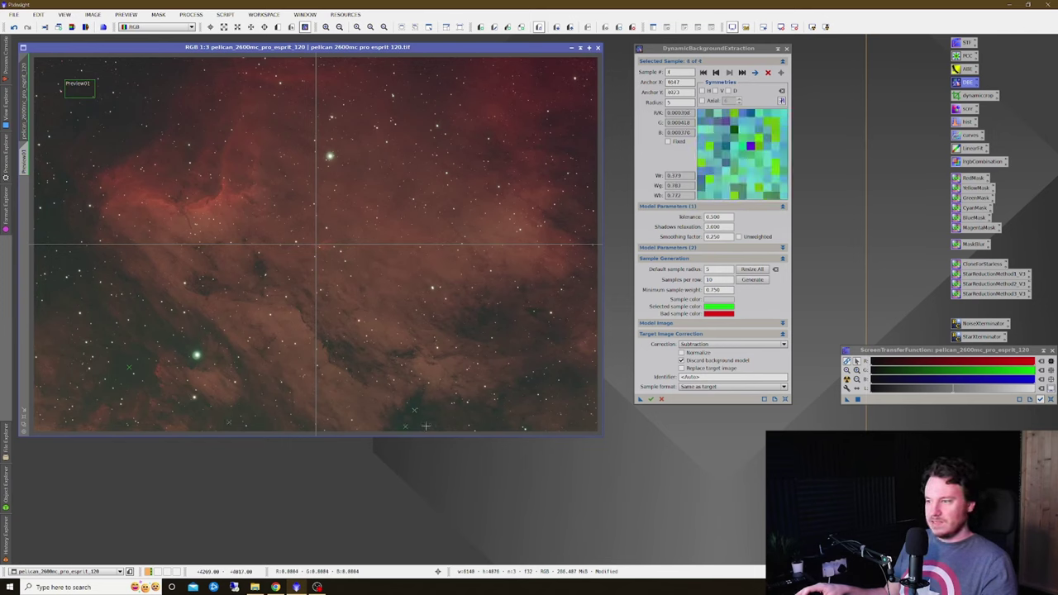
{"action": "left_click", "coordinate": [538, 382]}
{"action": "left_click", "coordinate": [487, 324]}
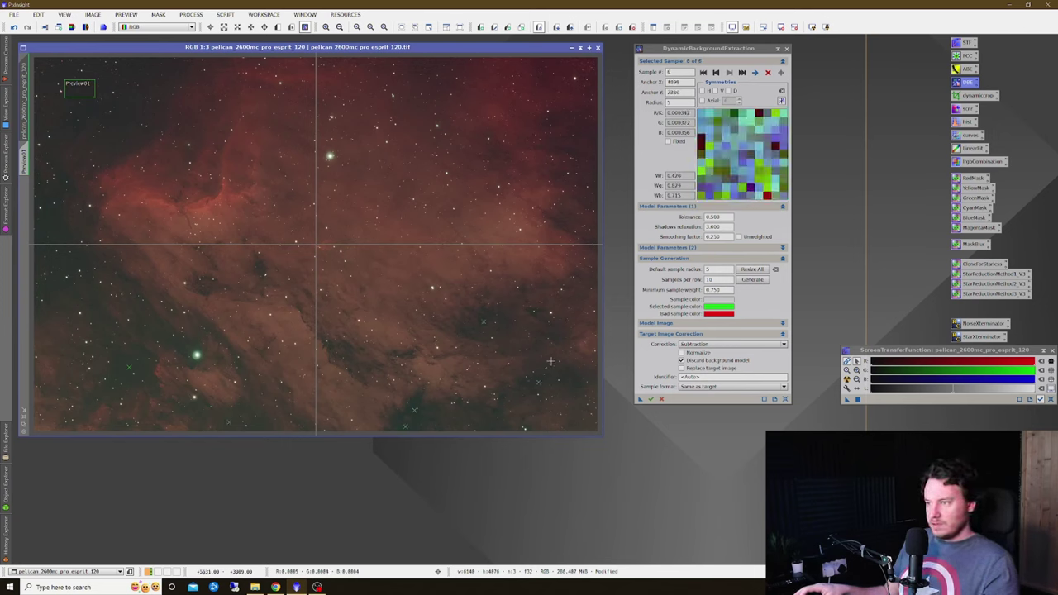
{"action": "left_click", "coordinate": [577, 378]}
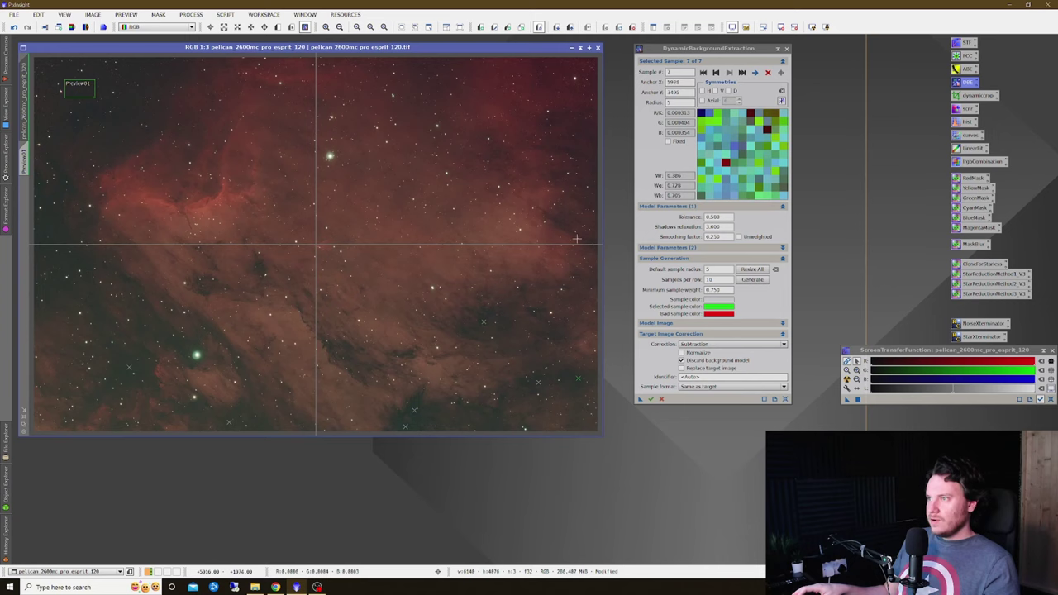
{"action": "left_click", "coordinate": [572, 154]}
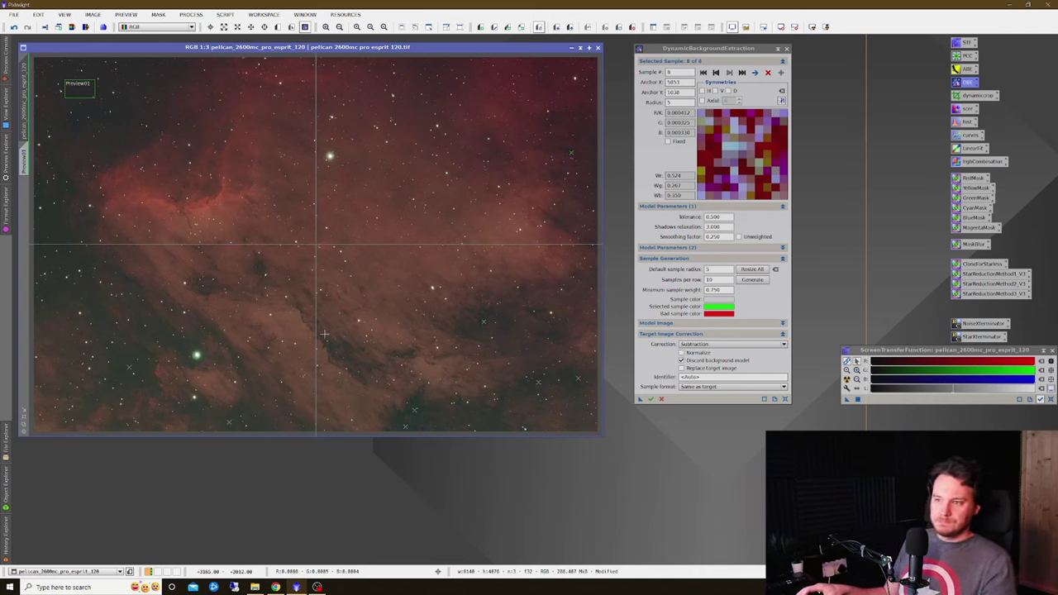
{"action": "left_click", "coordinate": [349, 347]}
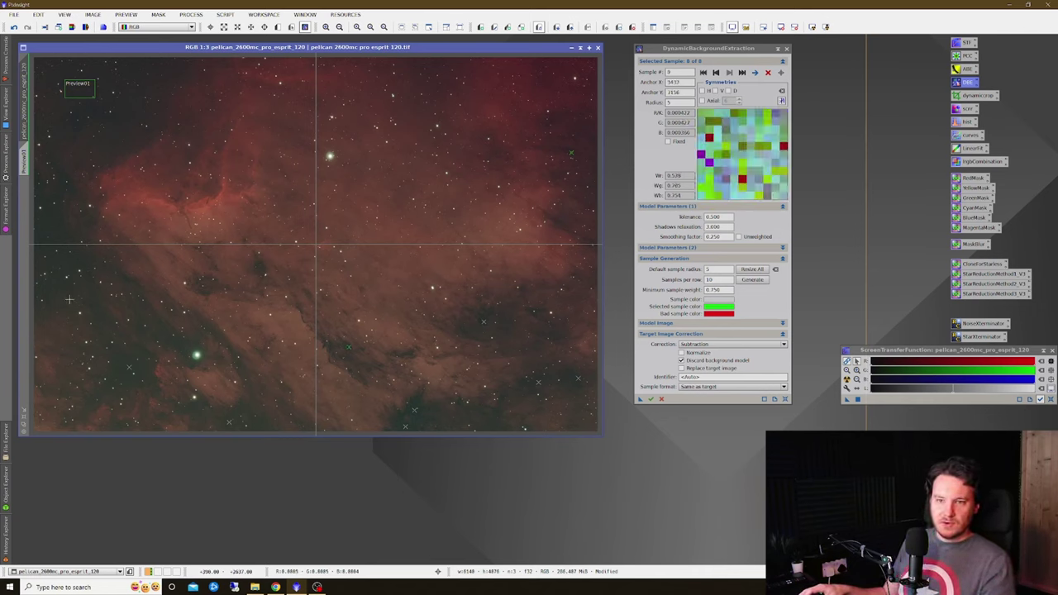
Step: Add samples on the left edge and top-left corner, delete the last one, and run DBE
{"action": "left_click", "coordinate": [55, 288]}
{"action": "left_click", "coordinate": [55, 230]}
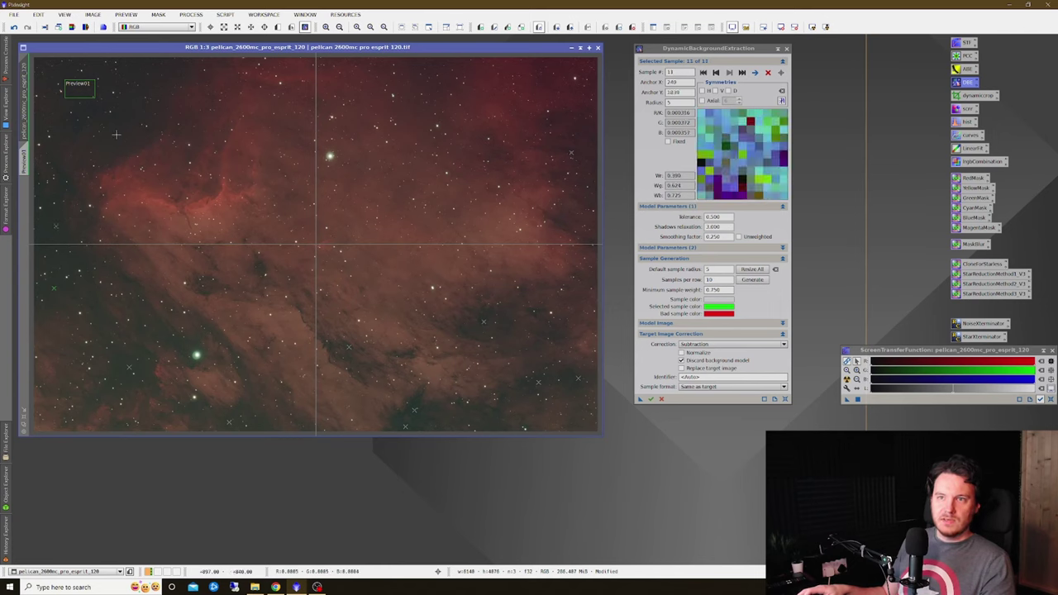
{"action": "left_click", "coordinate": [151, 74]}
{"action": "left_click", "coordinate": [61, 72]}
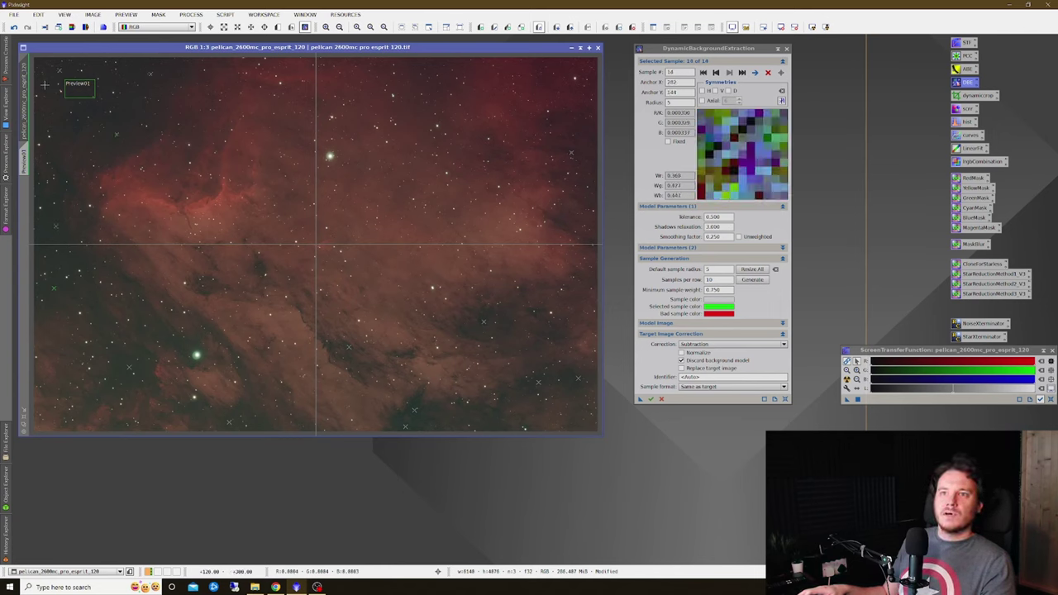
{"action": "left_click", "coordinate": [44, 90]}
{"action": "left_click", "coordinate": [119, 122]}
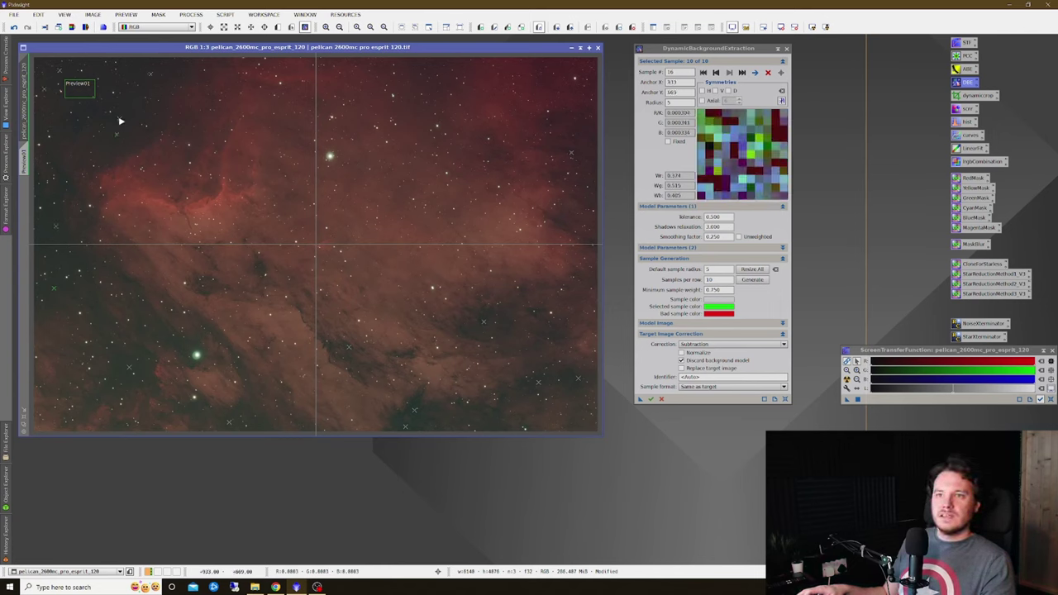
{"action": "left_click", "coordinate": [43, 223]}
{"action": "key", "text": "Delete"}
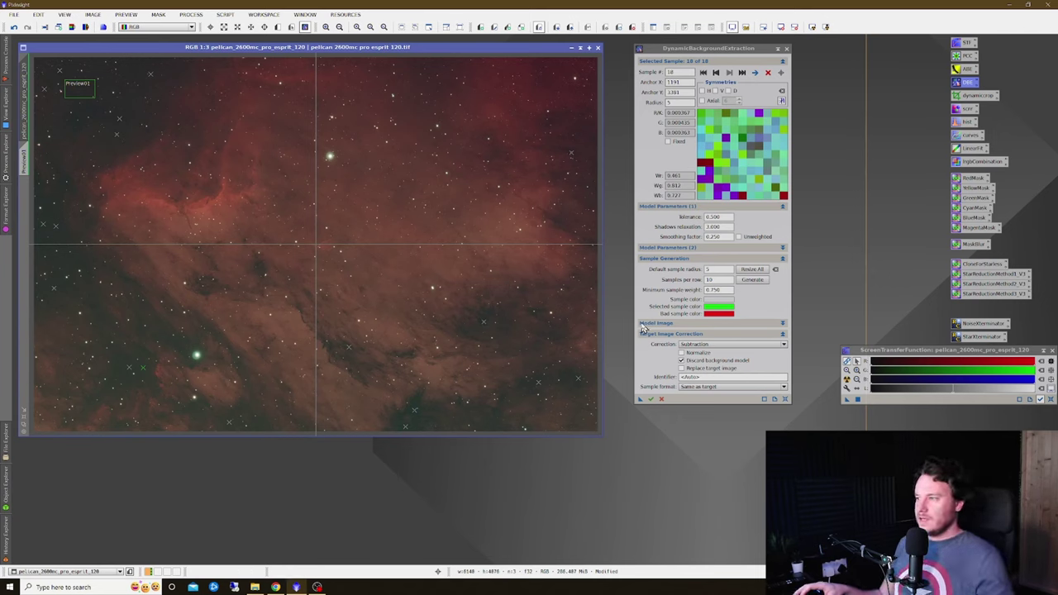
{"action": "left_click", "coordinate": [649, 400]}
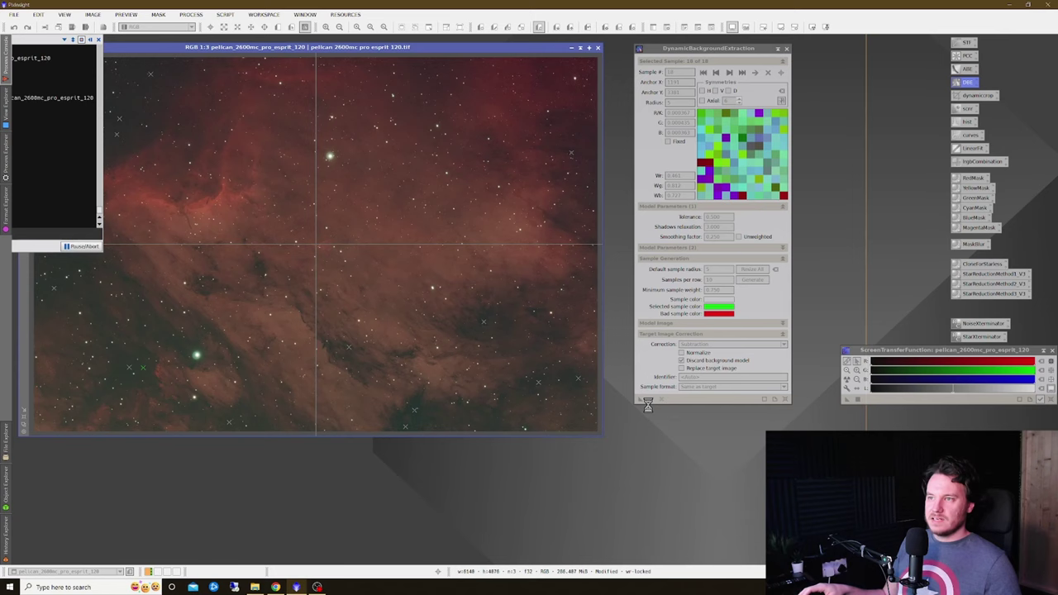
Step: Auto-stretch the DBE image, cancel the DBE session, and discard the original pelican image
{"action": "left_click", "coordinate": [847, 385]}
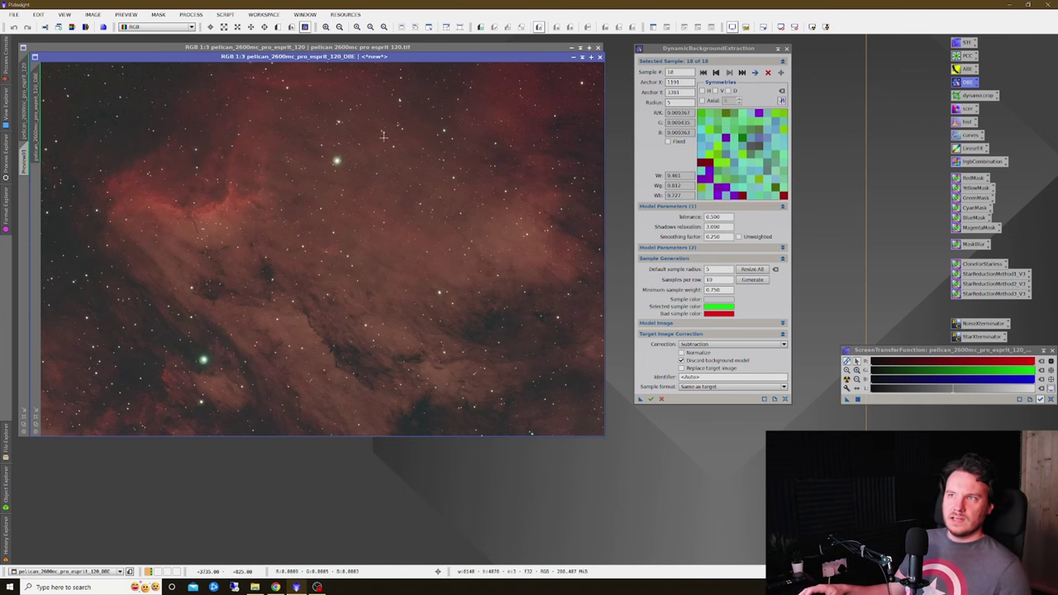
{"action": "left_click_drag", "start_coordinate": [416, 57], "coordinate": [430, 112]}
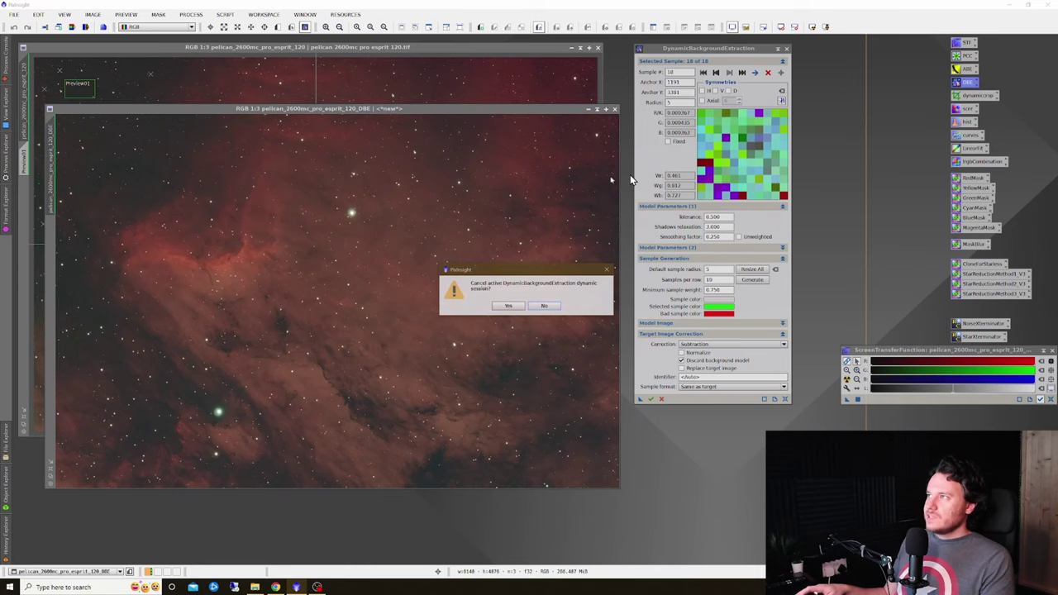
{"action": "left_click", "coordinate": [509, 305]}
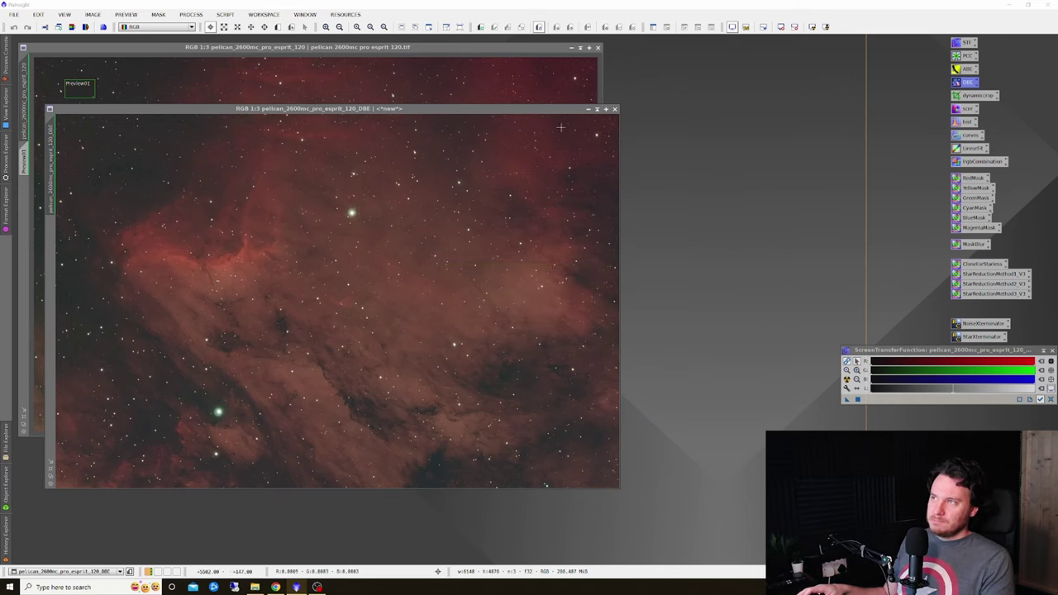
{"action": "left_click", "coordinate": [597, 48]}
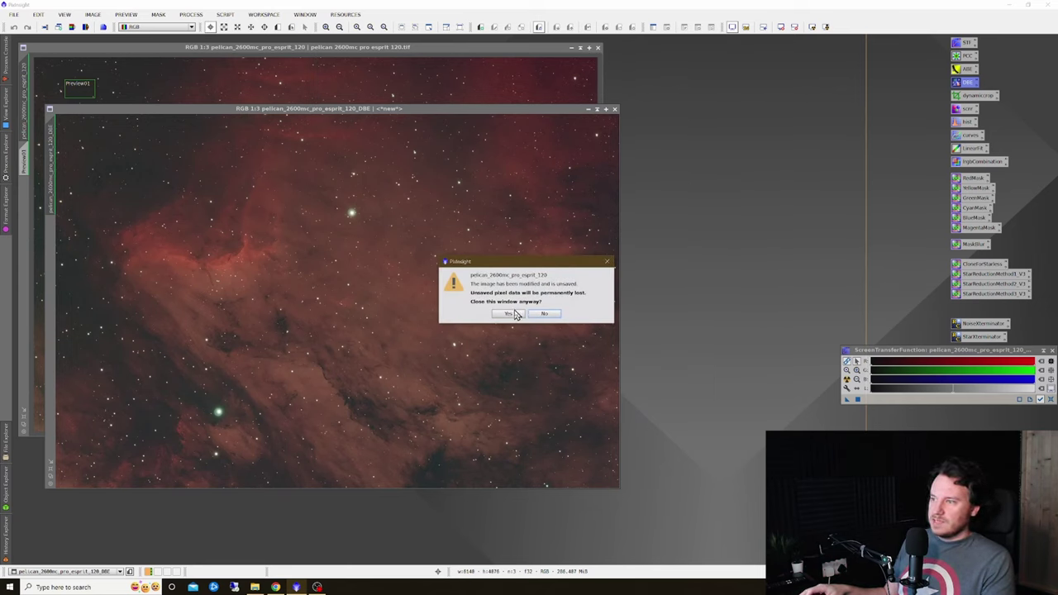
{"action": "left_click", "coordinate": [510, 314]}
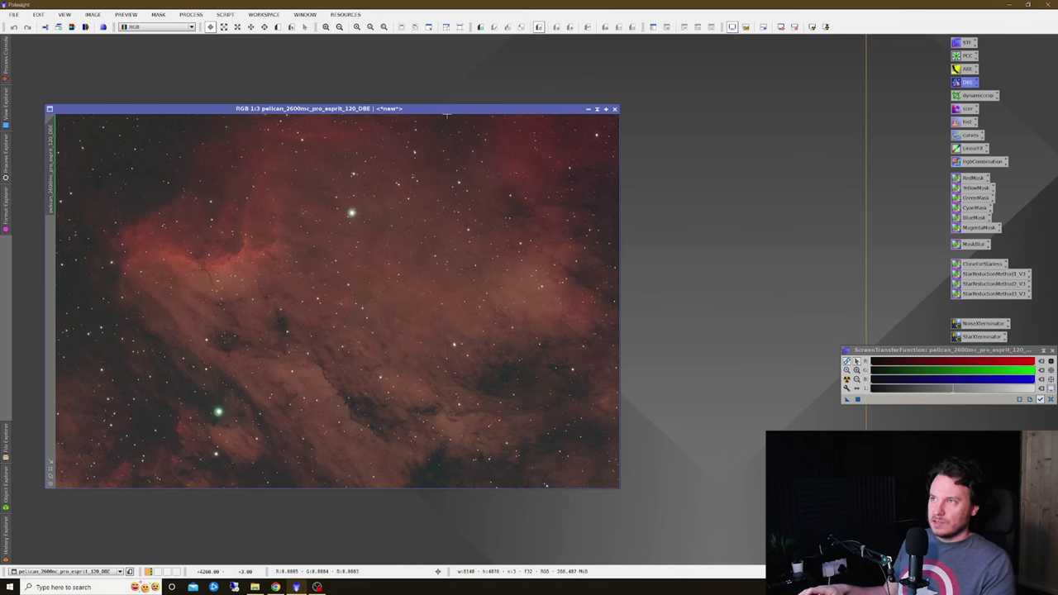
{"action": "left_click_drag", "start_coordinate": [446, 114], "coordinate": [562, 84]}
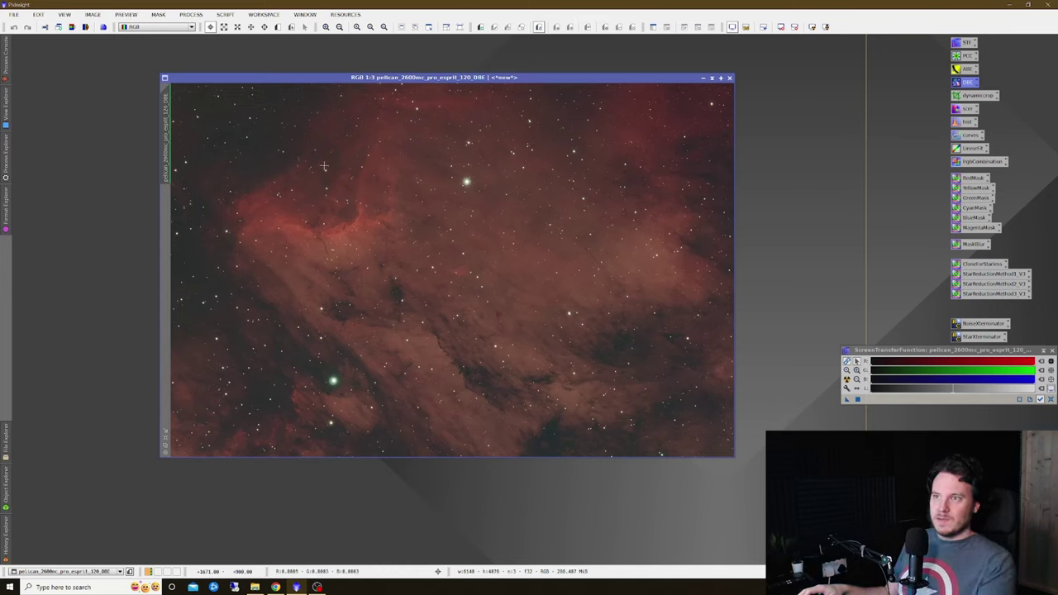
Step: Apply FastRotation's Rotate 180° to the pelican_2600mc_pro_esprit_120_DBE image
{"action": "left_click", "coordinate": [190, 16]}
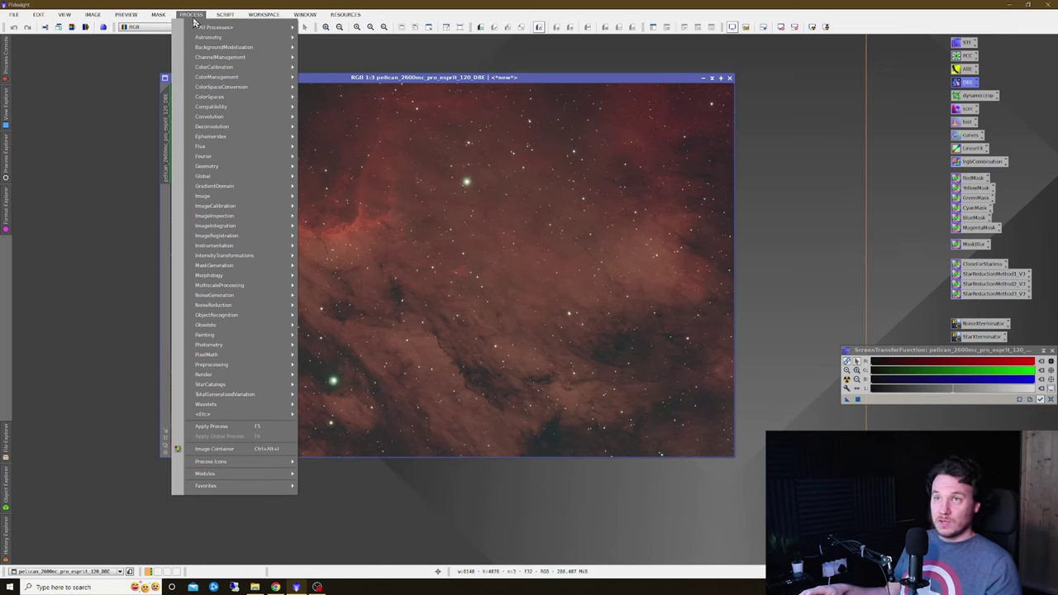
{"action": "mouse_move", "coordinate": [245, 168]}
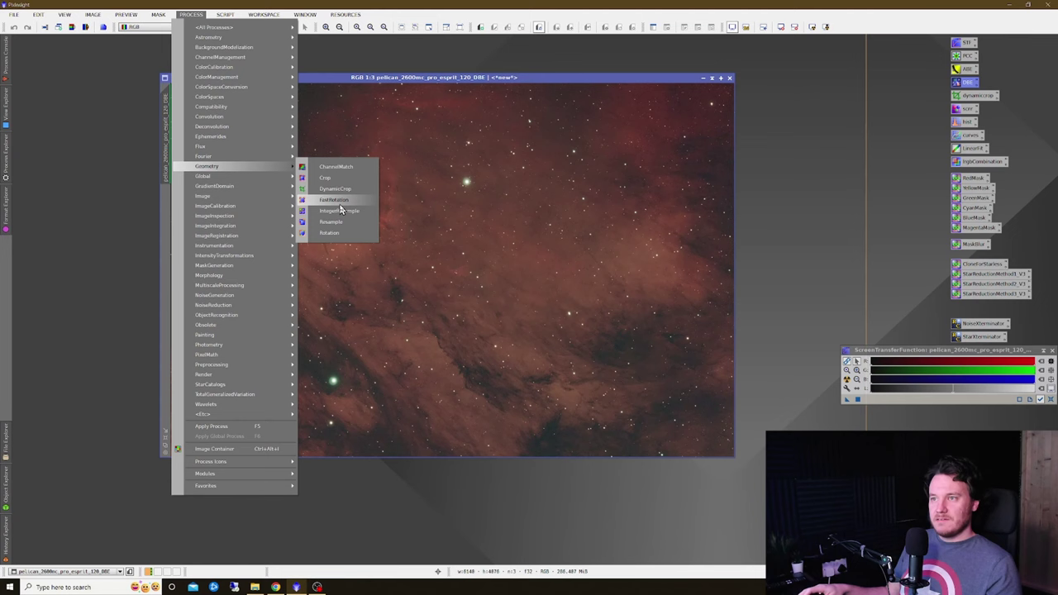
{"action": "left_click", "coordinate": [340, 201]}
{"action": "left_click_drag", "start_coordinate": [519, 77], "coordinate": [455, 77]}
{"action": "left_click_drag", "start_coordinate": [814, 228], "coordinate": [303, 263]}
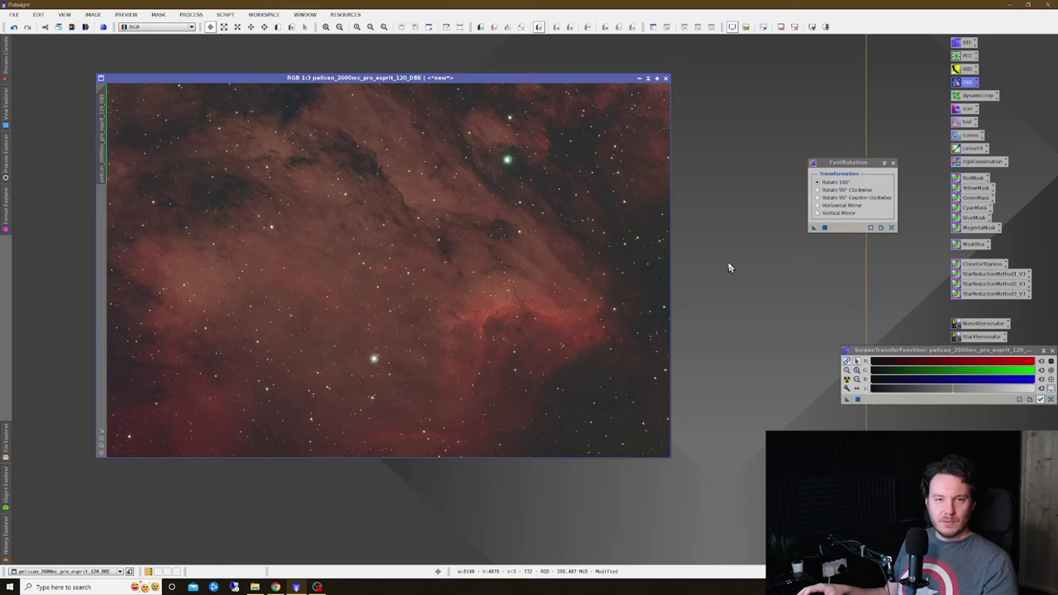
Step: Apply SCNR green removal (Average Neutral, amount 1.00) to the rotated pelican image
{"action": "left_click", "coordinate": [892, 163]}
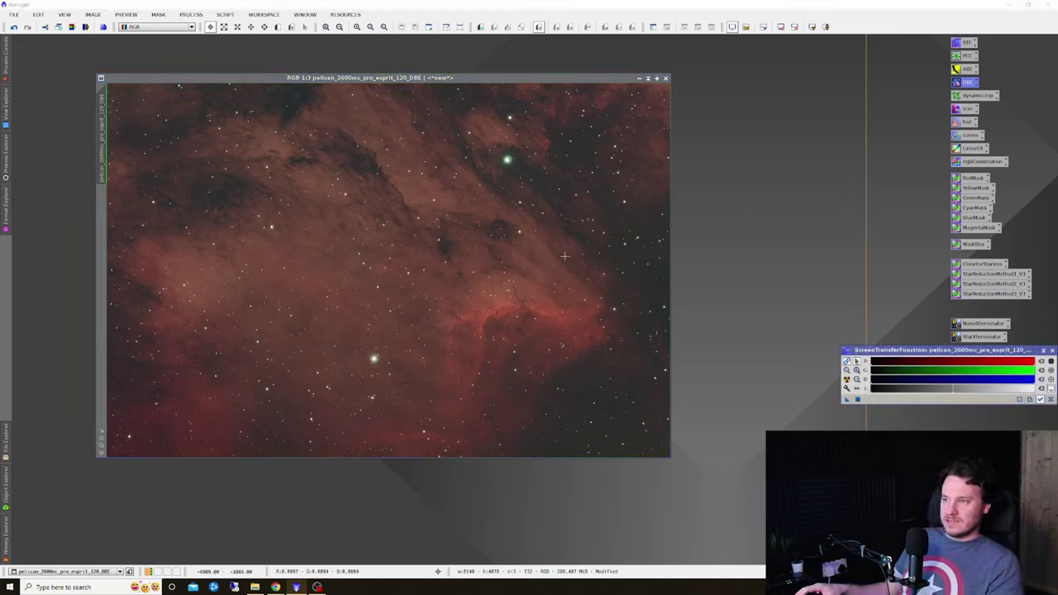
{"action": "scroll", "coordinate": [573, 162], "scroll_direction": "up", "scroll_amount": 4}
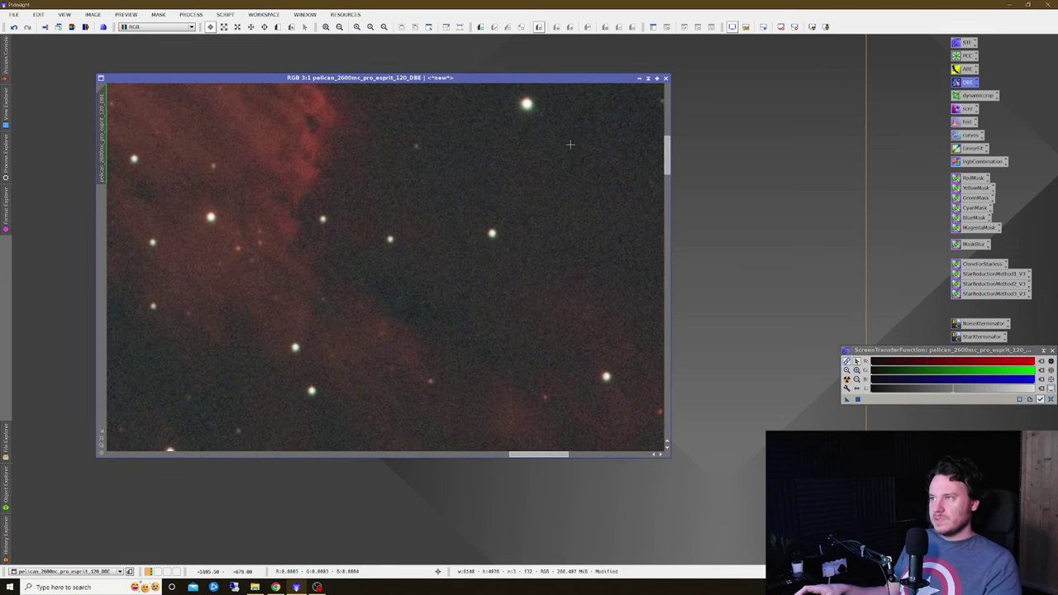
{"action": "scroll", "coordinate": [532, 184], "scroll_direction": "up", "scroll_amount": 1}
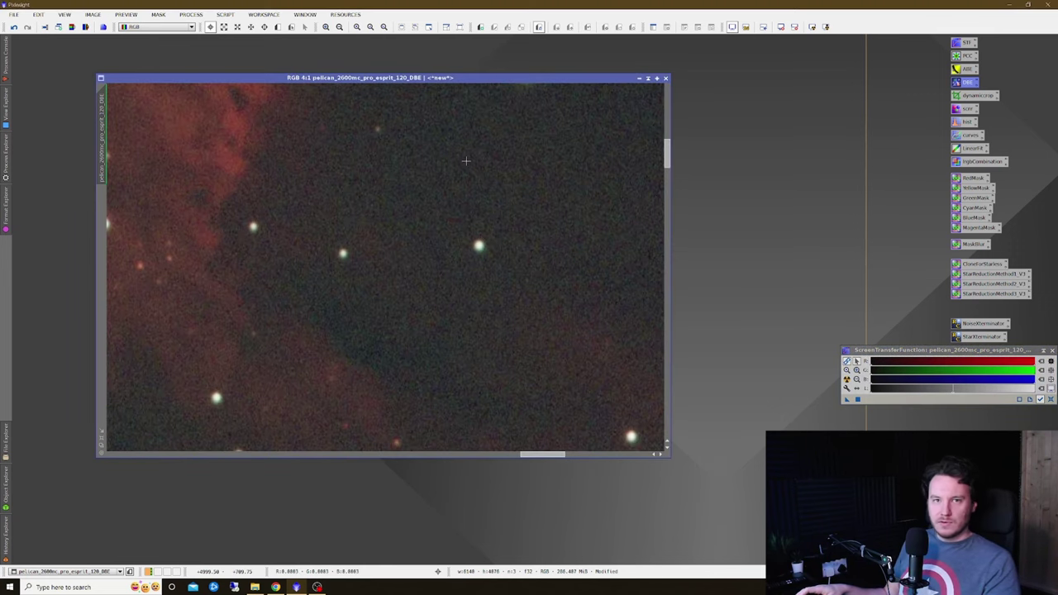
{"action": "double_click", "coordinate": [961, 110]}
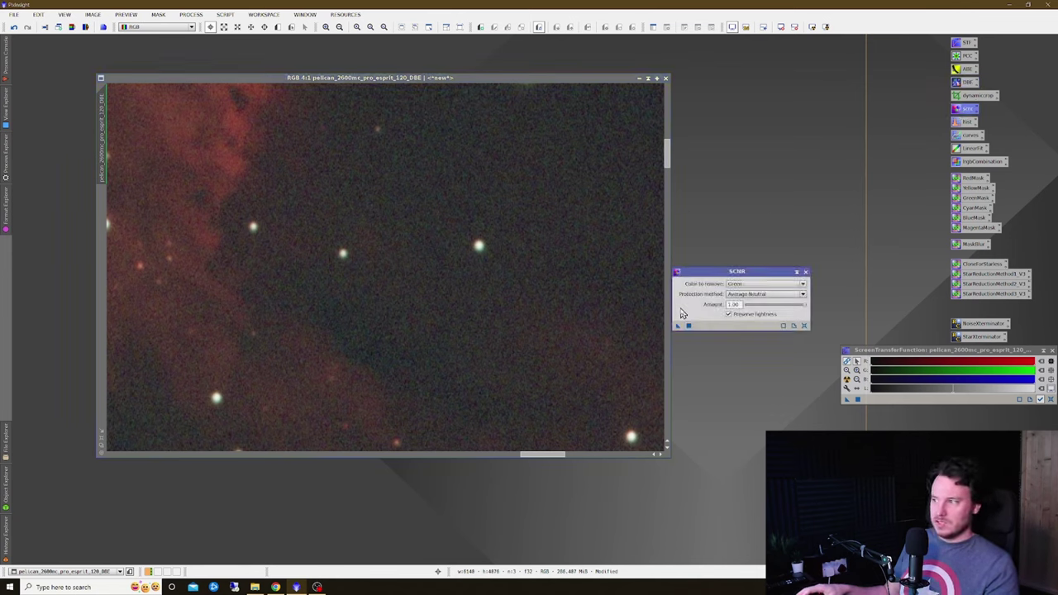
{"action": "left_click_drag", "start_coordinate": [679, 330], "coordinate": [557, 159]}
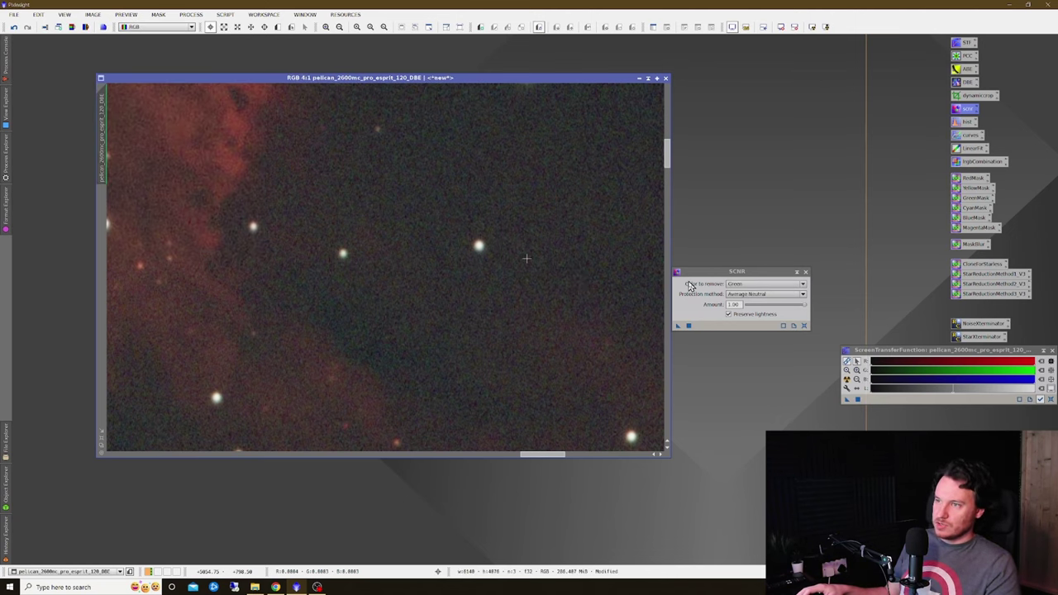
Step: Compare the image before and after SCNR with Undo and Redo, keeping the green-free result
{"action": "right_click", "coordinate": [576, 168]}
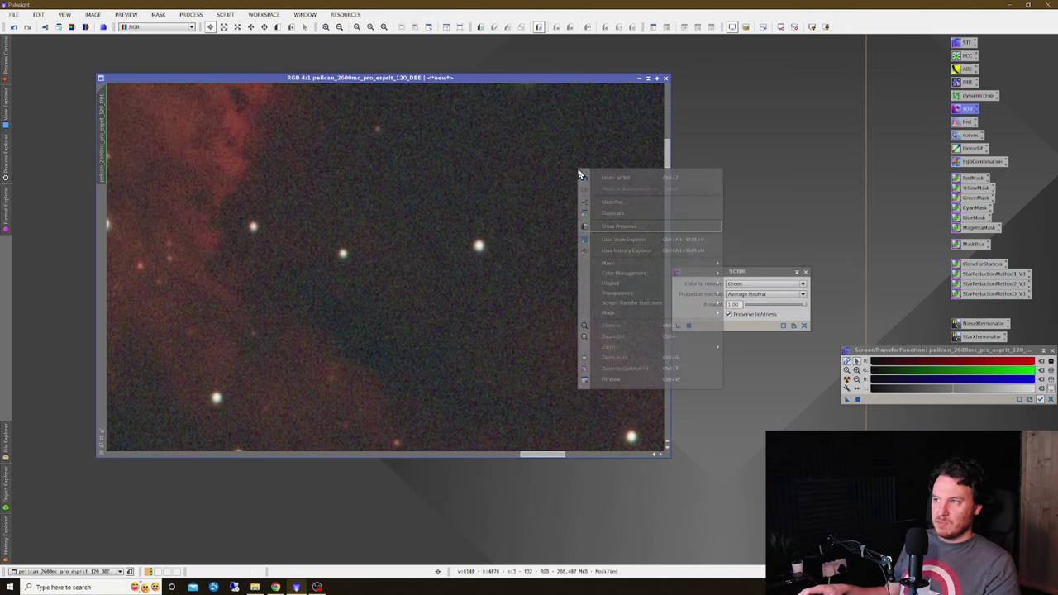
{"action": "left_click", "coordinate": [599, 180]}
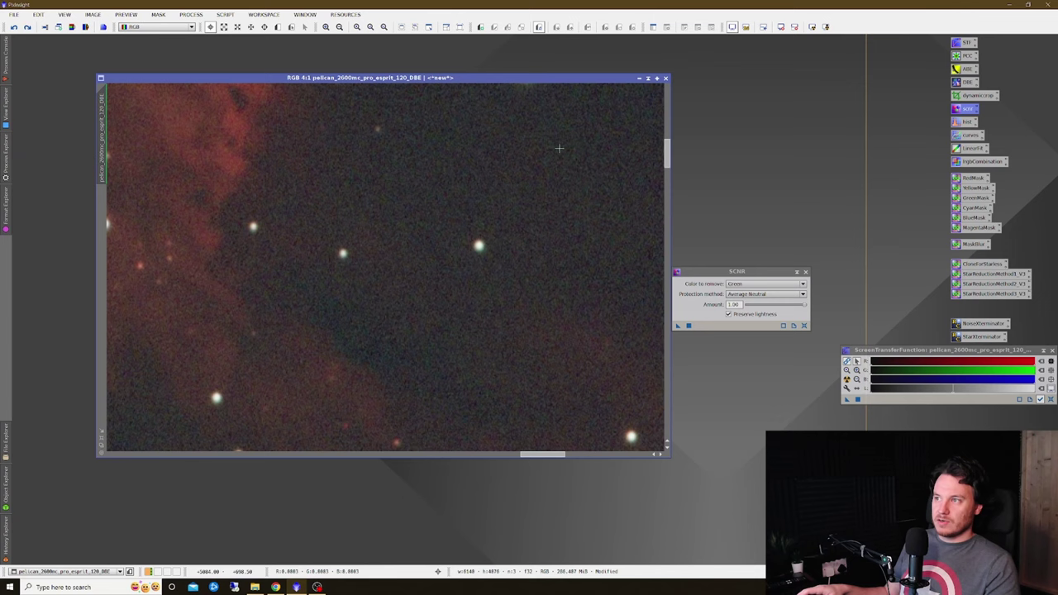
{"action": "scroll", "coordinate": [558, 155], "scroll_direction": "up", "scroll_amount": 2}
{"action": "right_click", "coordinate": [551, 154]}
{"action": "left_click", "coordinate": [586, 172]}
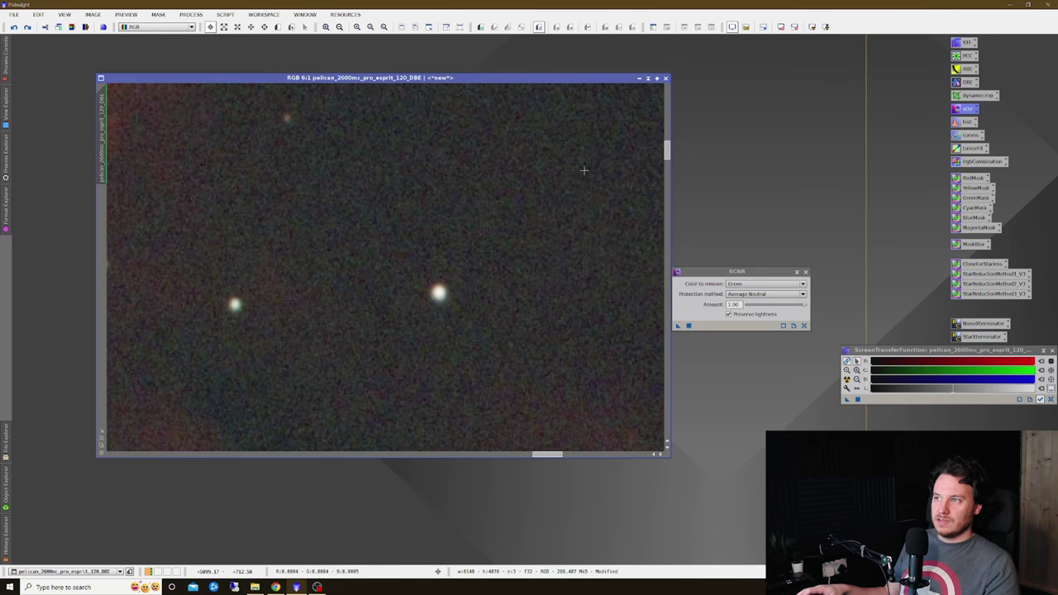
{"action": "right_click", "coordinate": [500, 151]}
{"action": "left_click", "coordinate": [529, 161]}
{"action": "right_click", "coordinate": [506, 152]}
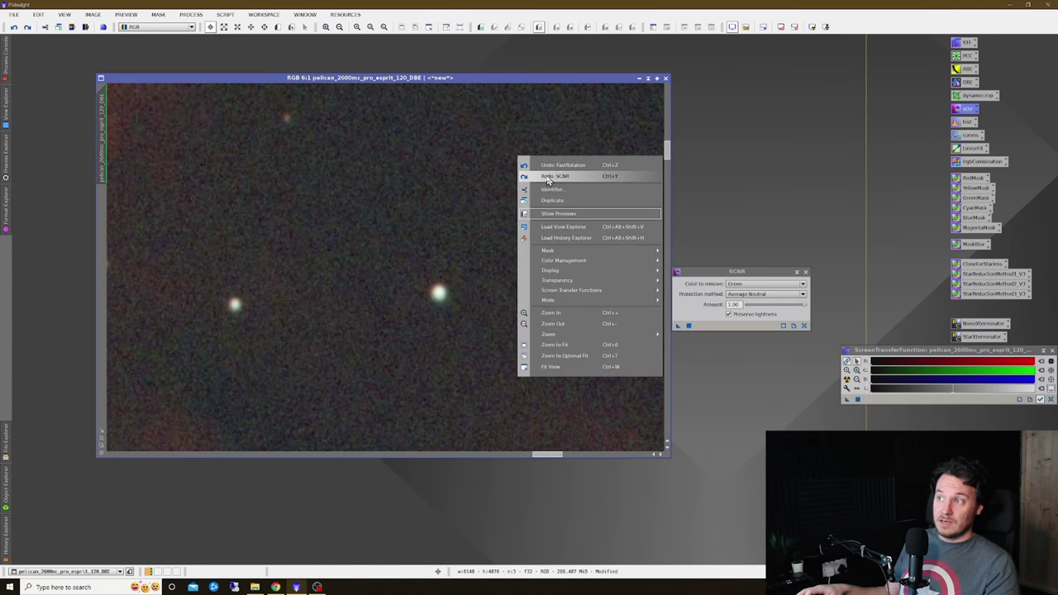
{"action": "left_click", "coordinate": [529, 172]}
{"action": "scroll", "coordinate": [516, 210], "scroll_direction": "down", "scroll_amount": 8}
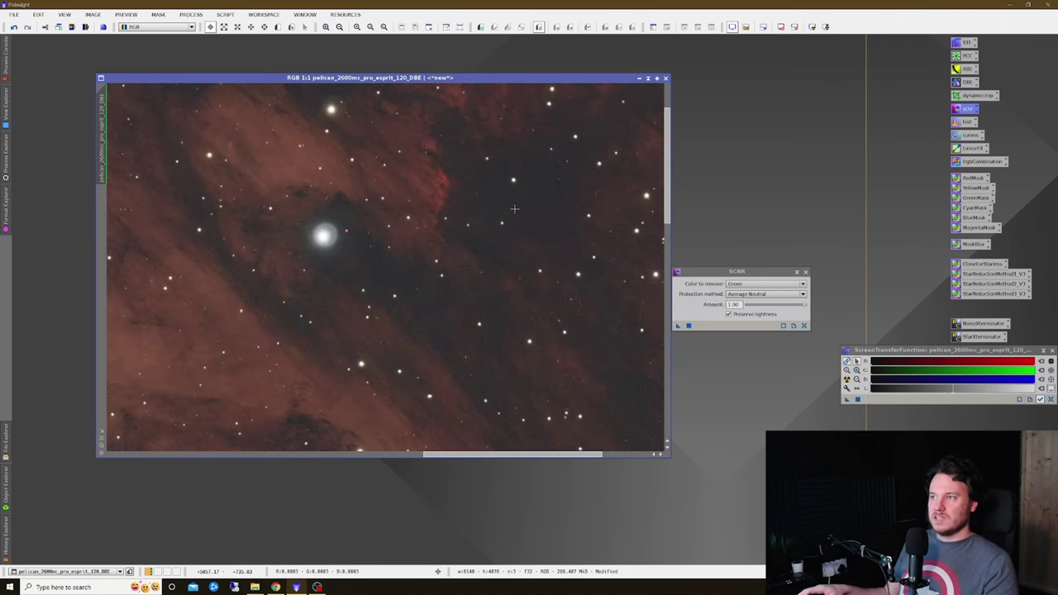
{"action": "scroll", "coordinate": [516, 217], "scroll_direction": "up", "scroll_amount": 1}
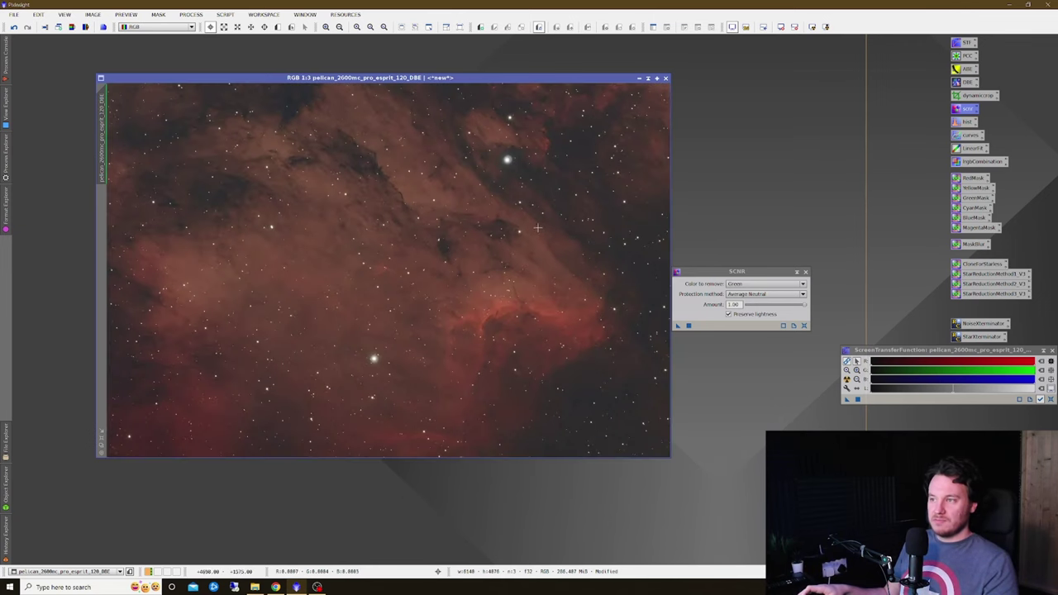
{"action": "left_click", "coordinate": [804, 271]}
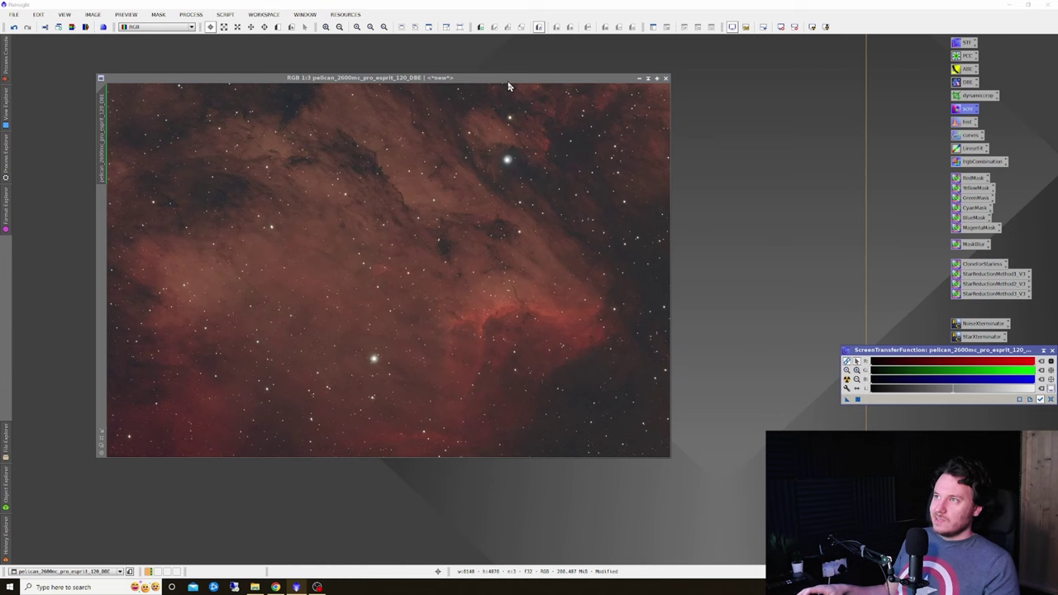
{"action": "key", "text": "ctrl+z"}
{"action": "left_click_drag", "start_coordinate": [527, 90], "coordinate": [538, 90]}
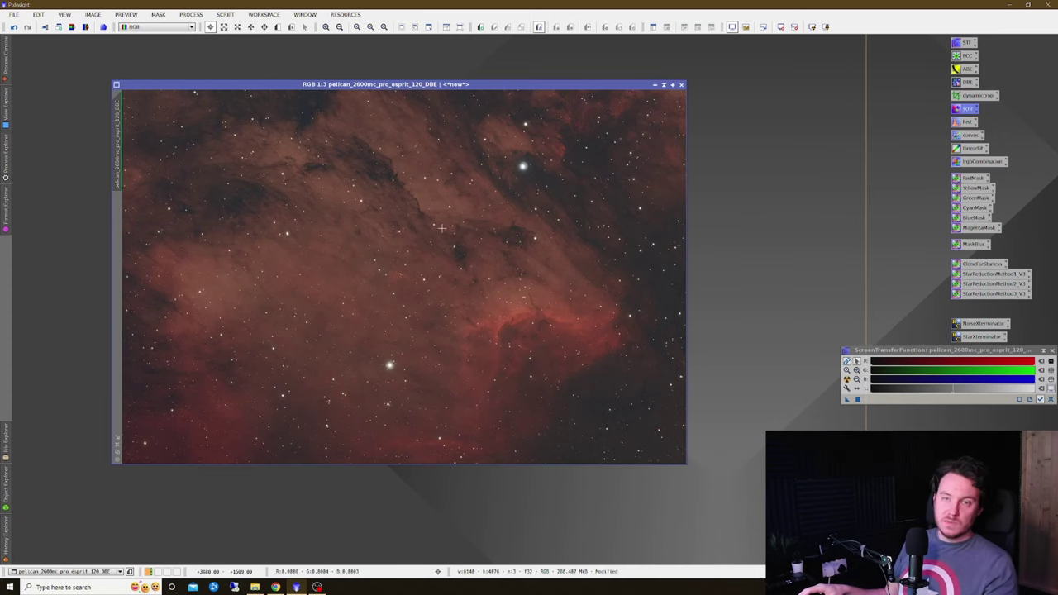
{"action": "left_click_drag", "start_coordinate": [482, 85], "coordinate": [563, 116]}
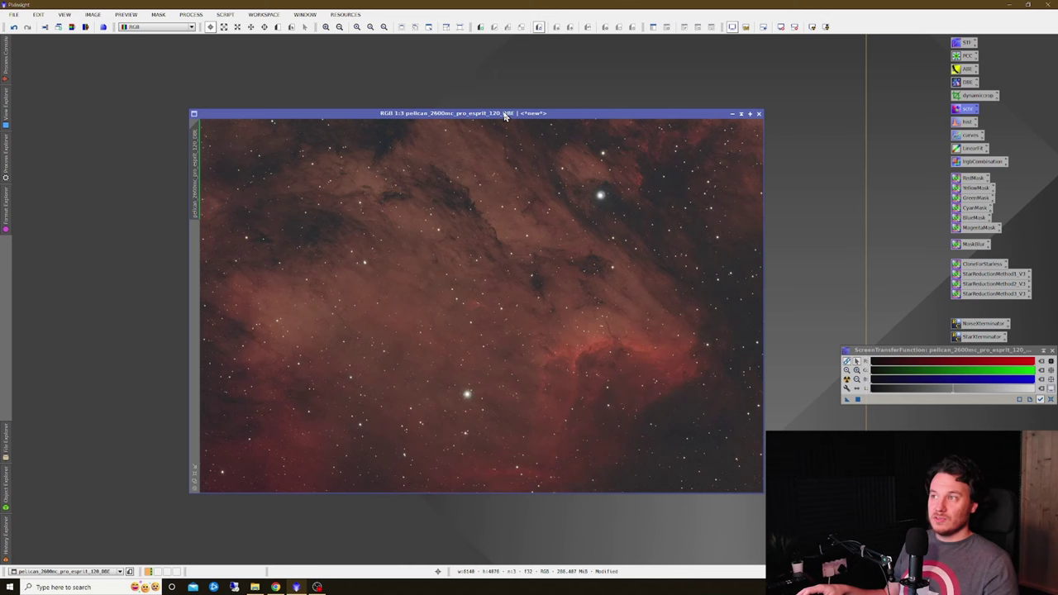
{"action": "left_click_drag", "start_coordinate": [504, 116], "coordinate": [492, 118]}
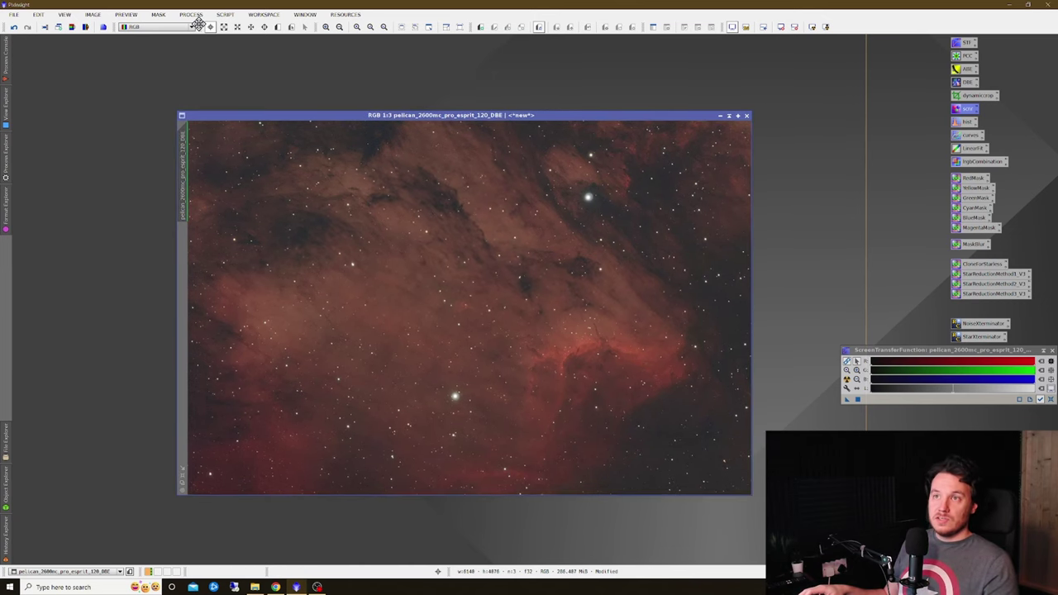
{"action": "left_click", "coordinate": [225, 15]}
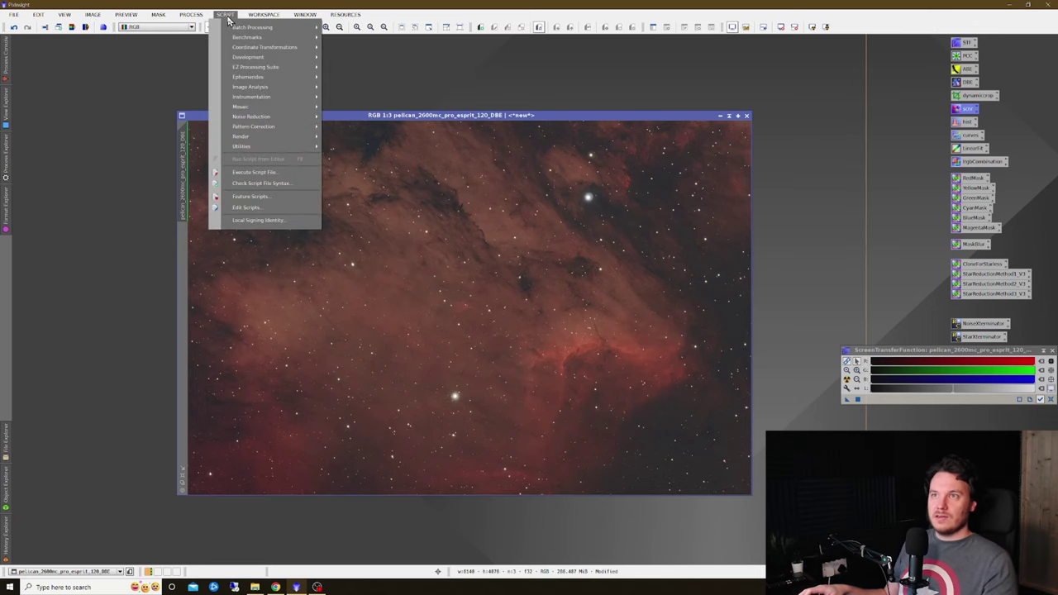
{"action": "mouse_move", "coordinate": [284, 66]}
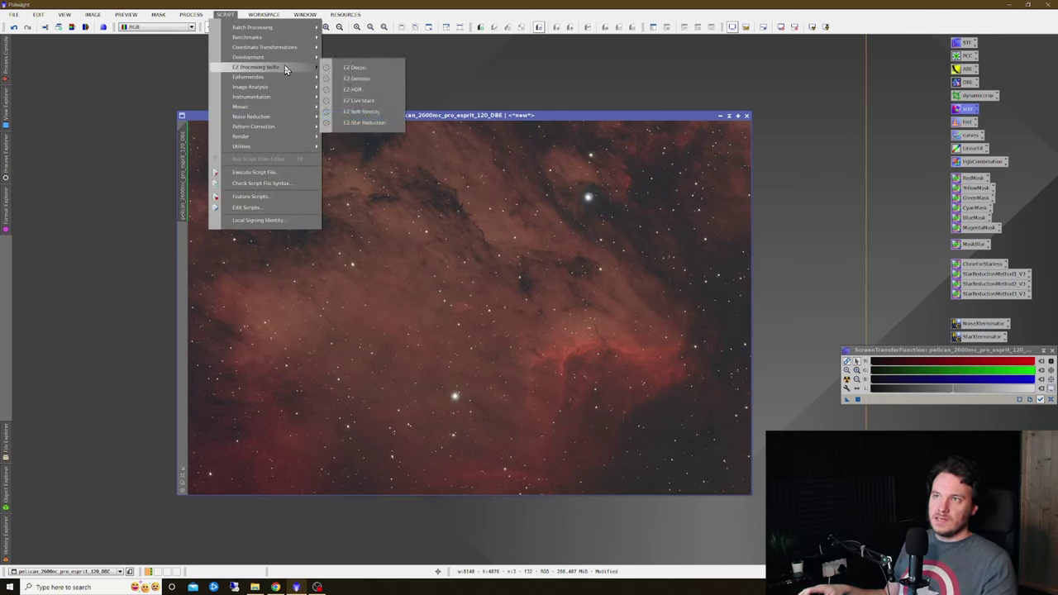
{"action": "left_click", "coordinate": [363, 78]}
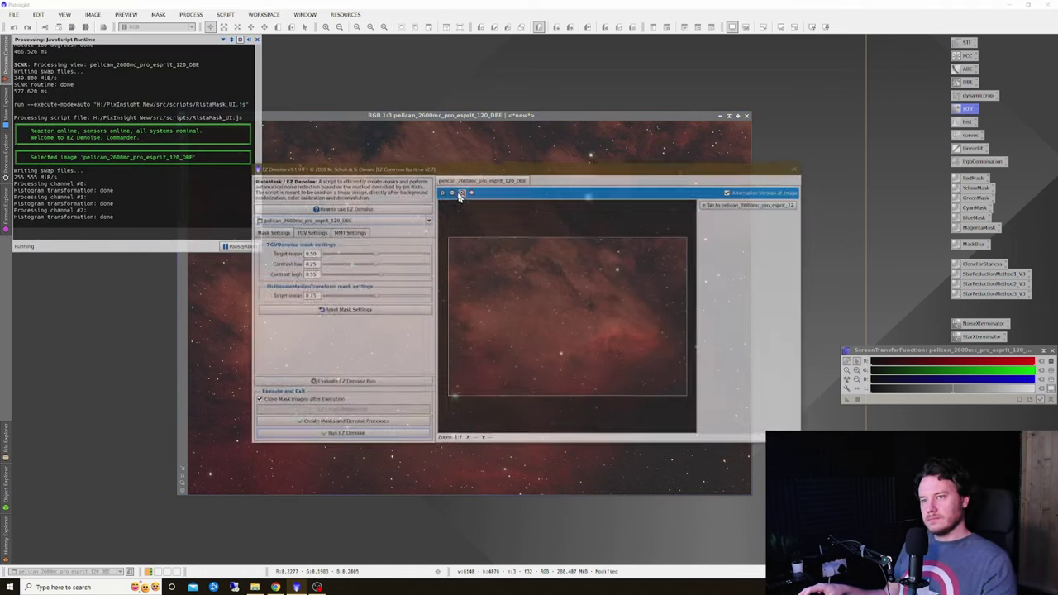
{"action": "left_click", "coordinate": [310, 233]}
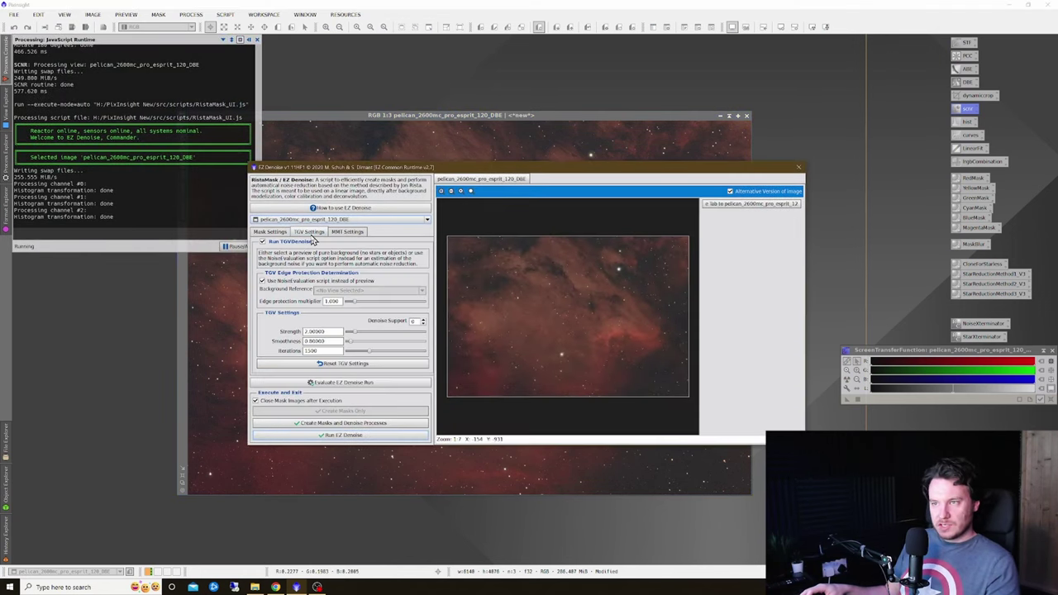
{"action": "left_click", "coordinate": [273, 232]}
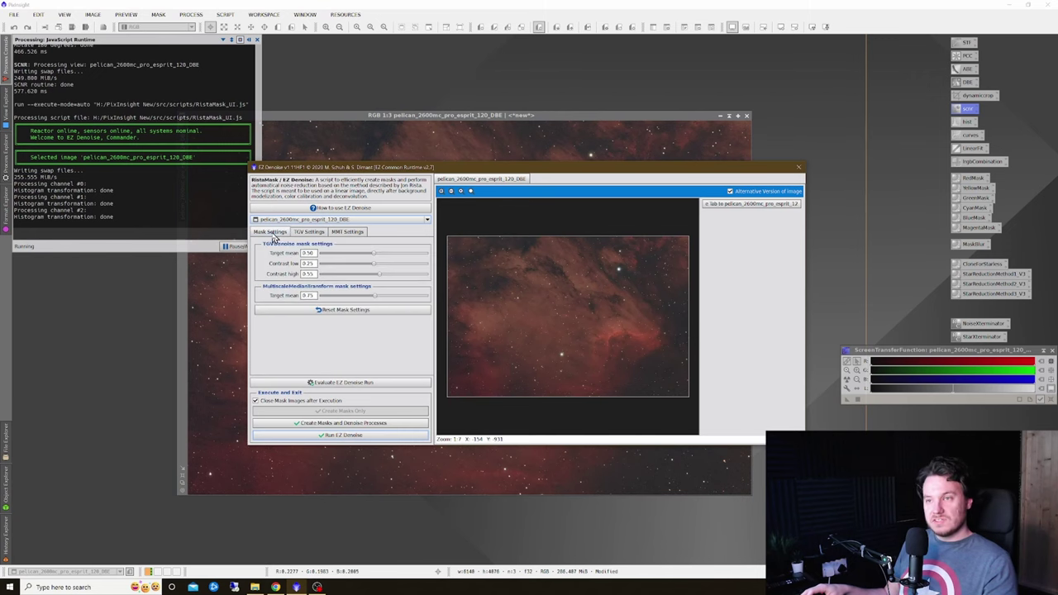
{"action": "left_click", "coordinate": [799, 168]}
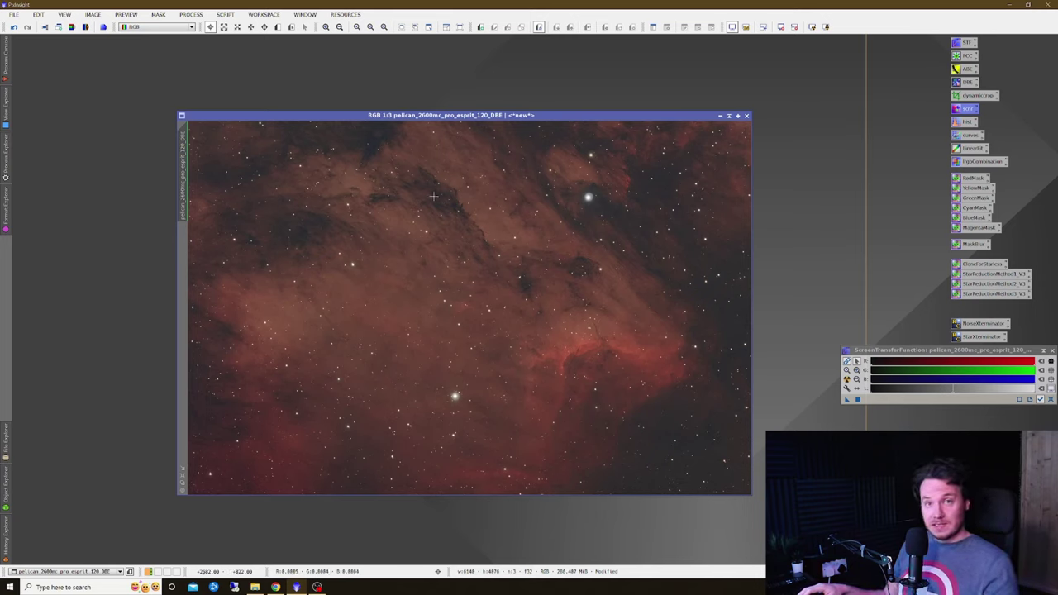
Step: Open the Script menu to reach the EZ Processing Suite scripts
{"action": "left_click", "coordinate": [228, 15]}
Step: Run the EZ Soft Stretch script on the linear Pelican image to make it nonlinear
{"action": "mouse_move", "coordinate": [276, 66]}
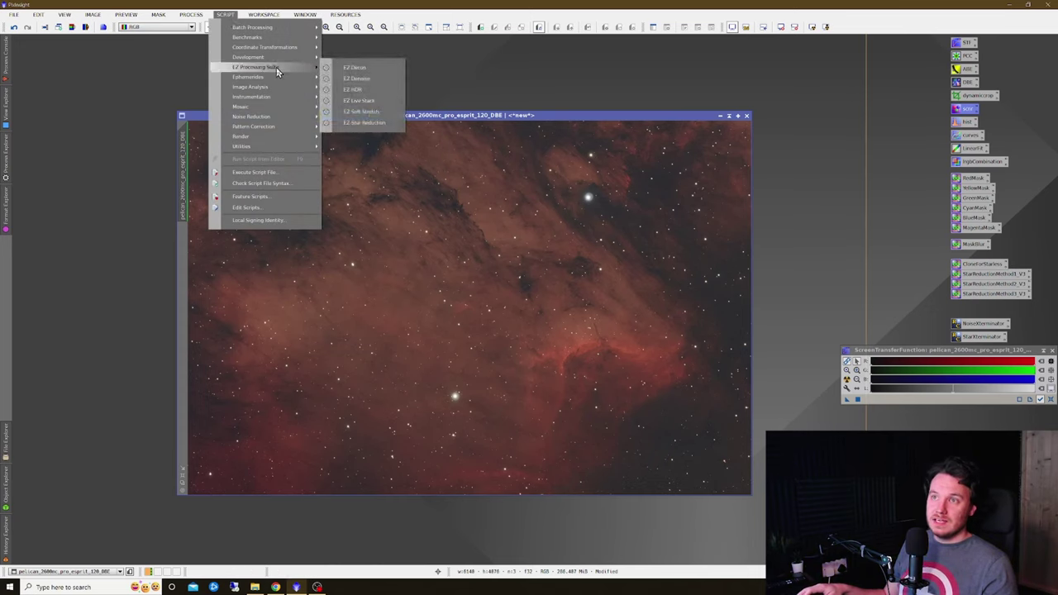
{"action": "left_click", "coordinate": [389, 112]}
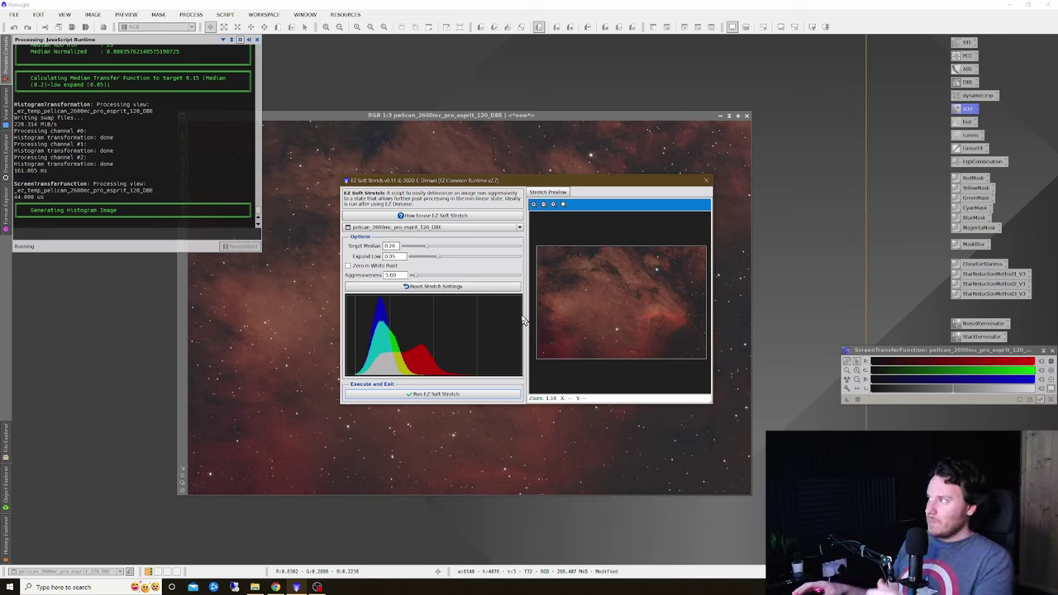
{"action": "left_click", "coordinate": [460, 394]}
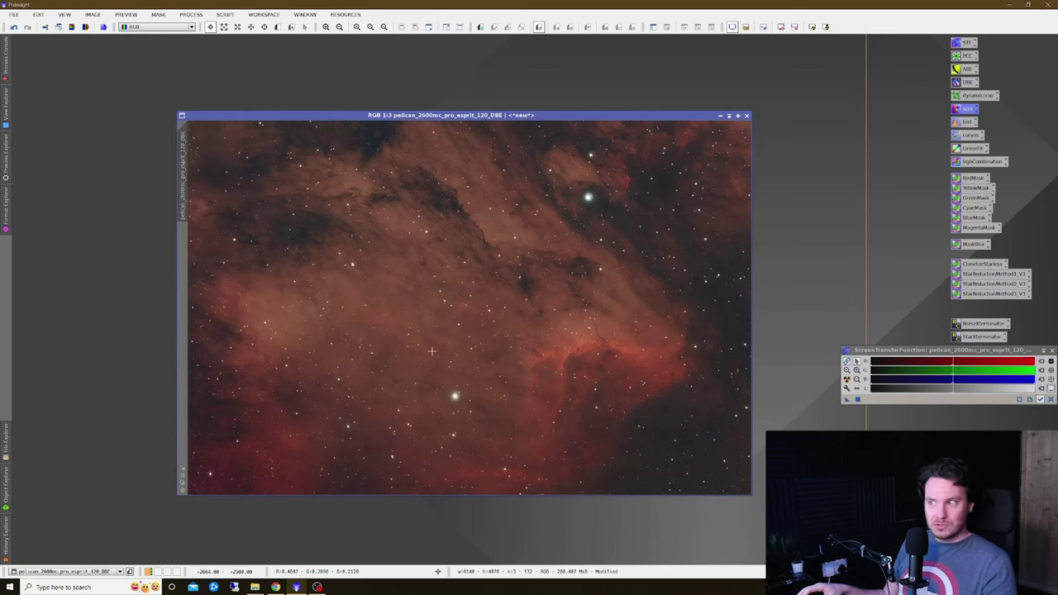
{"action": "left_click_drag", "start_coordinate": [569, 117], "coordinate": [512, 97]}
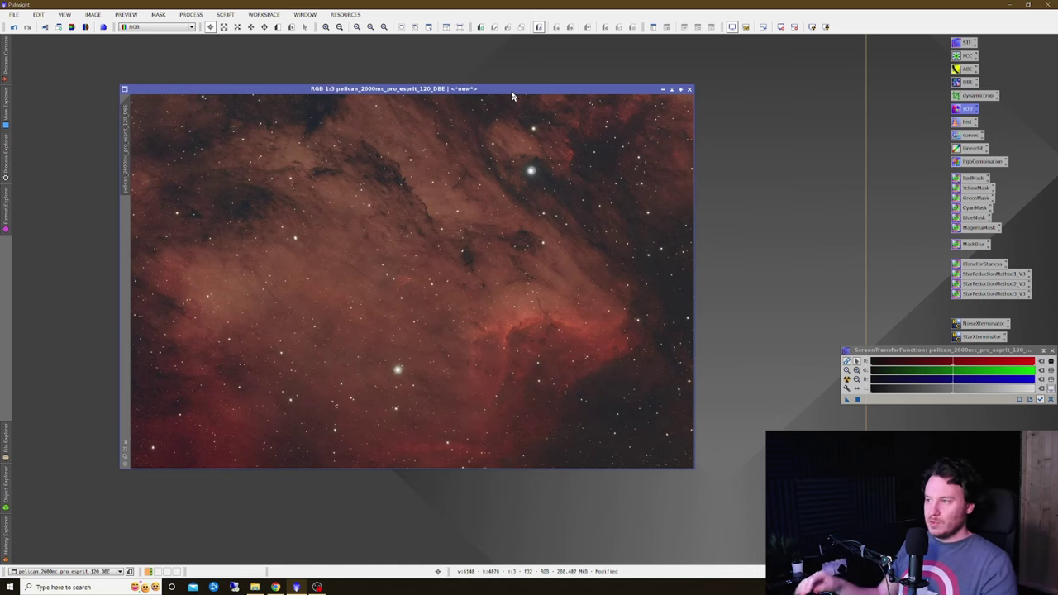
{"action": "left_click_drag", "start_coordinate": [507, 93], "coordinate": [552, 102]}
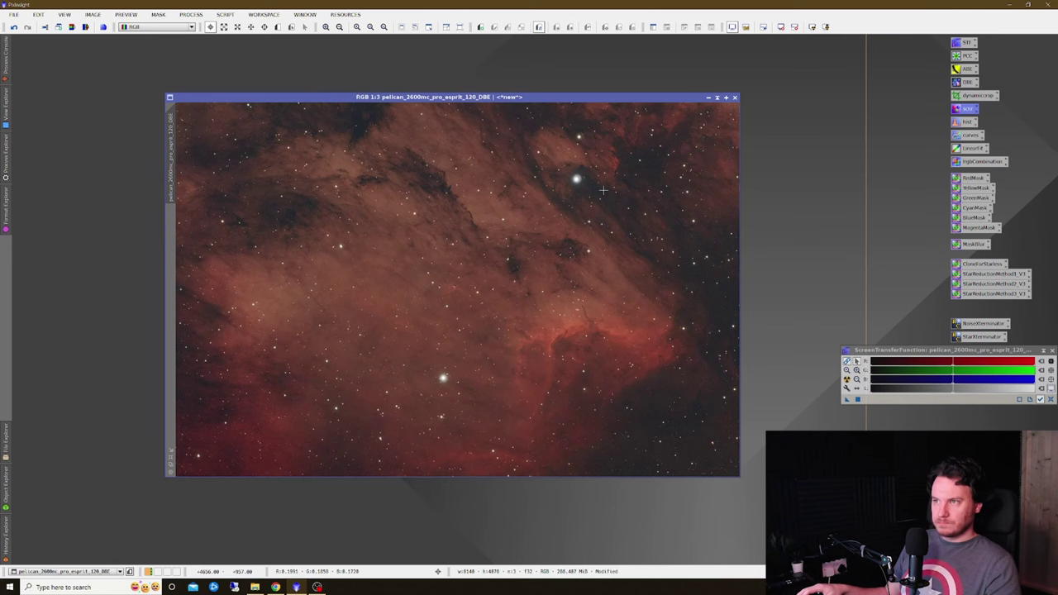
{"action": "scroll", "coordinate": [596, 199], "scroll_direction": "up", "scroll_amount": 2}
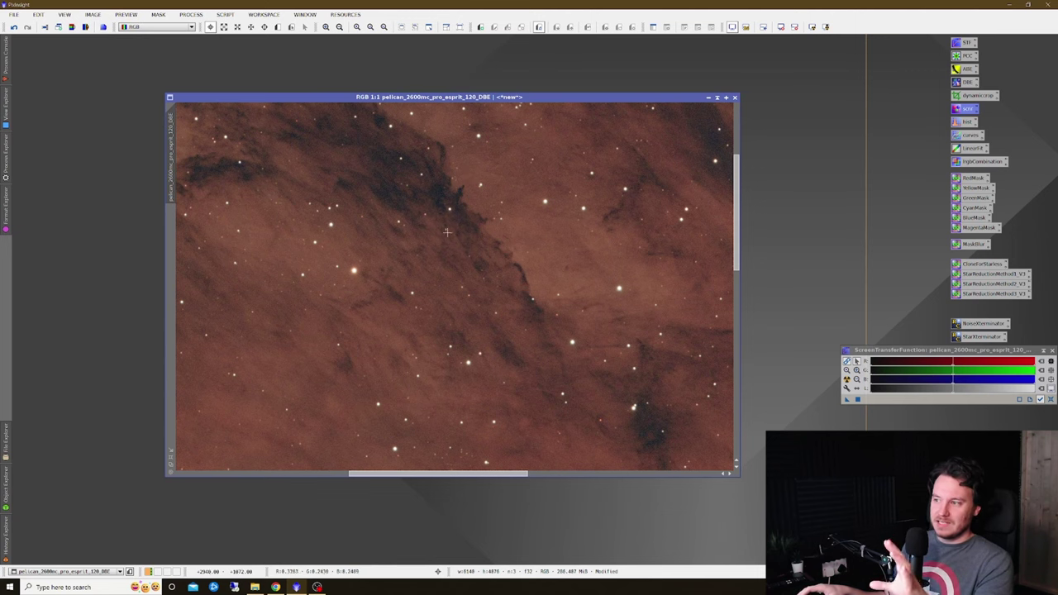
{"action": "scroll", "coordinate": [446, 233], "scroll_direction": "down", "scroll_amount": 2}
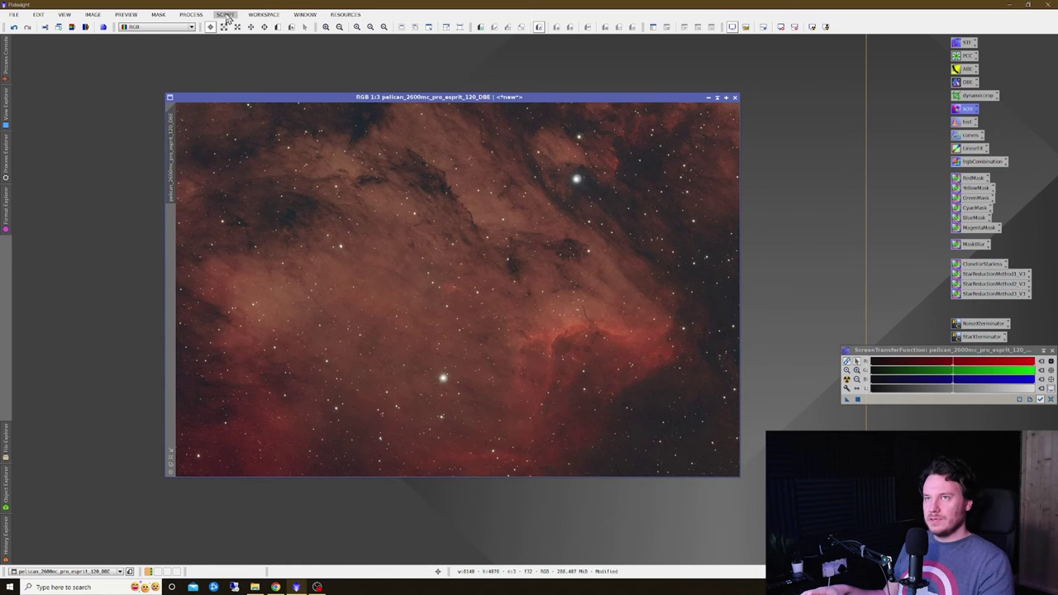
Step: Run Script > Utilities > DarkStructureEnhance with Amount 0.40 on the stretched Pelican image
{"action": "left_click", "coordinate": [226, 15]}
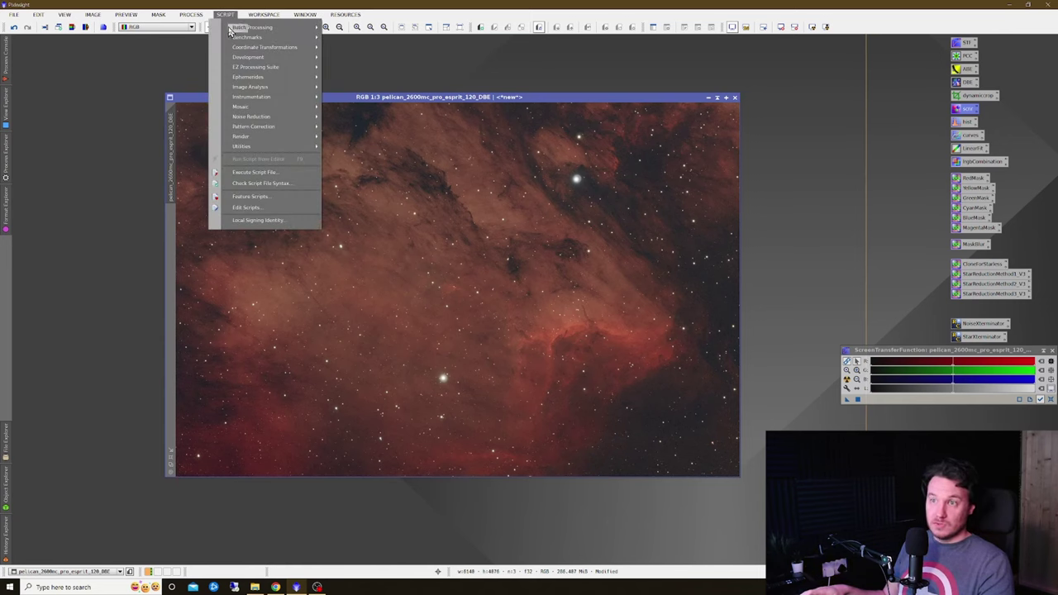
{"action": "mouse_move", "coordinate": [285, 148]}
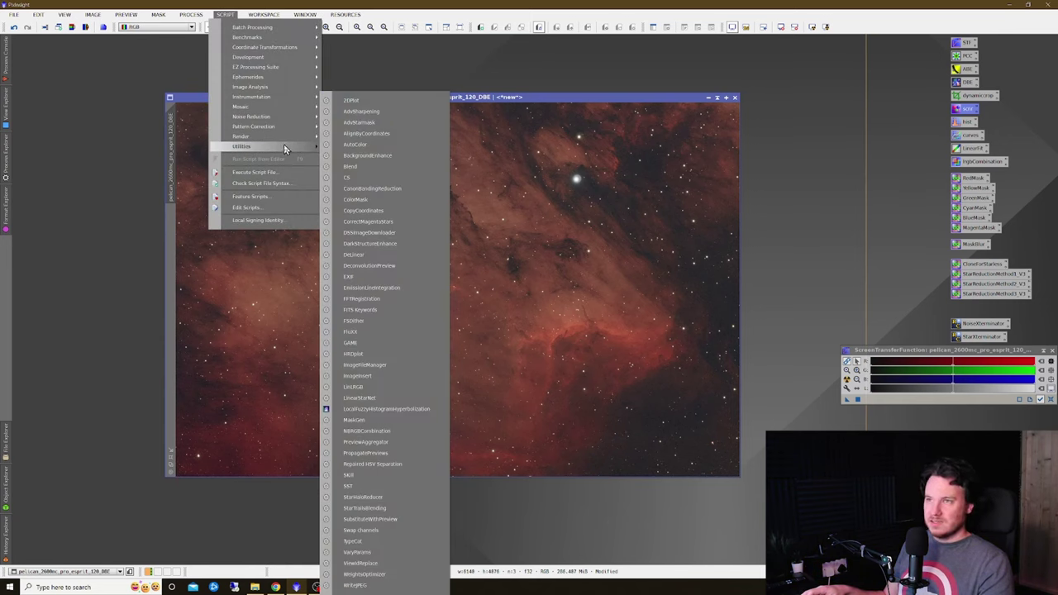
{"action": "left_click", "coordinate": [394, 245]}
{"action": "left_click_drag", "start_coordinate": [560, 214], "coordinate": [853, 110]}
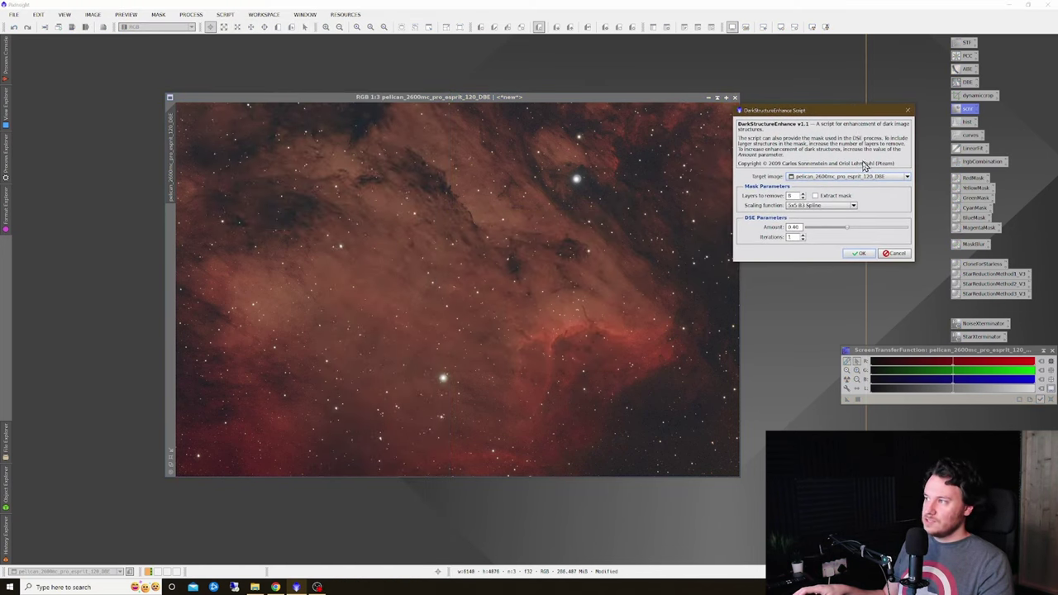
{"action": "left_click", "coordinate": [859, 253]}
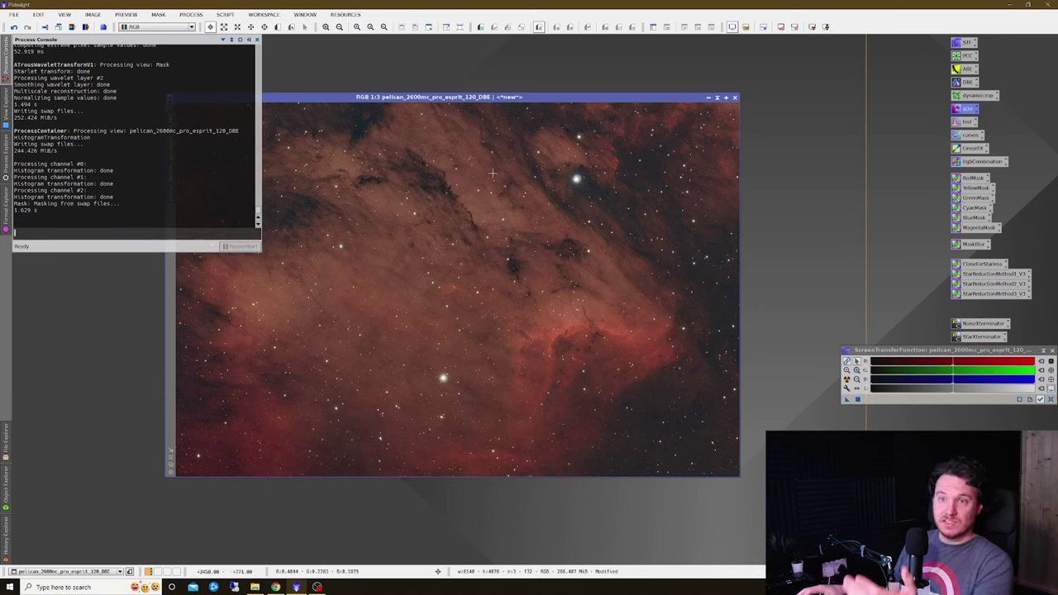
{"action": "right_click", "coordinate": [552, 198]}
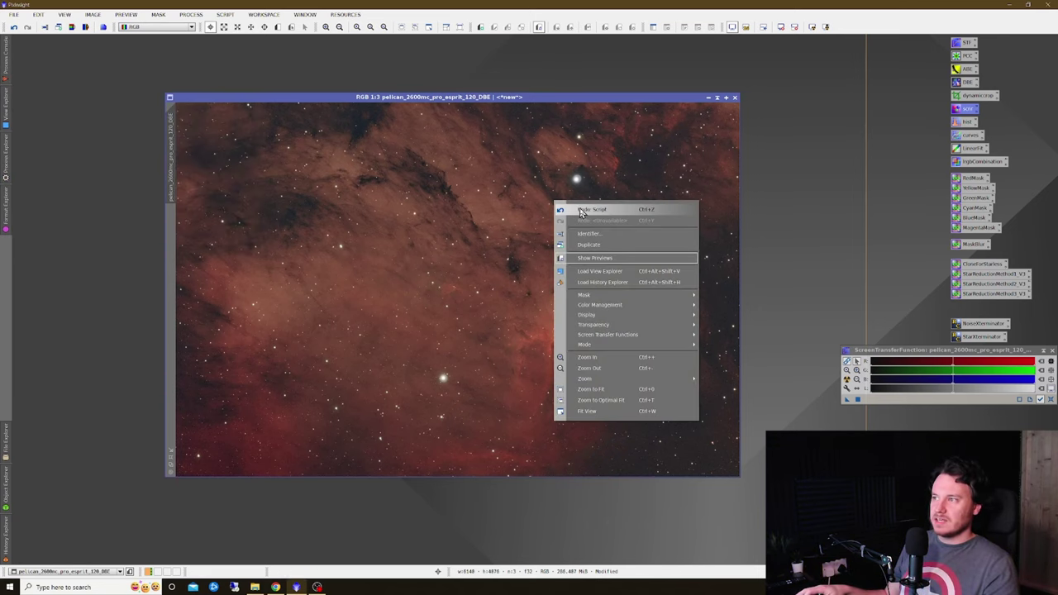
{"action": "left_click", "coordinate": [581, 208]}
{"action": "right_click", "coordinate": [610, 216]}
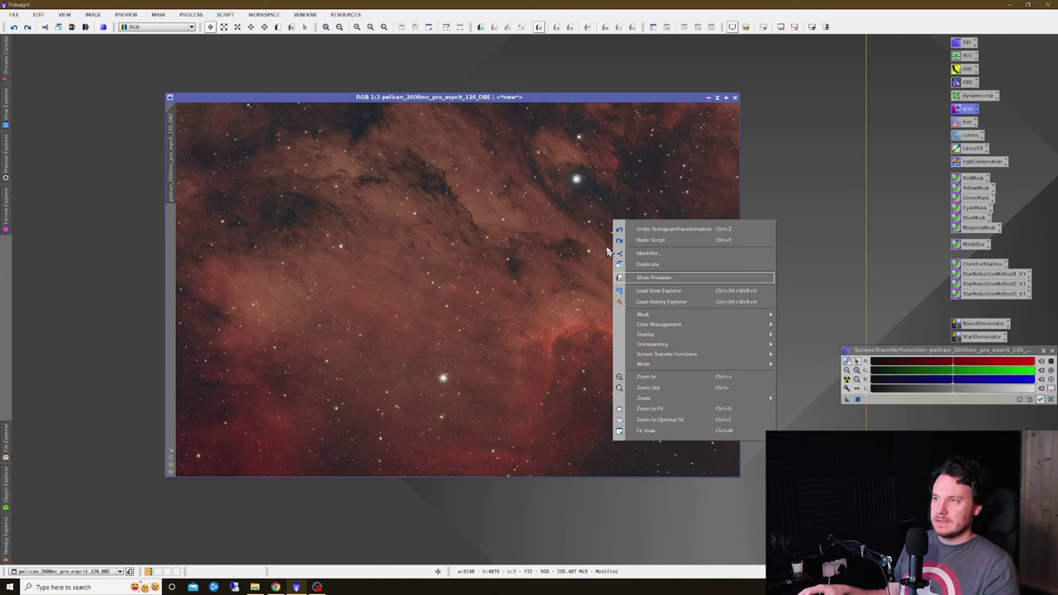
{"action": "left_click", "coordinate": [624, 250]}
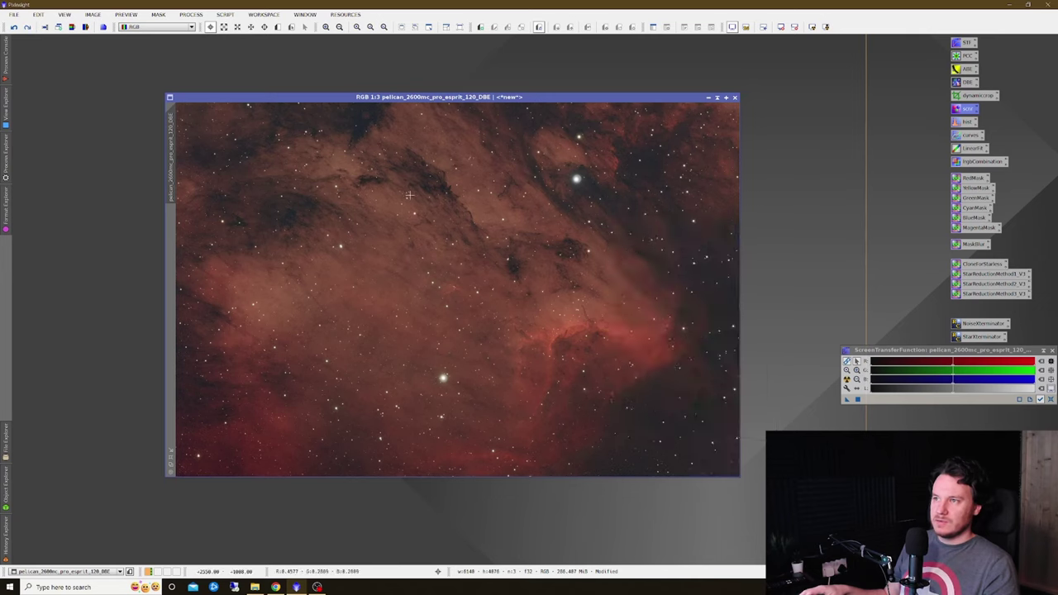
{"action": "right_click", "coordinate": [576, 220]}
{"action": "left_click", "coordinate": [592, 253]}
{"action": "right_click", "coordinate": [575, 207]}
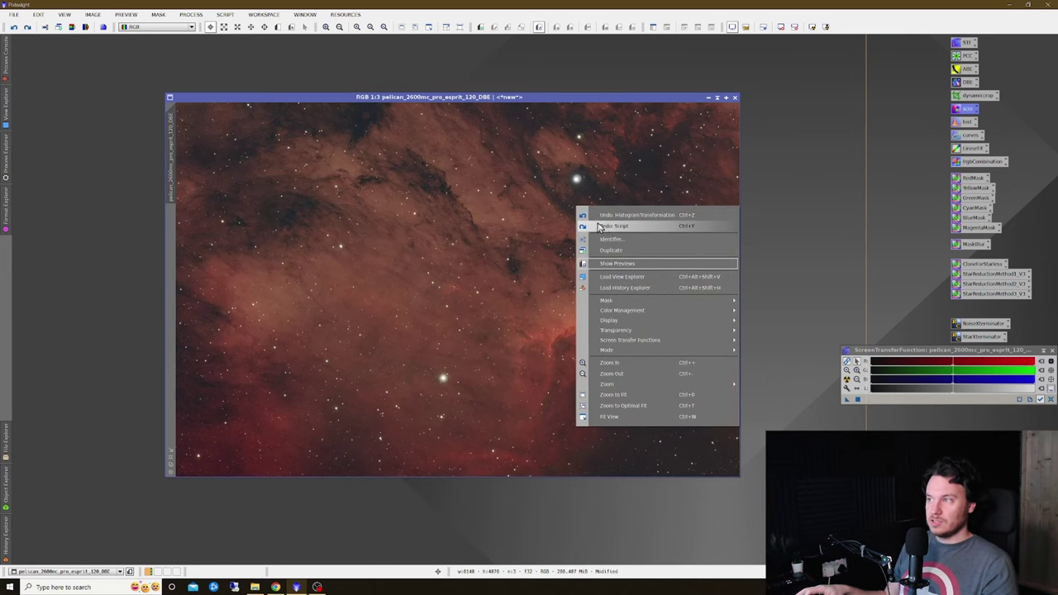
{"action": "left_click", "coordinate": [603, 229]}
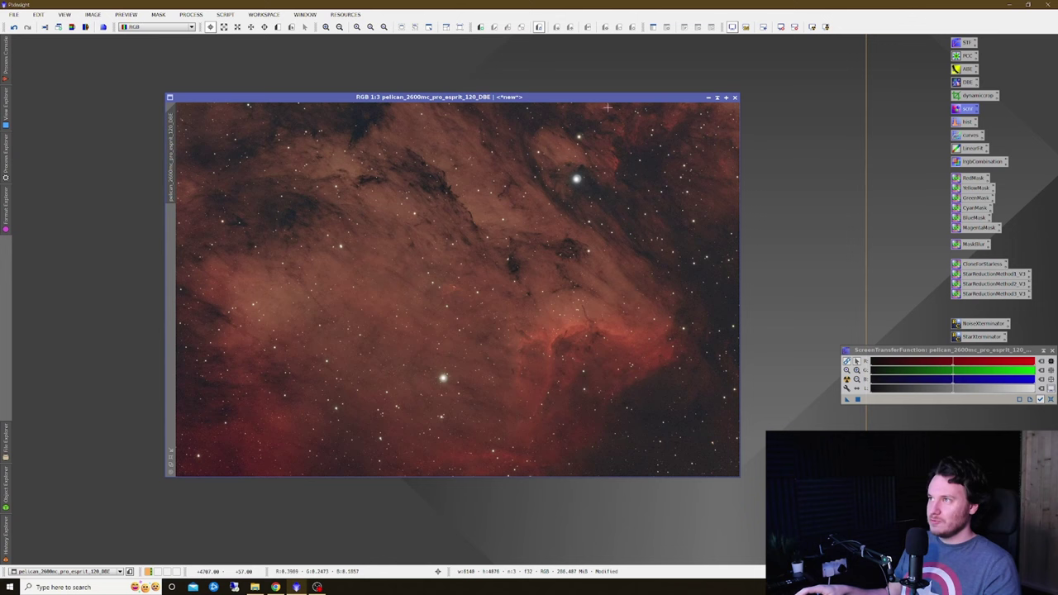
{"action": "left_click_drag", "start_coordinate": [594, 98], "coordinate": [562, 86]}
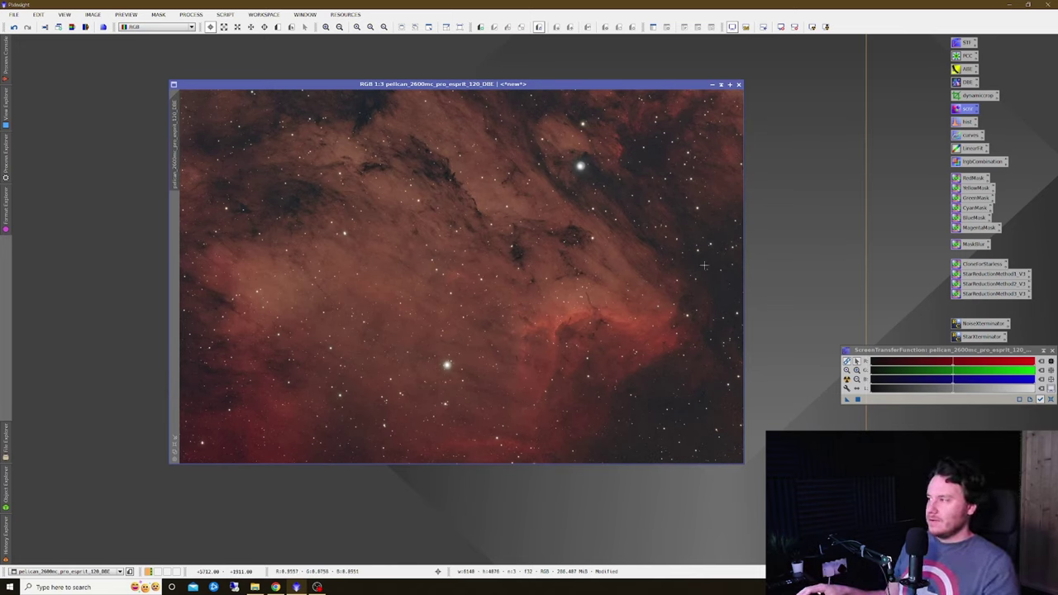
Step: Run StarXTerminator with Generate Star Image enabled on the Pelican nebula image
{"action": "double_click", "coordinate": [977, 339]}
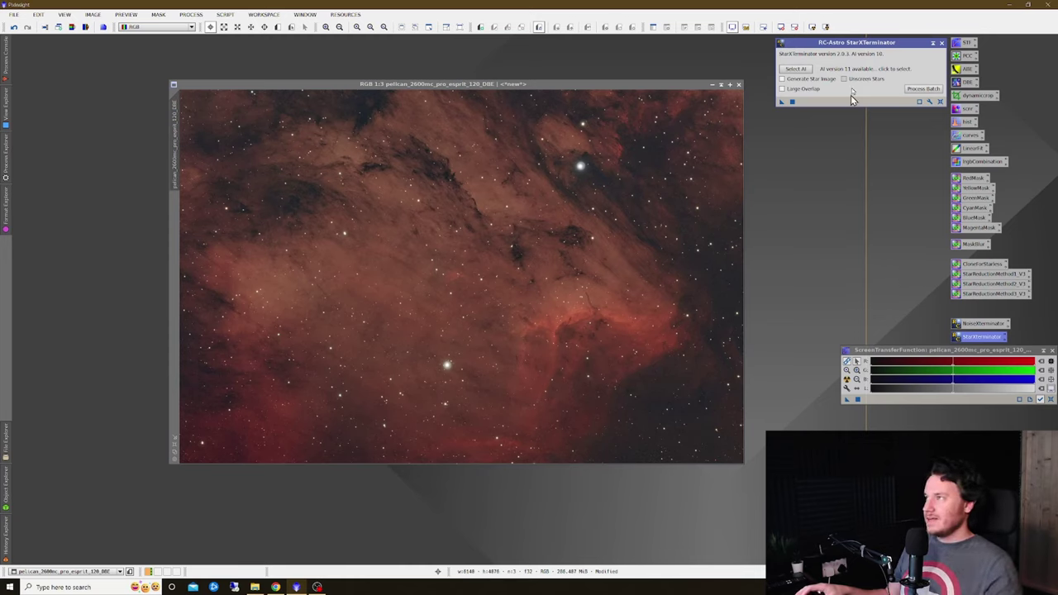
{"action": "left_click_drag", "start_coordinate": [826, 42], "coordinate": [799, 102]}
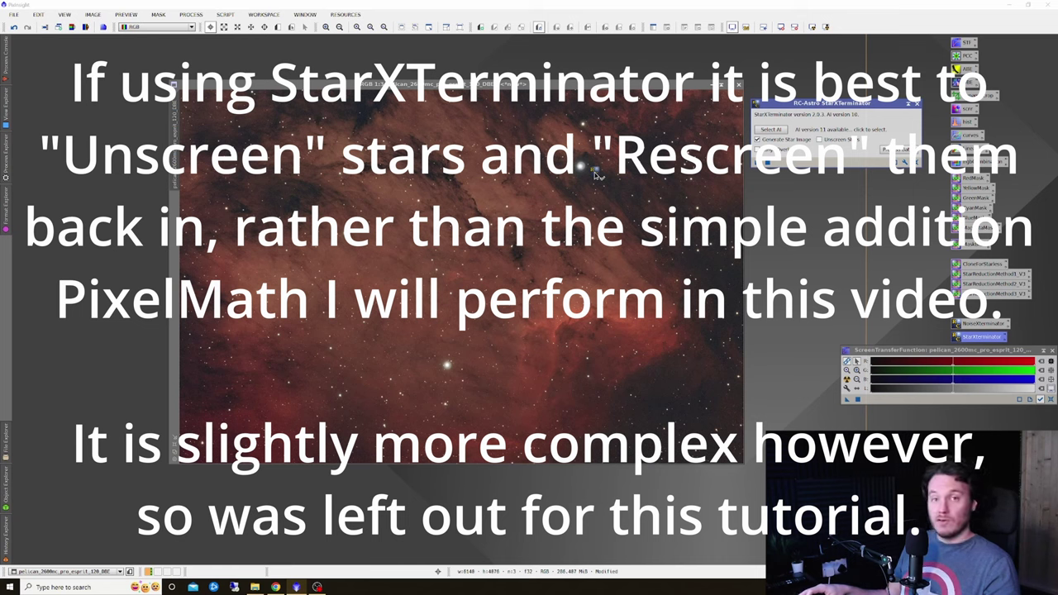
{"action": "left_click_drag", "start_coordinate": [597, 176], "coordinate": [598, 182]}
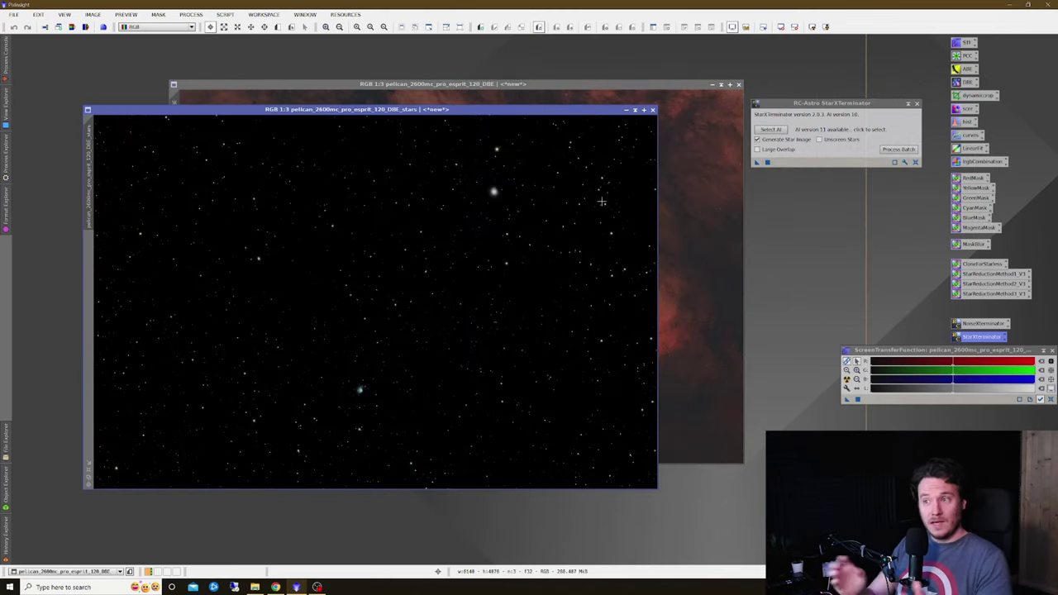
{"action": "left_click", "coordinate": [681, 189]}
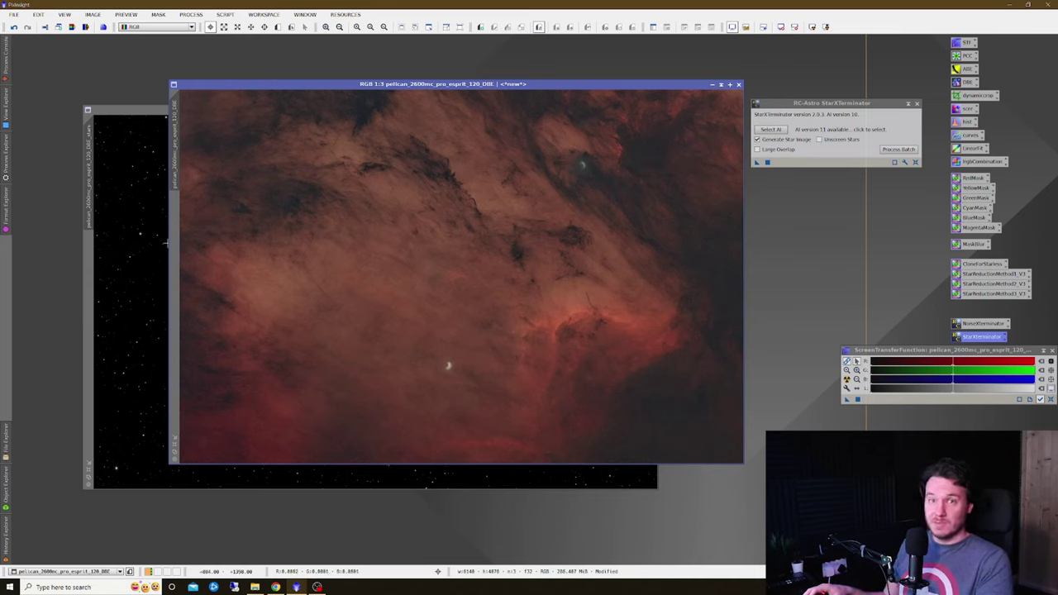
{"action": "left_click", "coordinate": [770, 130]}
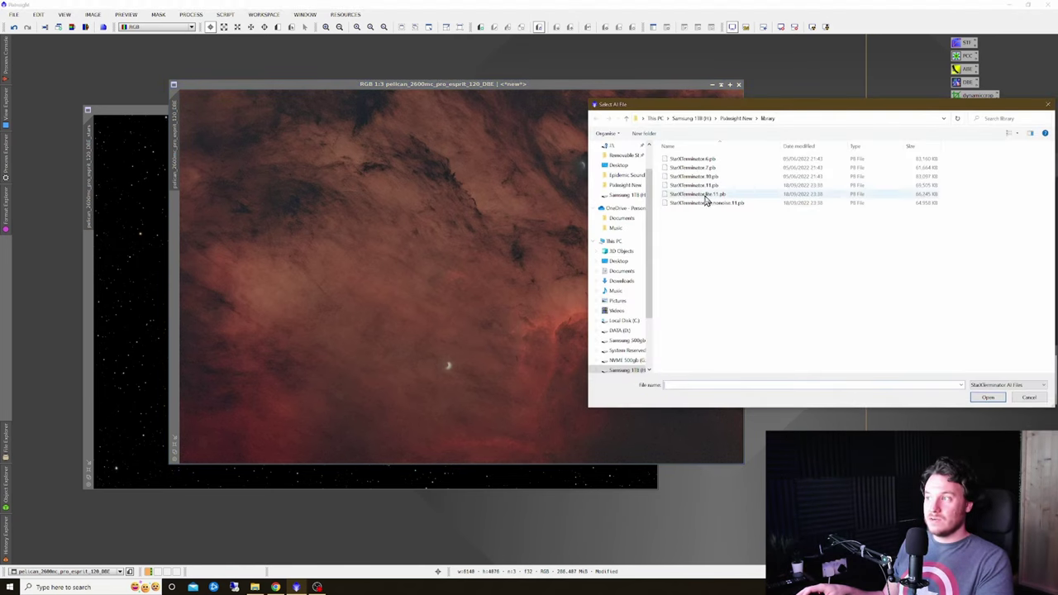
{"action": "left_click_drag", "start_coordinate": [923, 106], "coordinate": [830, 106]}
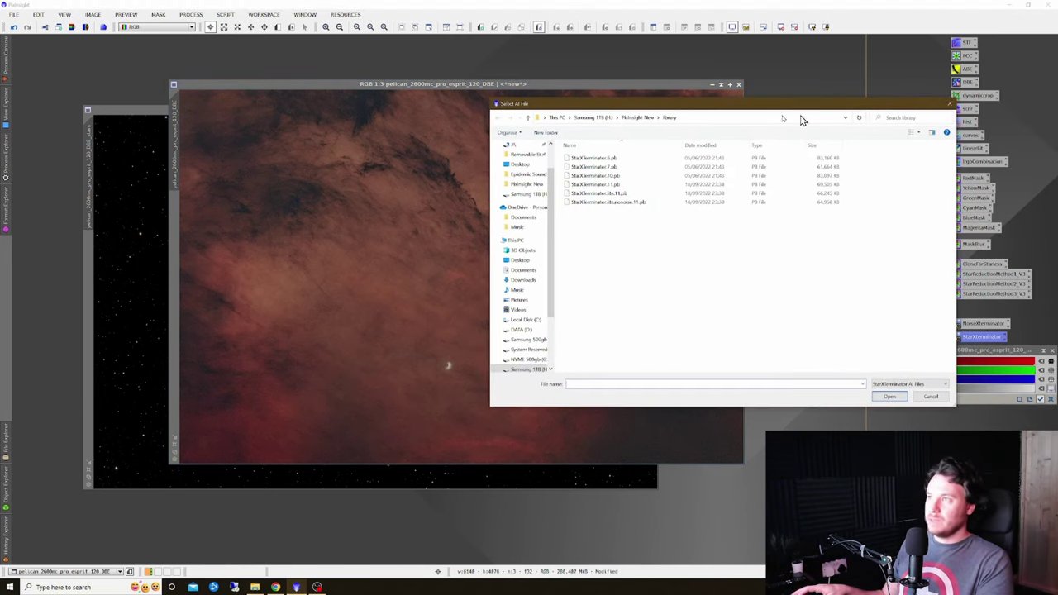
{"action": "left_click", "coordinate": [950, 104]}
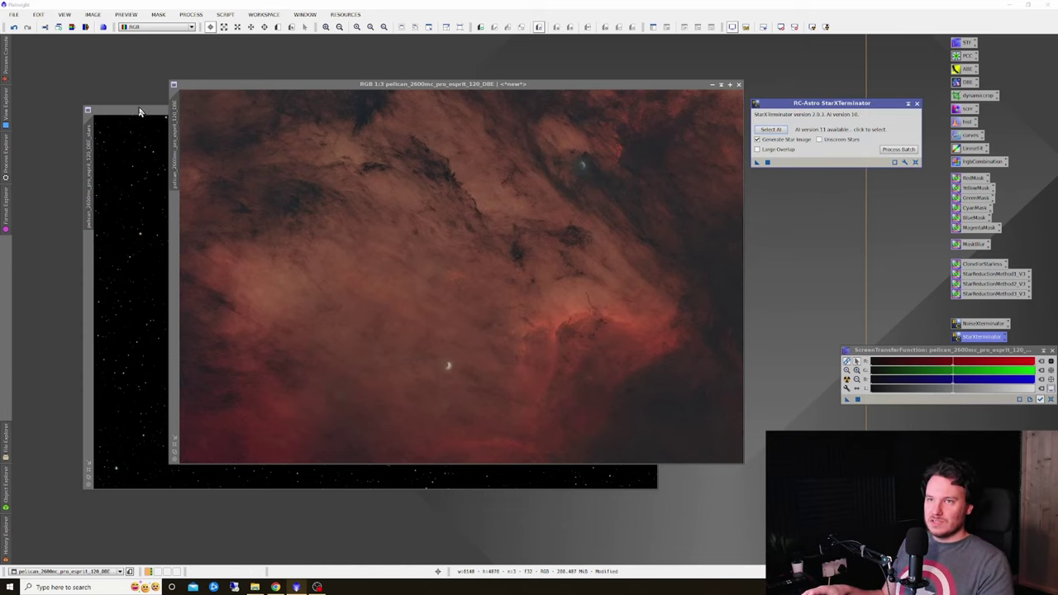
{"action": "mouse_move", "coordinate": [141, 110]}
{"action": "left_mouse_down"}
{"action": "mouse_move", "coordinate": [99, 90]}
{"action": "mouse_move", "coordinate": [122, 110]}
{"action": "left_mouse_up"}
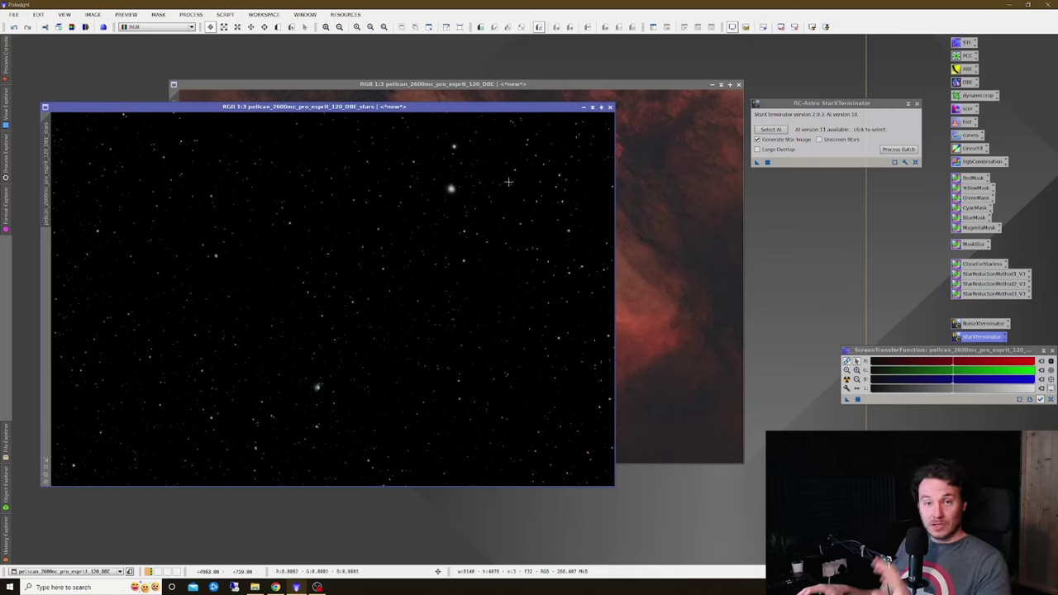
Step: Rename the stars-only image's identifier to 'stars'
{"action": "left_click", "coordinate": [916, 103]}
{"action": "right_click", "coordinate": [312, 231]}
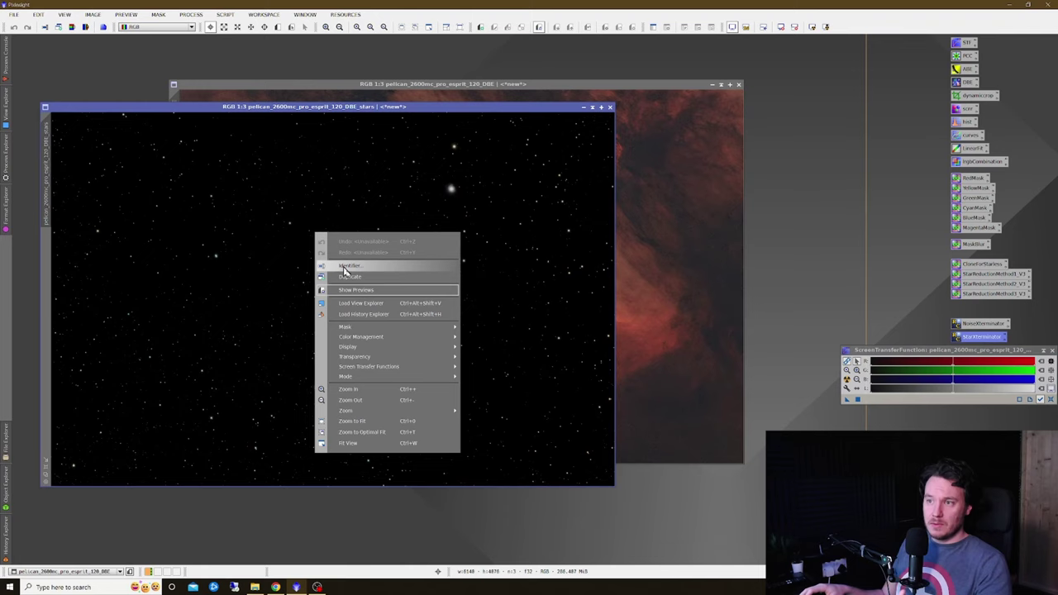
{"action": "left_click", "coordinate": [363, 267]}
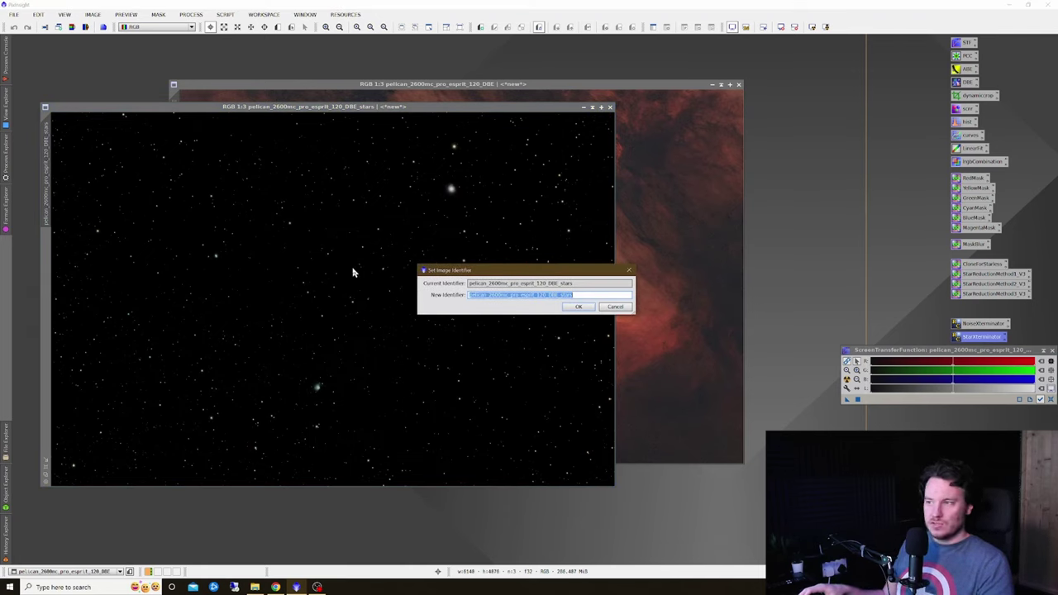
{"action": "type", "text": "s"}
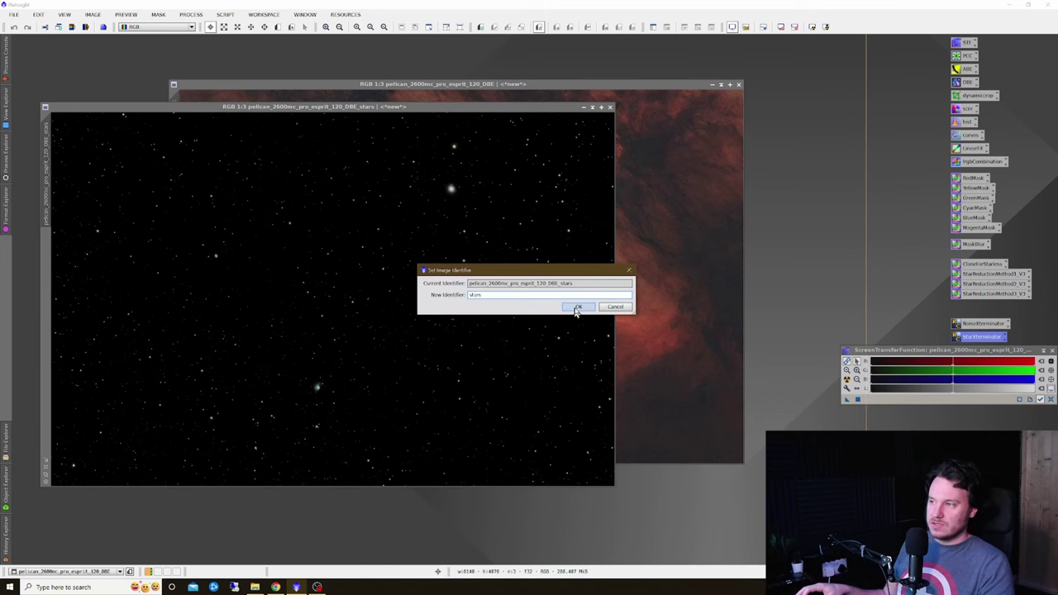
{"action": "left_click", "coordinate": [578, 306]}
Step: Rename the star-free nebula image's identifier to 'starless'
{"action": "left_click", "coordinate": [671, 226]}
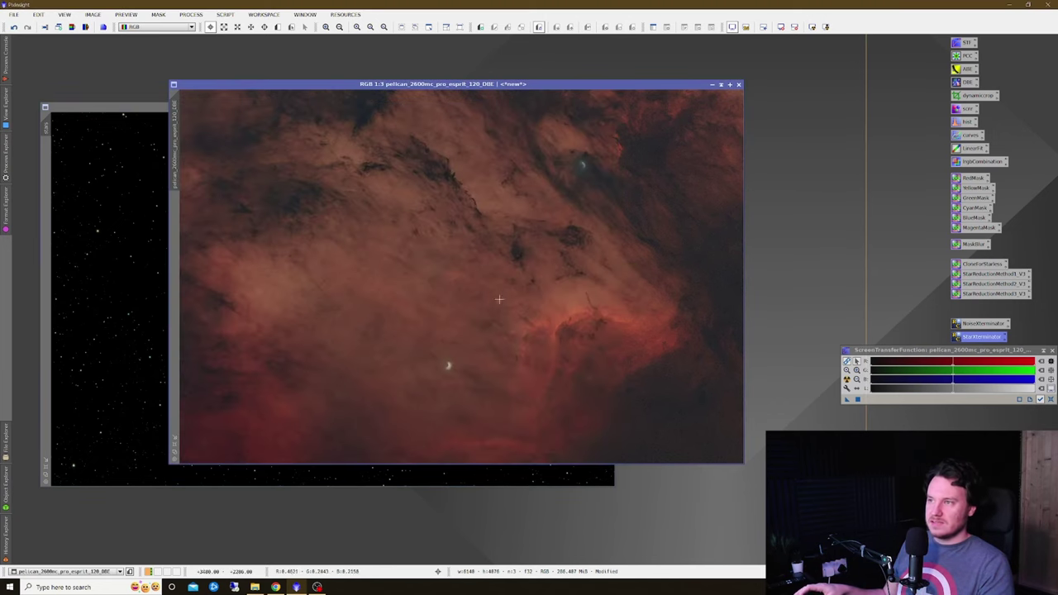
{"action": "right_click", "coordinate": [458, 234]}
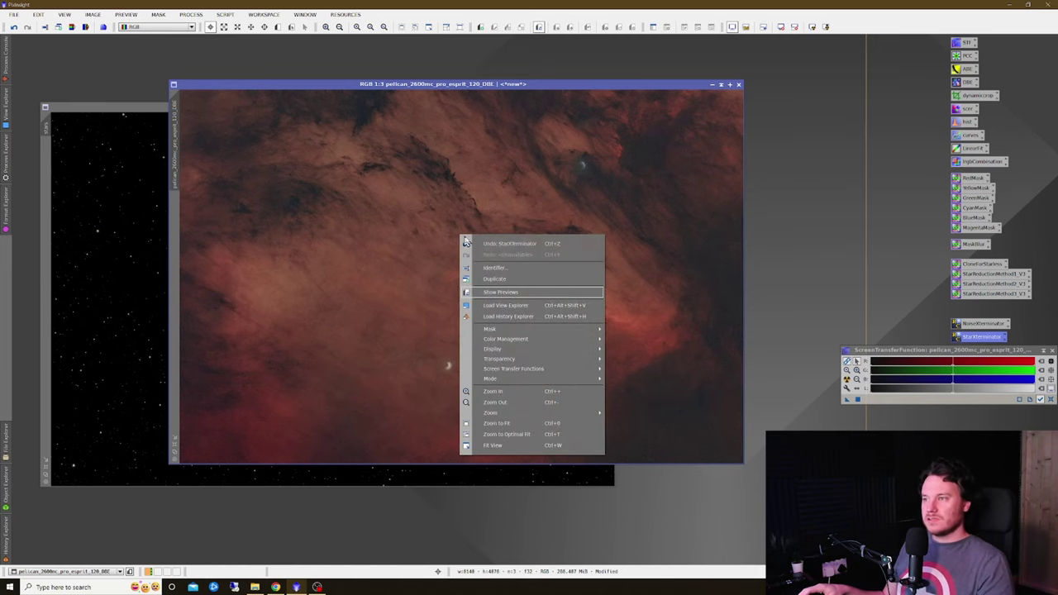
{"action": "left_click", "coordinate": [525, 270]}
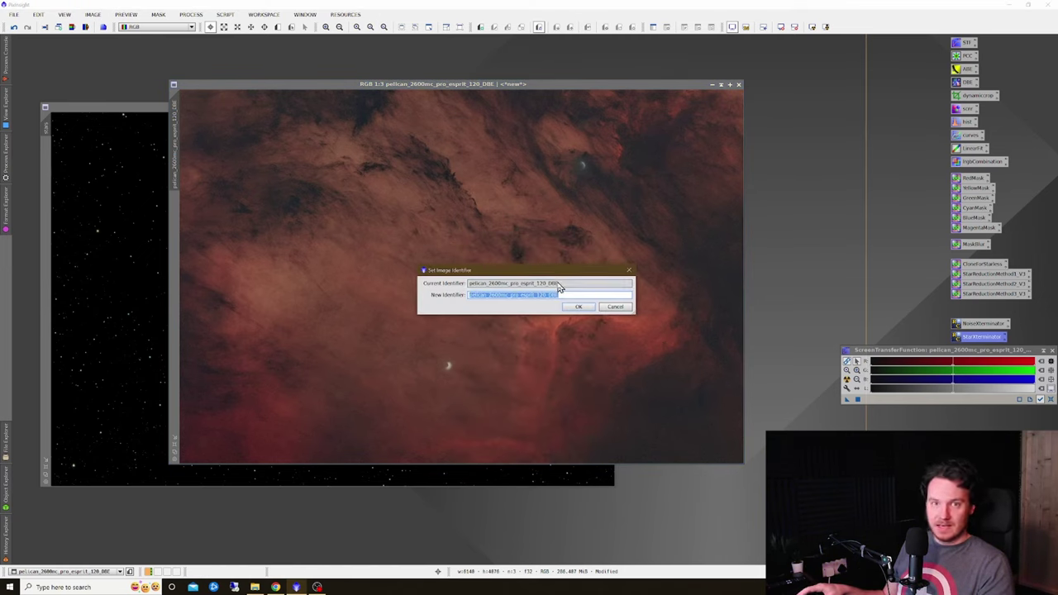
{"action": "type", "text": "starless"}
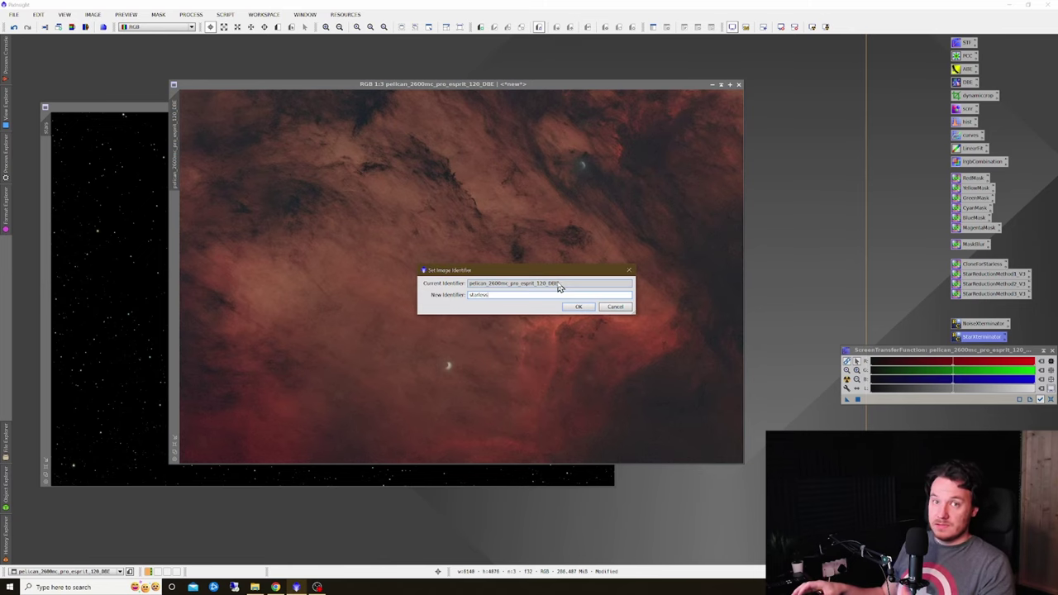
{"action": "left_click", "coordinate": [579, 306]}
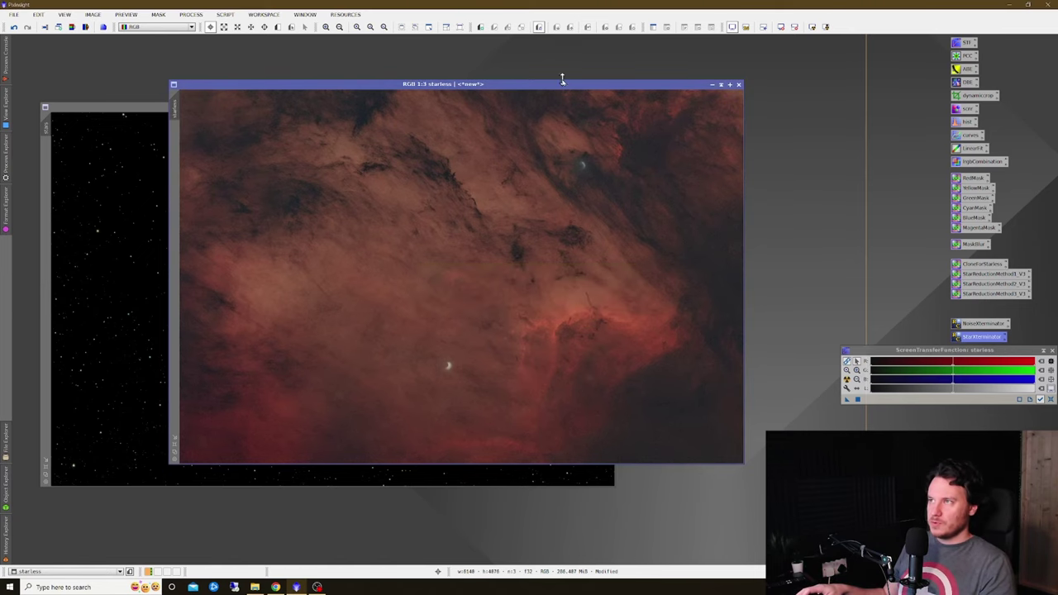
{"action": "left_click_drag", "start_coordinate": [562, 79], "coordinate": [612, 81]}
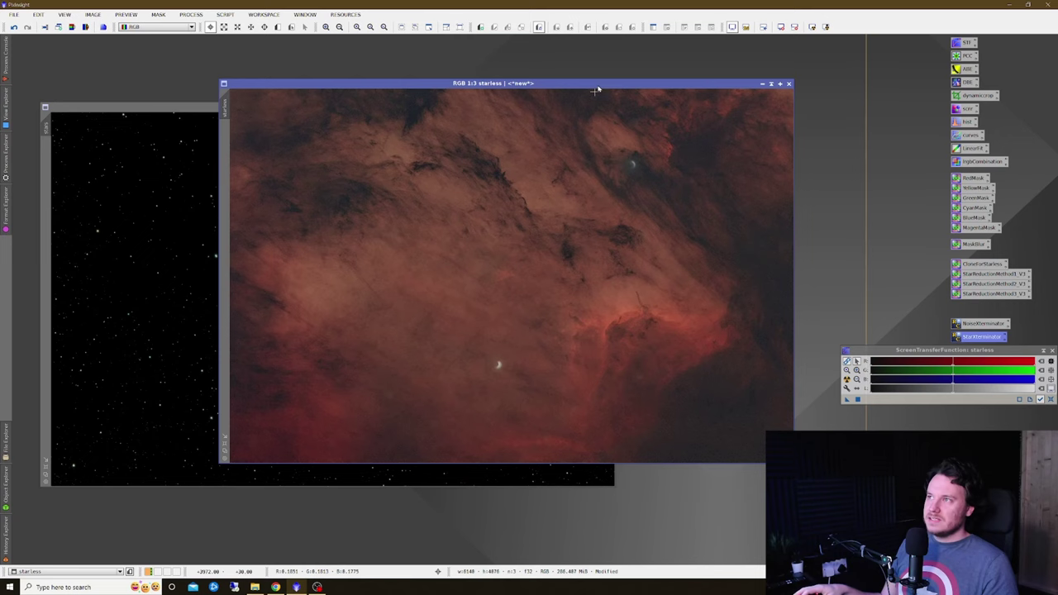
{"action": "left_click_drag", "start_coordinate": [600, 82], "coordinate": [565, 93]}
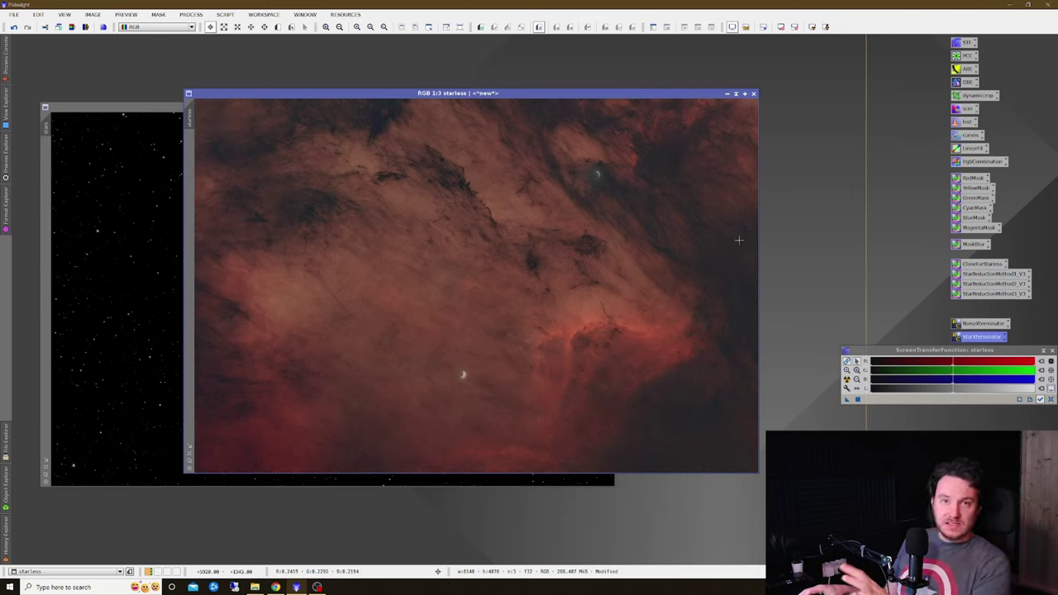
Step: Draw an RGB/K S-curve in CurvesTransformation that lifts midtones and darkens shadows, with live preview
{"action": "double_click", "coordinate": [968, 135]}
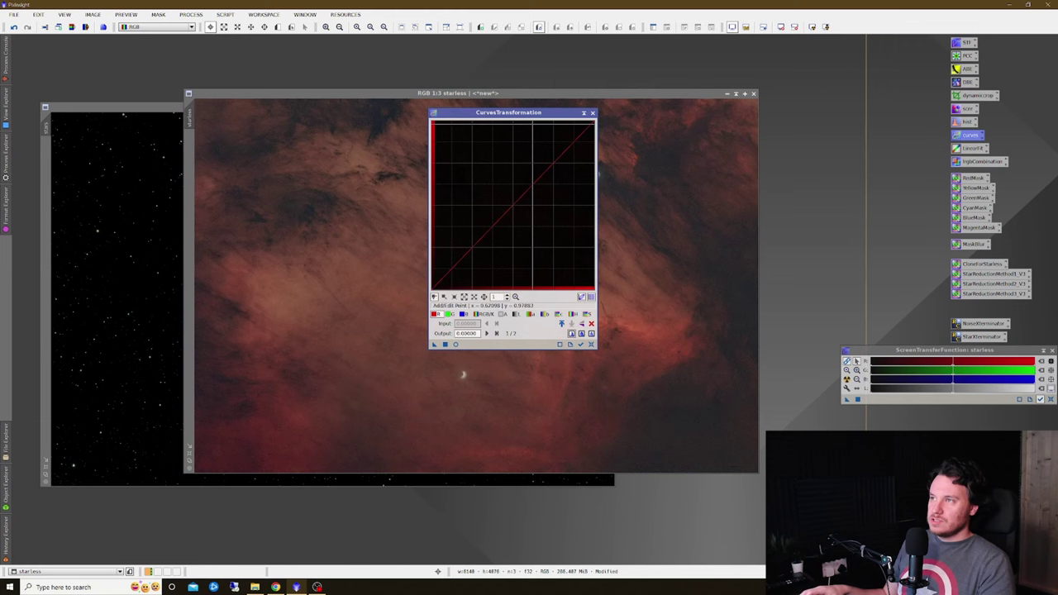
{"action": "left_click_drag", "start_coordinate": [496, 111], "coordinate": [801, 107]}
{"action": "left_click_drag", "start_coordinate": [637, 98], "coordinate": [557, 90]}
{"action": "left_click_drag", "start_coordinate": [819, 109], "coordinate": [764, 93]}
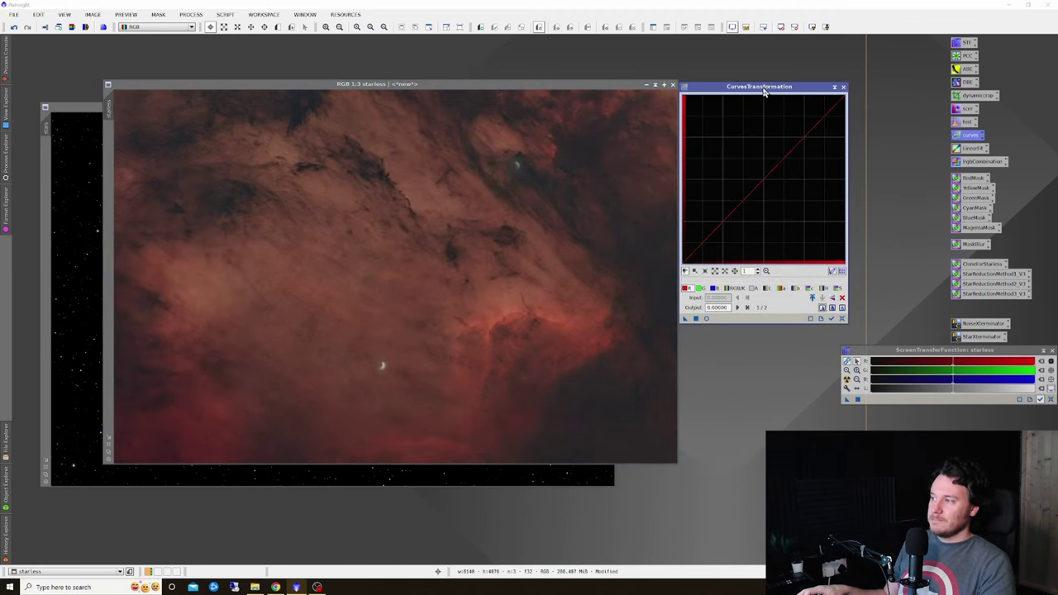
{"action": "left_click", "coordinate": [707, 318]}
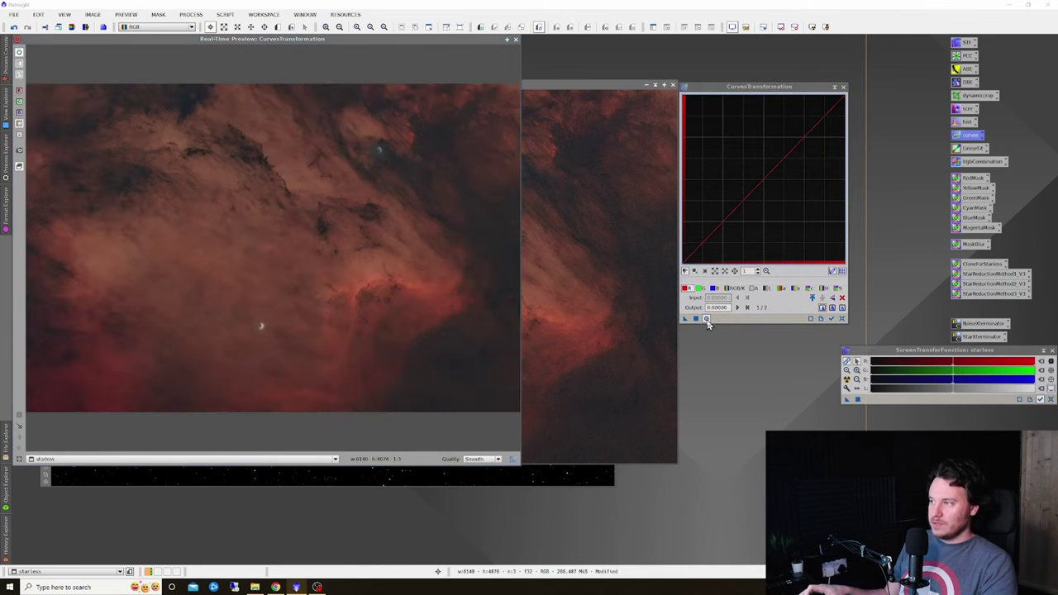
{"action": "left_click", "coordinate": [735, 287]}
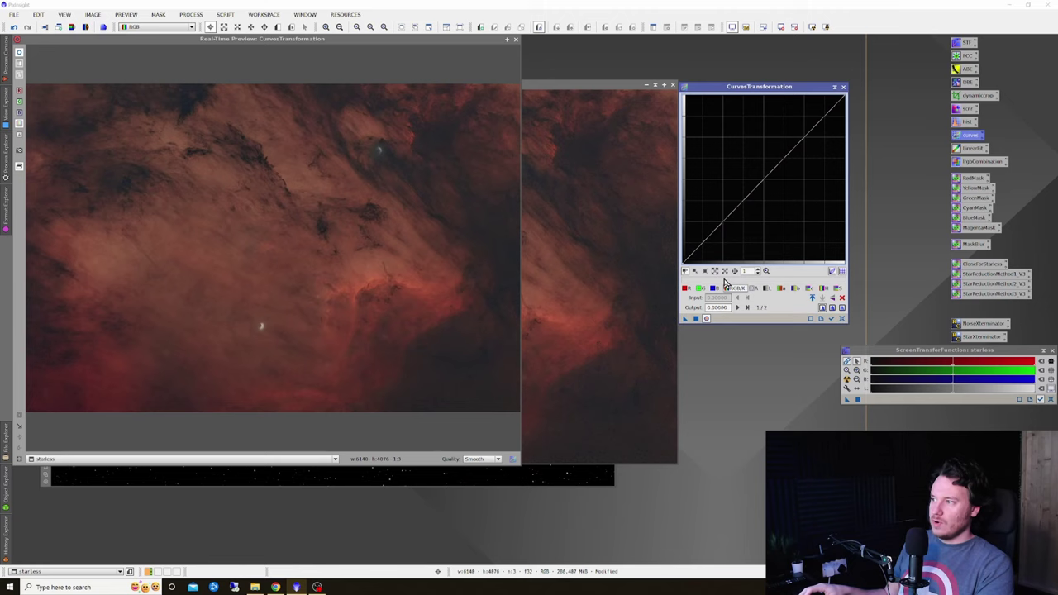
{"action": "left_click_drag", "start_coordinate": [772, 170], "coordinate": [778, 153]}
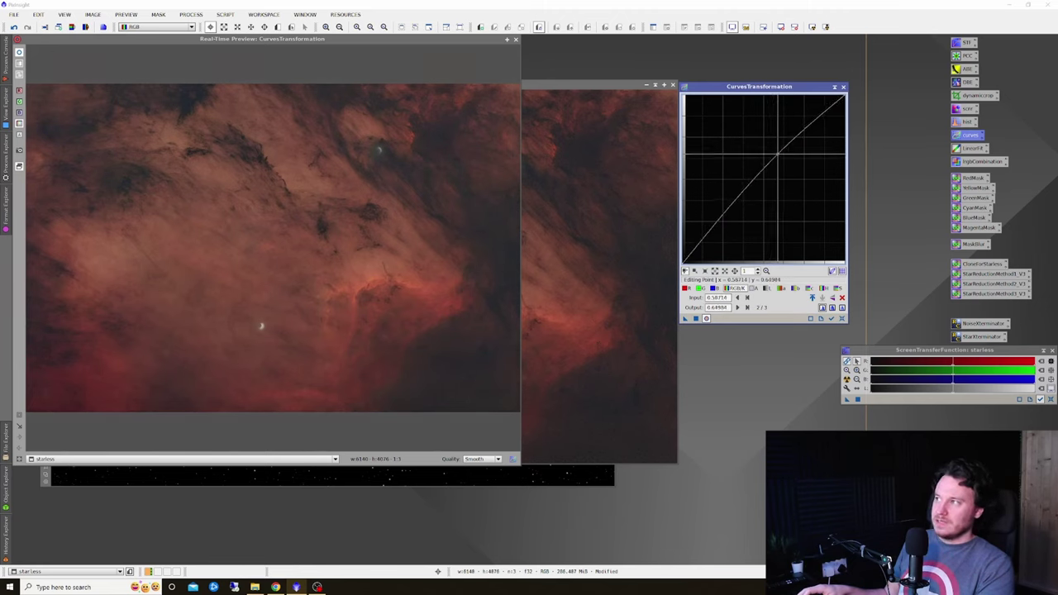
{"action": "mouse_move", "coordinate": [722, 219]}
{"action": "left_mouse_down"}
{"action": "mouse_move", "coordinate": [722, 243]}
{"action": "mouse_move", "coordinate": [719, 234]}
{"action": "left_mouse_up"}
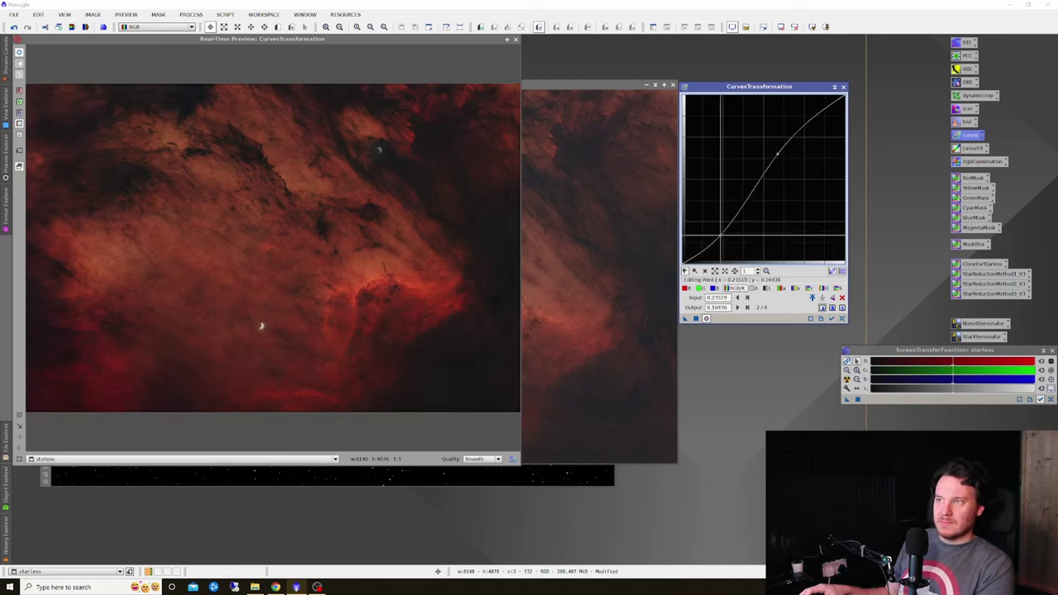
Step: Compare the S-curve preview against the original, then apply it to the starless image
{"action": "left_click", "coordinate": [19, 54]}
{"action": "left_click", "coordinate": [19, 53]}
{"action": "left_click", "coordinate": [19, 54]}
{"action": "left_click", "coordinate": [19, 54]}
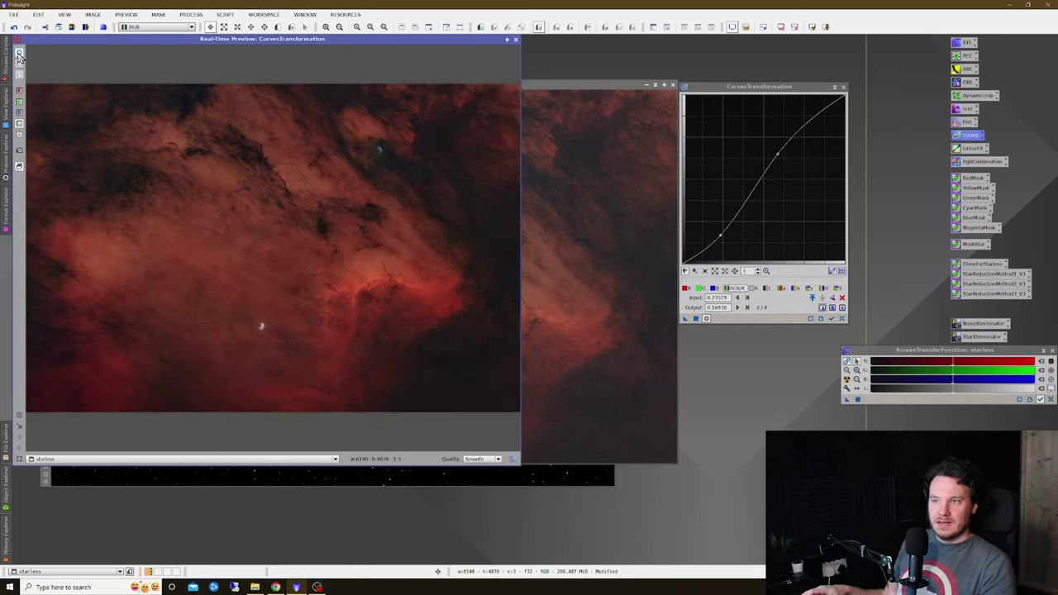
{"action": "left_click", "coordinate": [19, 54]}
{"action": "left_click", "coordinate": [19, 53]}
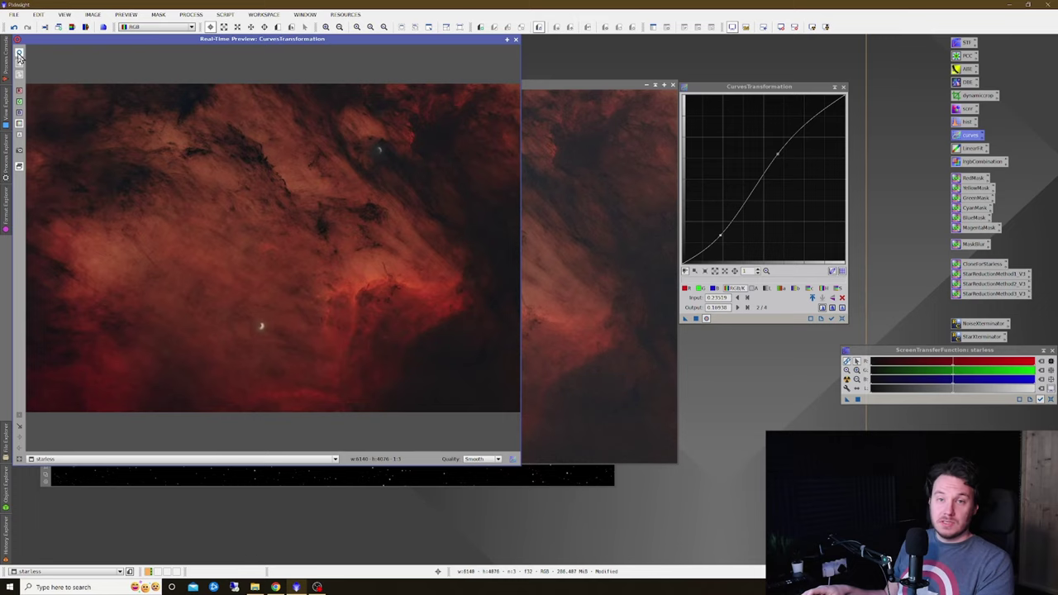
{"action": "left_click", "coordinate": [19, 54]}
{"action": "left_click", "coordinate": [19, 54]}
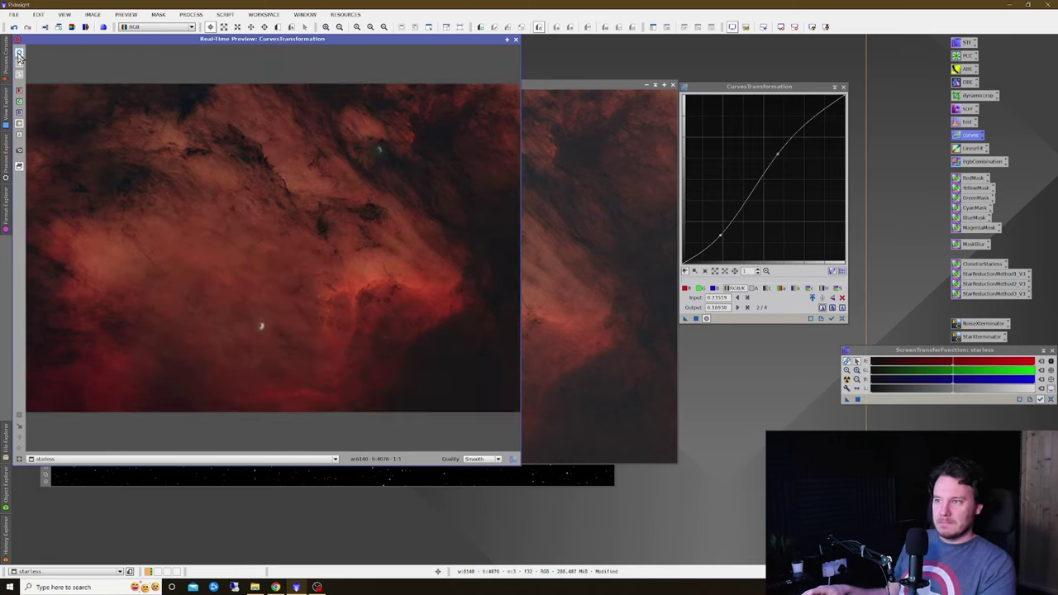
{"action": "left_click", "coordinate": [19, 53]}
{"action": "left_click", "coordinate": [19, 54]}
{"action": "left_click", "coordinate": [19, 54]}
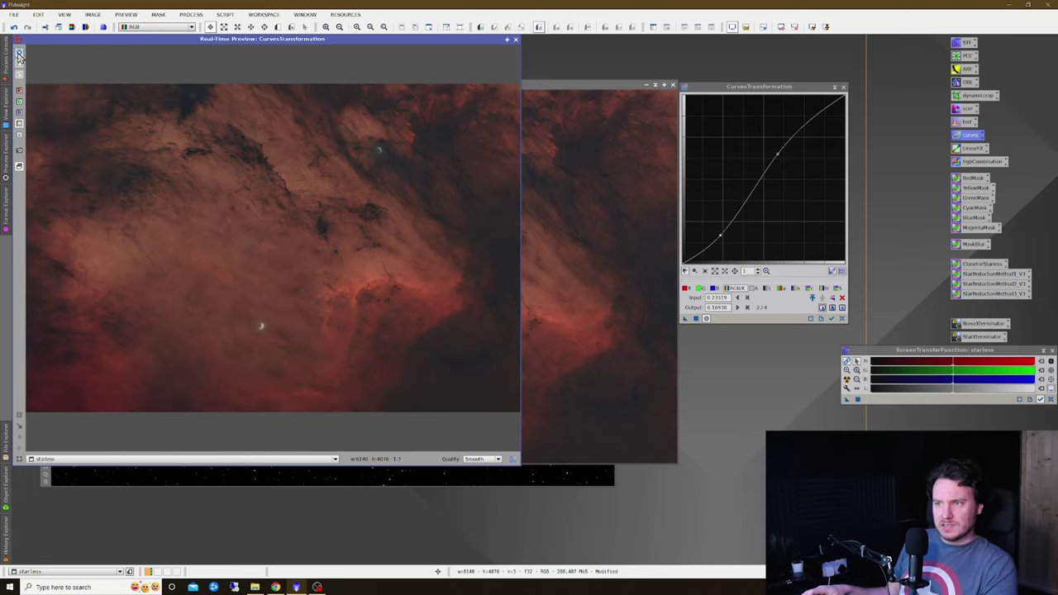
{"action": "left_click", "coordinate": [19, 54]}
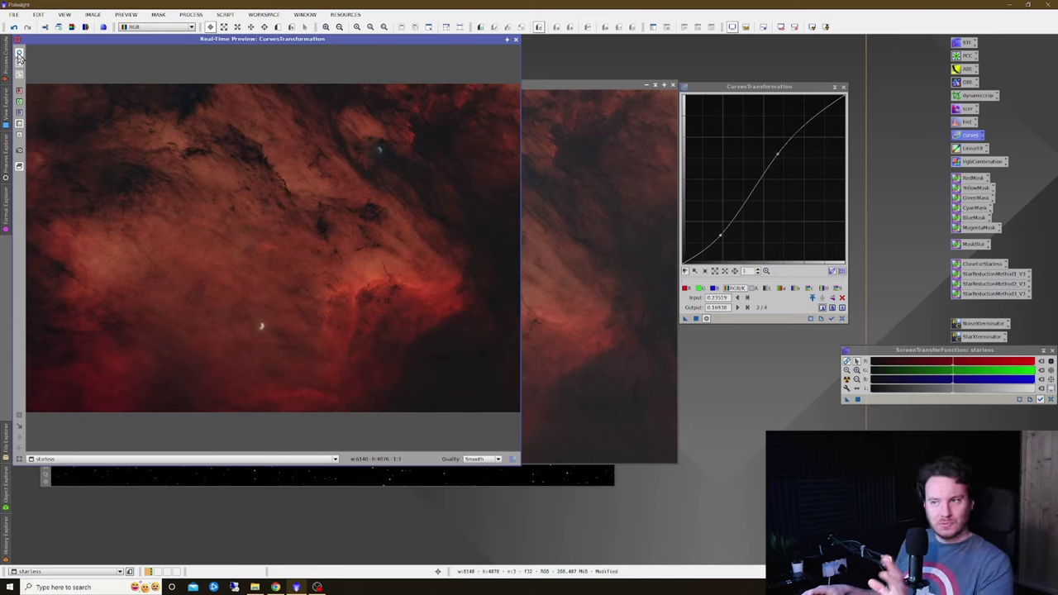
{"action": "left_click", "coordinate": [19, 54]}
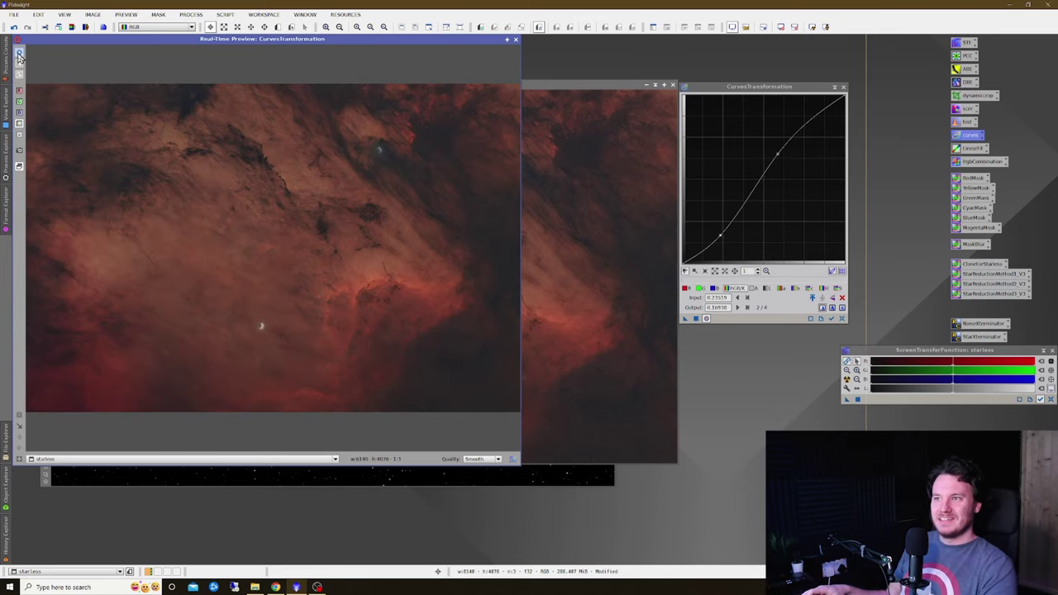
{"action": "left_click", "coordinate": [19, 54]}
{"action": "left_click", "coordinate": [19, 54]}
{"action": "left_click", "coordinate": [19, 53]}
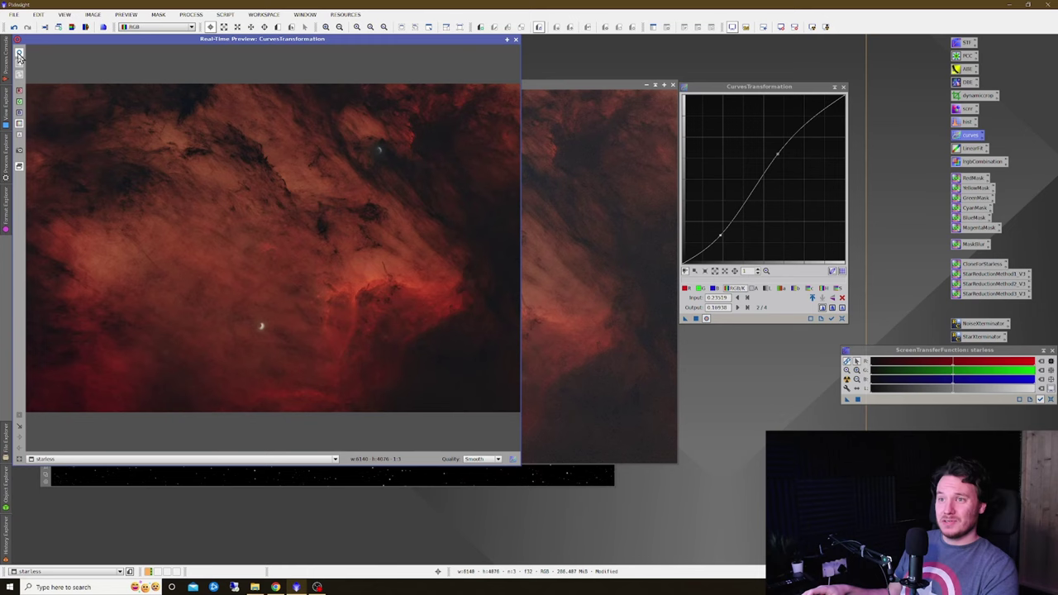
{"action": "left_click", "coordinate": [19, 54]}
{"action": "left_click", "coordinate": [19, 53]}
{"action": "left_click_drag", "start_coordinate": [292, 40], "coordinate": [401, 89]}
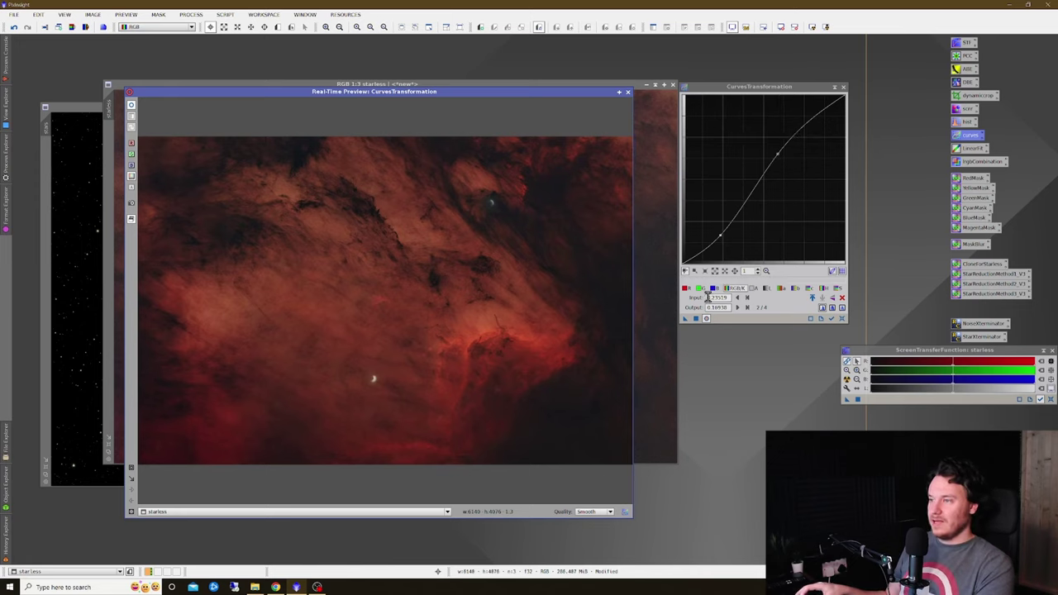
{"action": "left_click", "coordinate": [696, 318]}
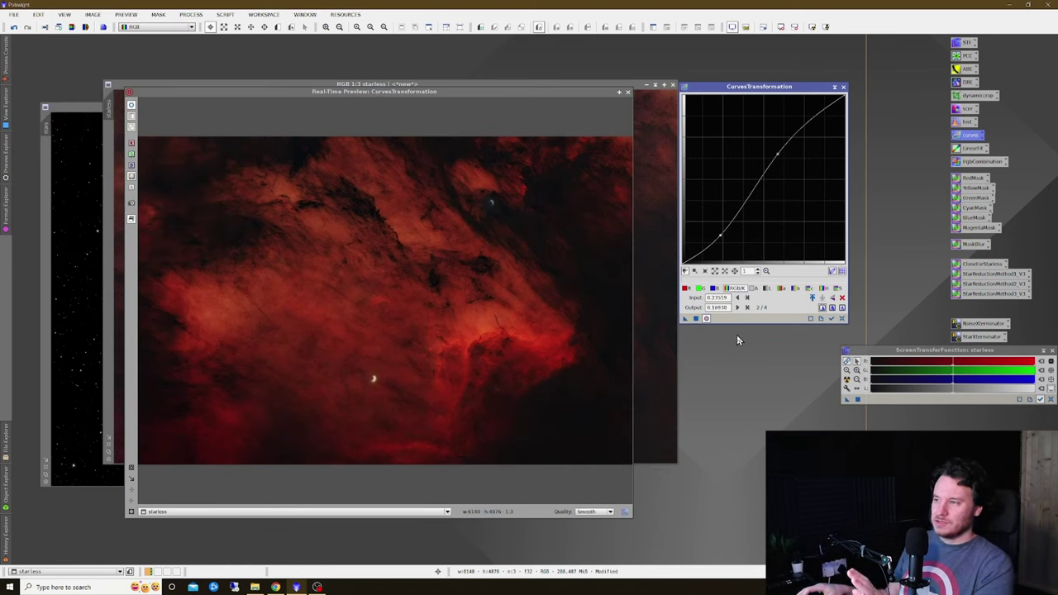
Step: Reset the curve and slightly lift a midpoint on the R channel curve
{"action": "left_click", "coordinate": [843, 321]}
{"action": "left_click", "coordinate": [843, 320]}
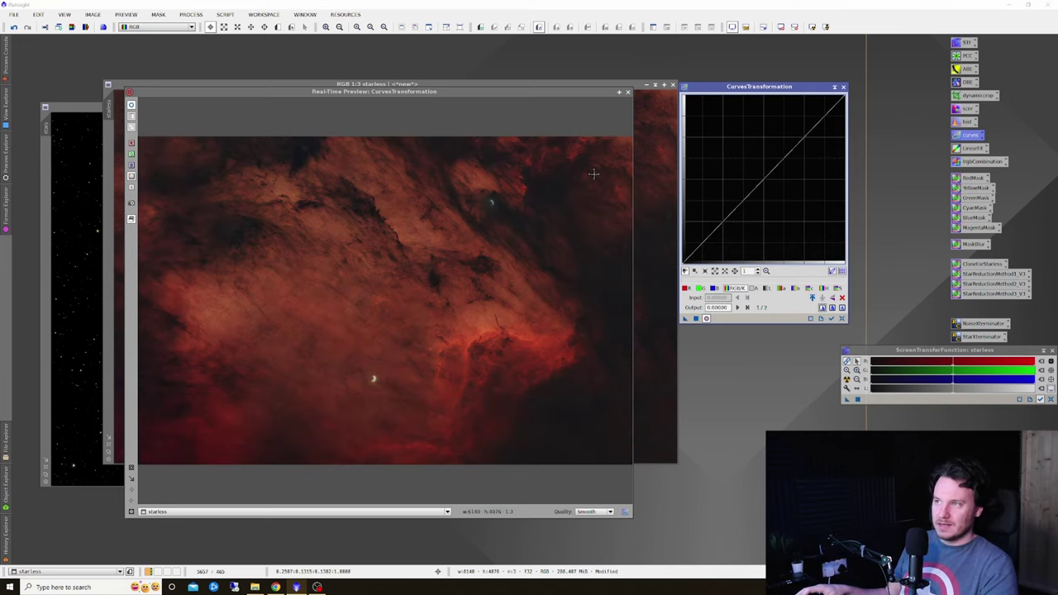
{"action": "left_click", "coordinate": [627, 92]}
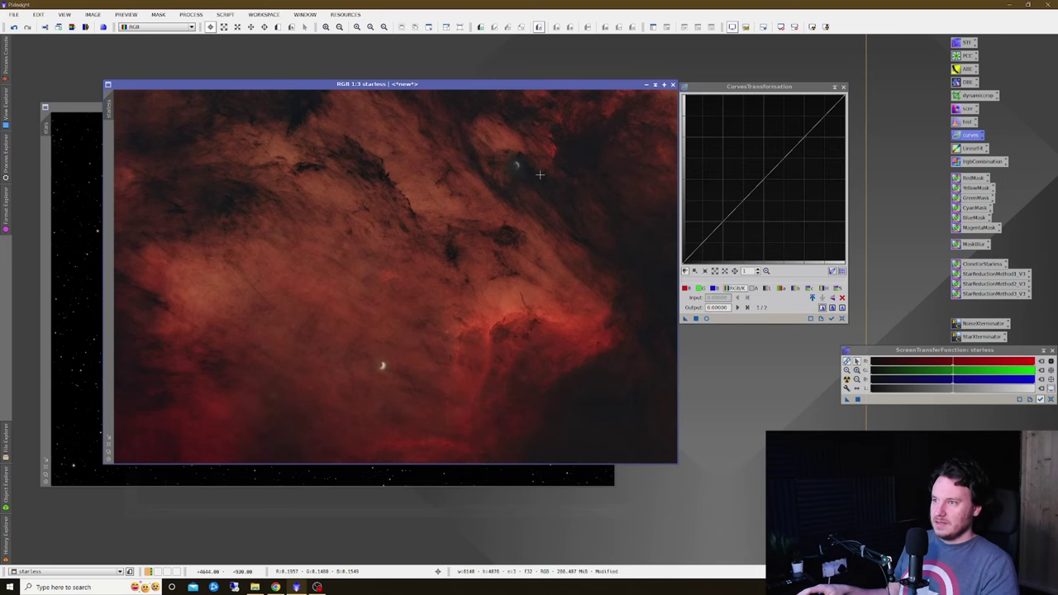
{"action": "left_click", "coordinate": [685, 287]}
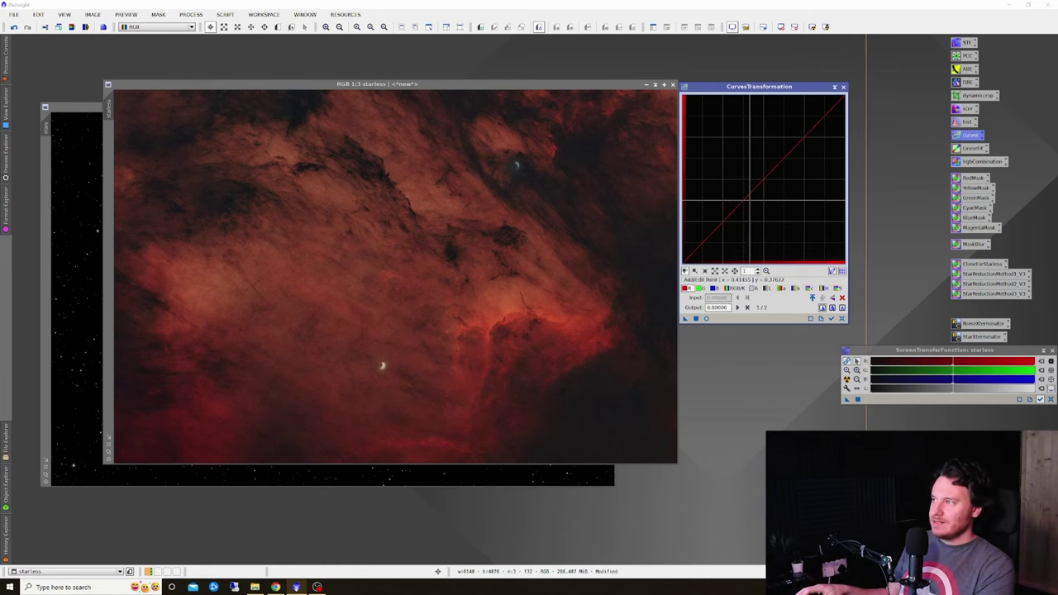
{"action": "left_click", "coordinate": [705, 318]}
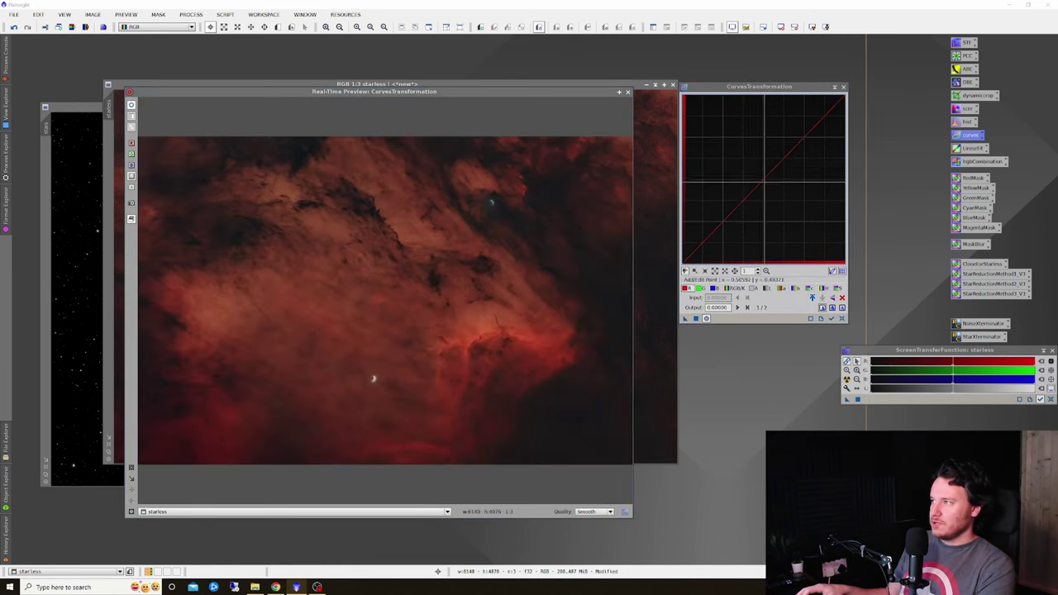
{"action": "left_click", "coordinate": [763, 173]}
{"action": "left_click_drag", "start_coordinate": [764, 172], "coordinate": [763, 170]}
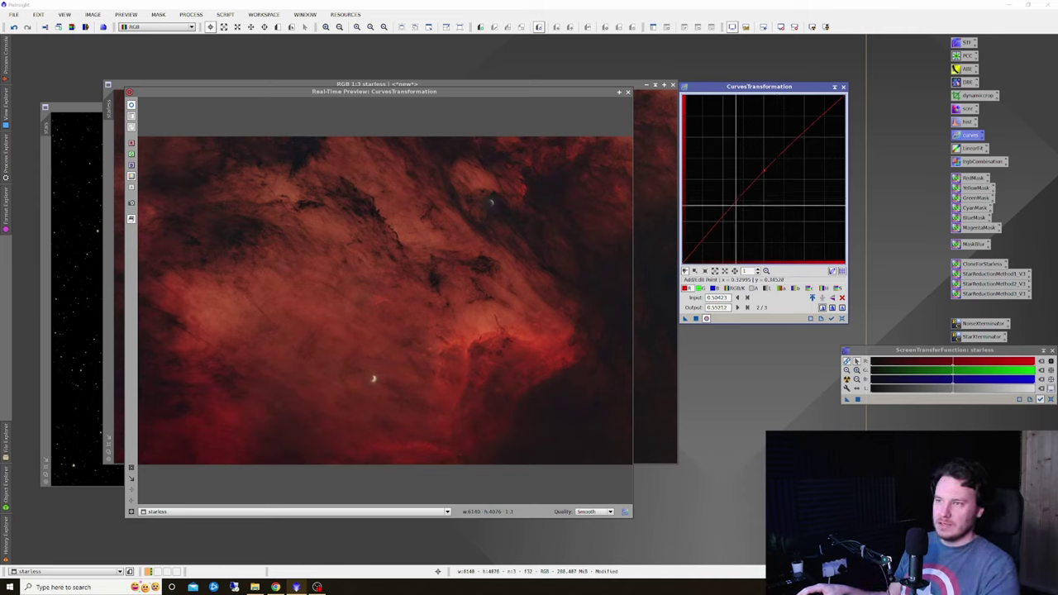
Step: Compare the red boost with the original, apply it to starless, and reset the curve
{"action": "left_click", "coordinate": [130, 105]}
{"action": "left_click", "coordinate": [130, 107]}
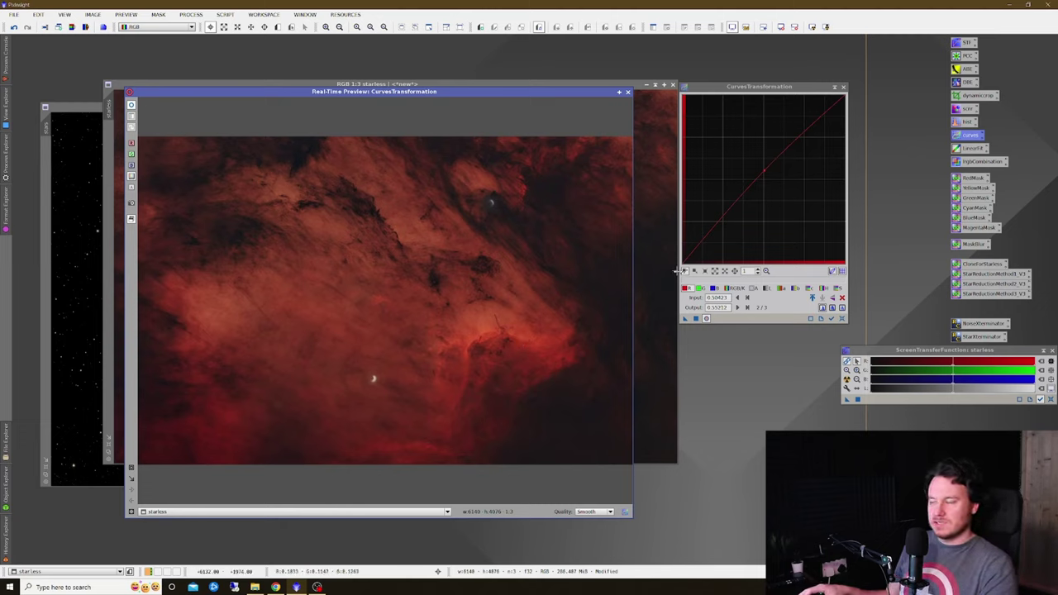
{"action": "left_click", "coordinate": [695, 319]}
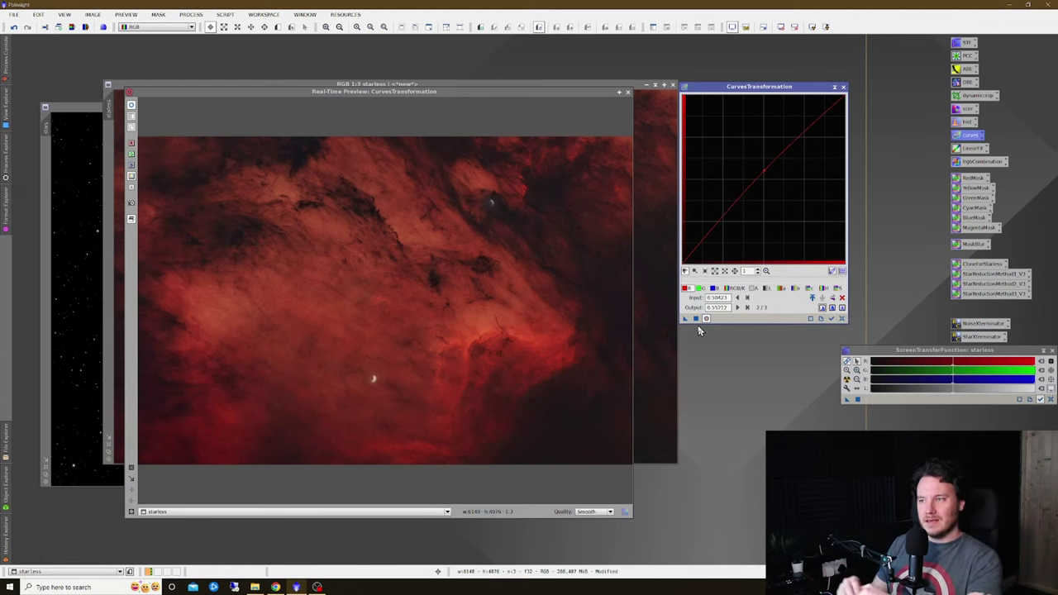
{"action": "left_click", "coordinate": [841, 318]}
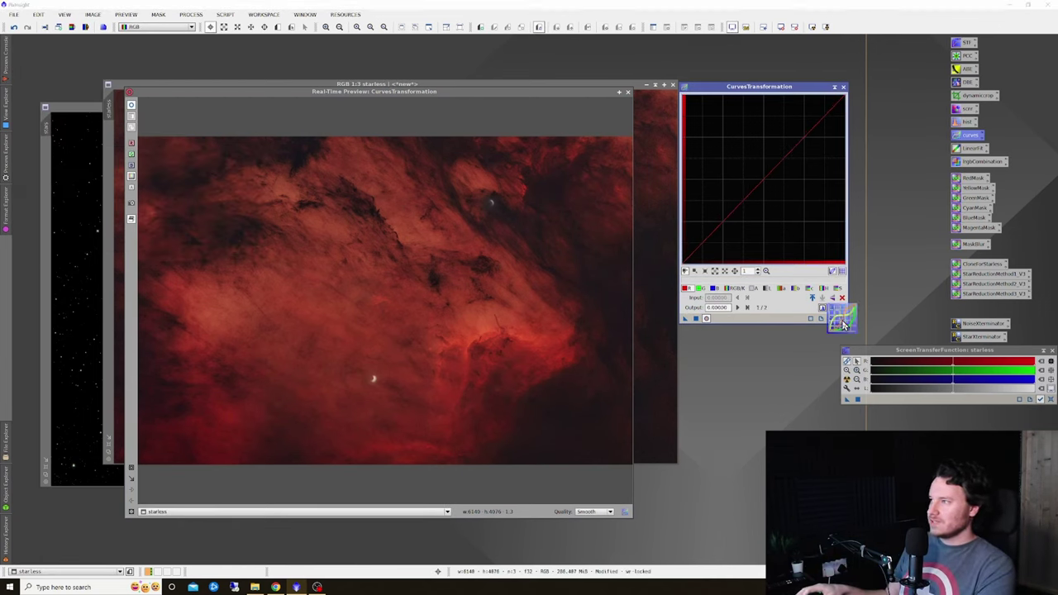
{"action": "left_click", "coordinate": [627, 92]}
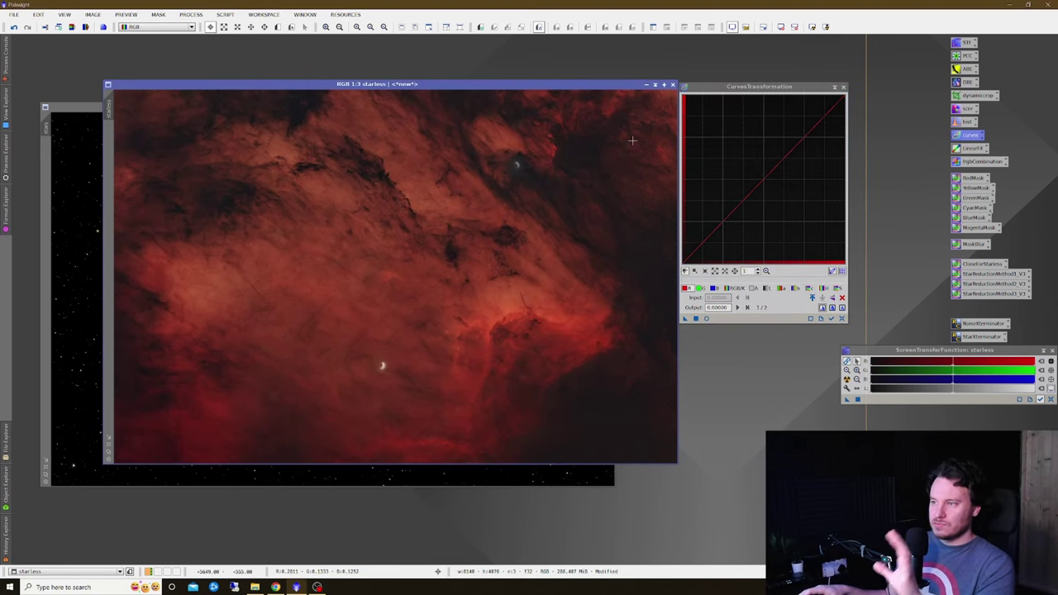
Step: Drag the CloneForStarless process icon onto the starless image to create a 'Starless' copy
{"action": "left_click", "coordinate": [842, 88]}
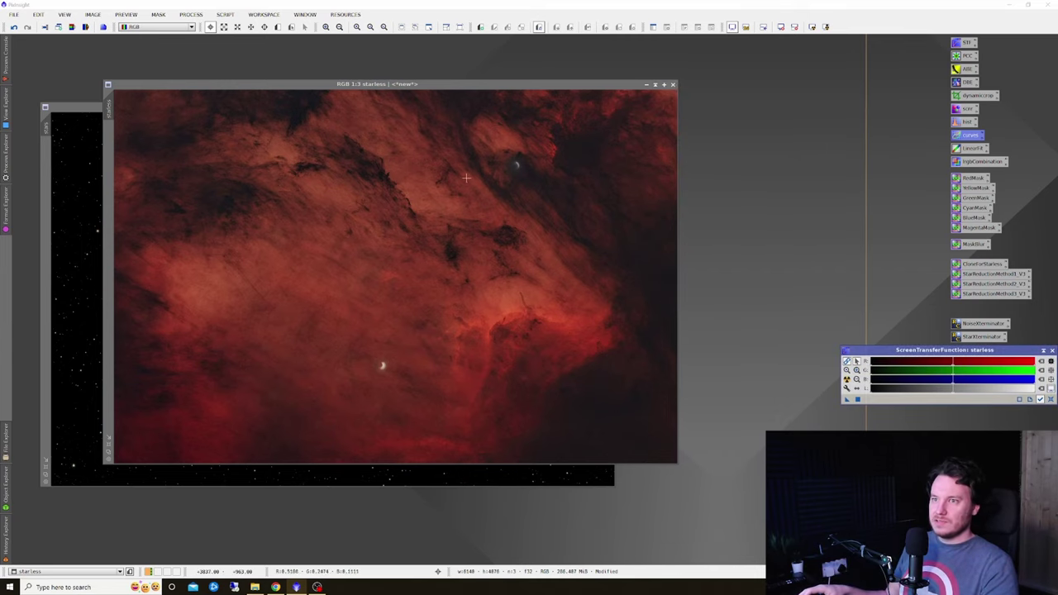
{"action": "left_click_drag", "start_coordinate": [463, 89], "coordinate": [523, 73]}
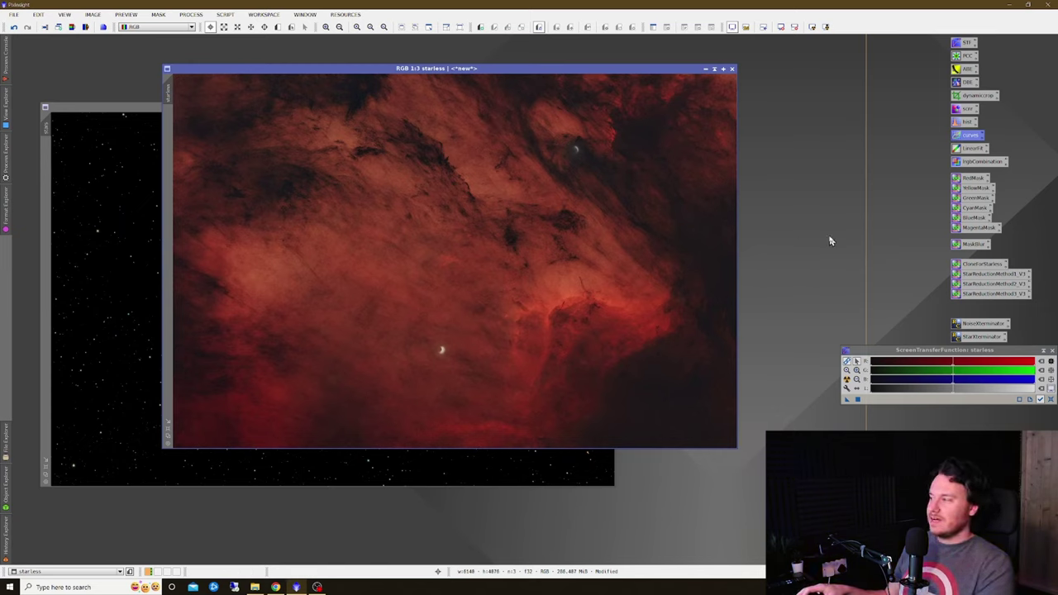
{"action": "left_click", "coordinate": [982, 266]}
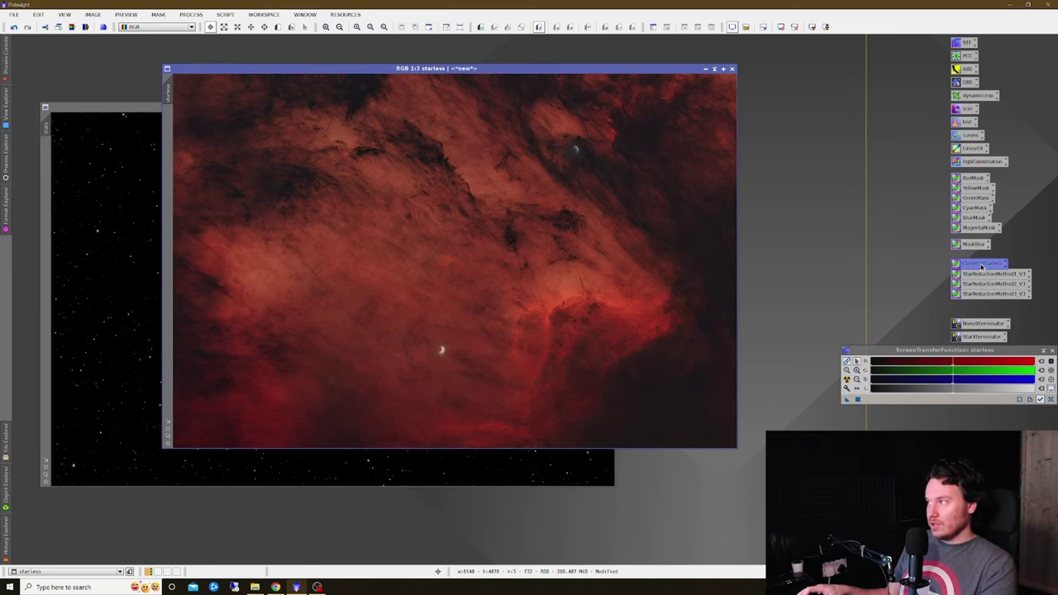
{"action": "left_click_drag", "start_coordinate": [981, 266], "coordinate": [624, 216]}
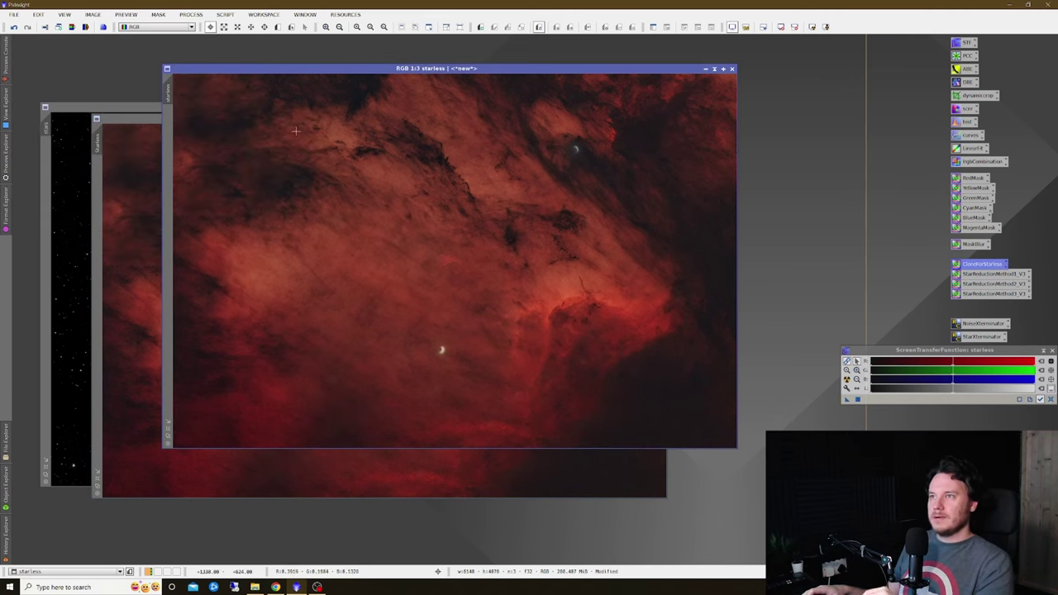
{"action": "left_click_drag", "start_coordinate": [441, 70], "coordinate": [388, 159]}
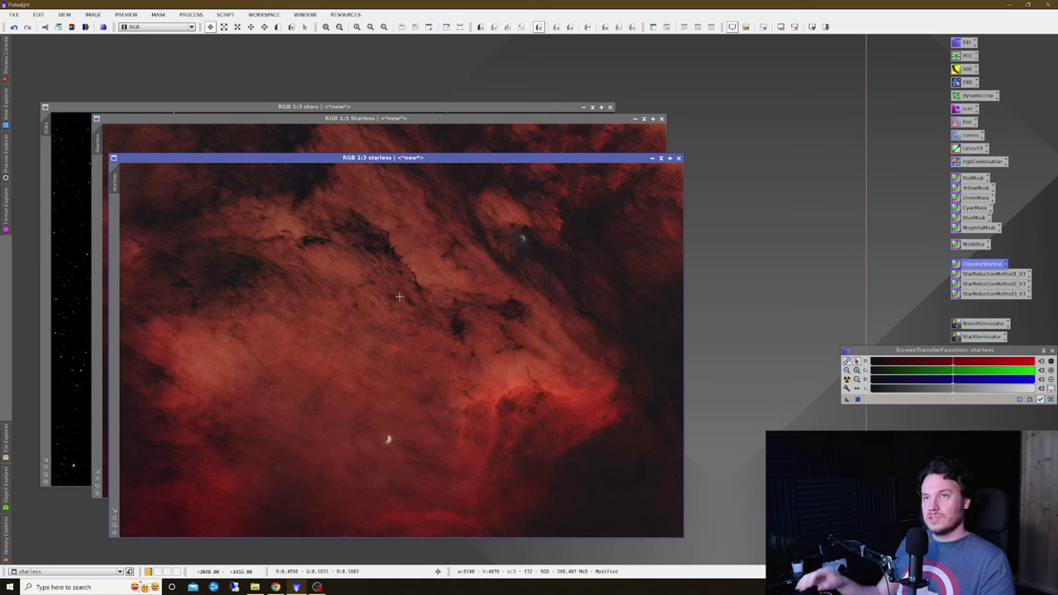
Step: Run PixelMath 'starless+stars' with Create new image to produce the recombined Image11
{"action": "left_click", "coordinate": [191, 15]}
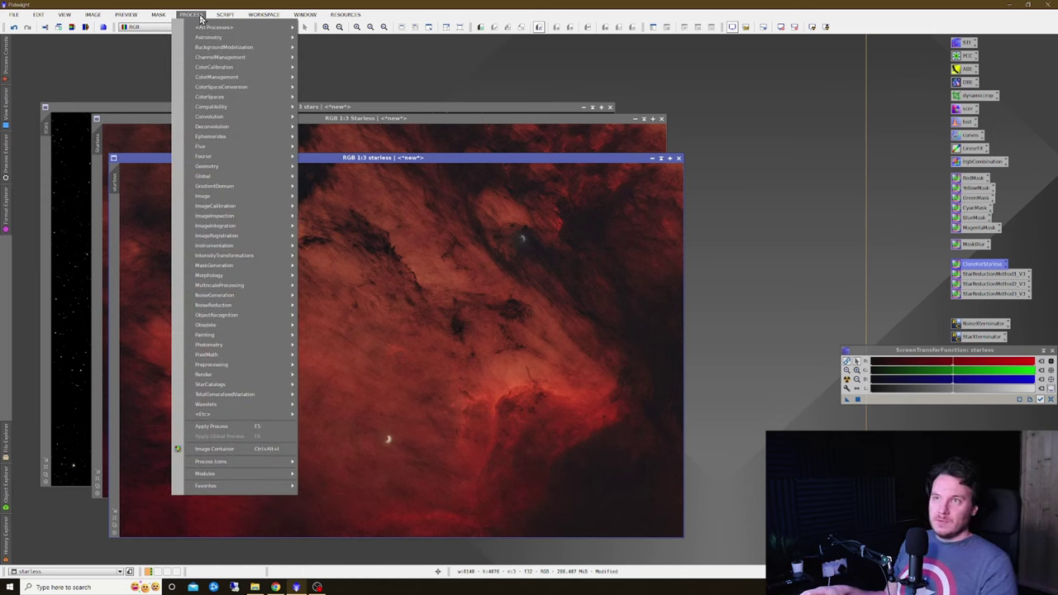
{"action": "mouse_move", "coordinate": [269, 353]}
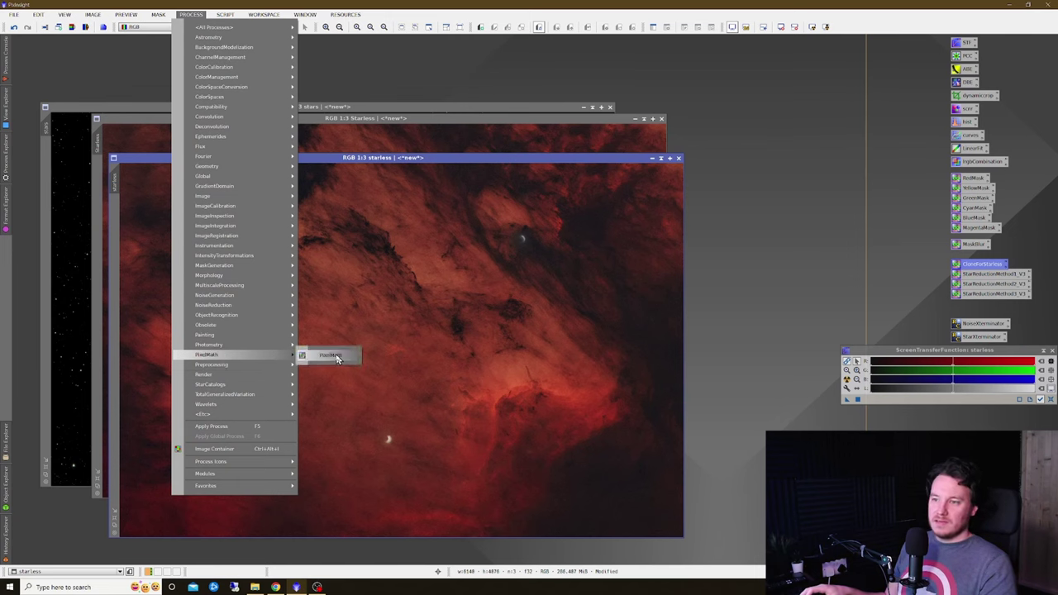
{"action": "left_click", "coordinate": [336, 357]}
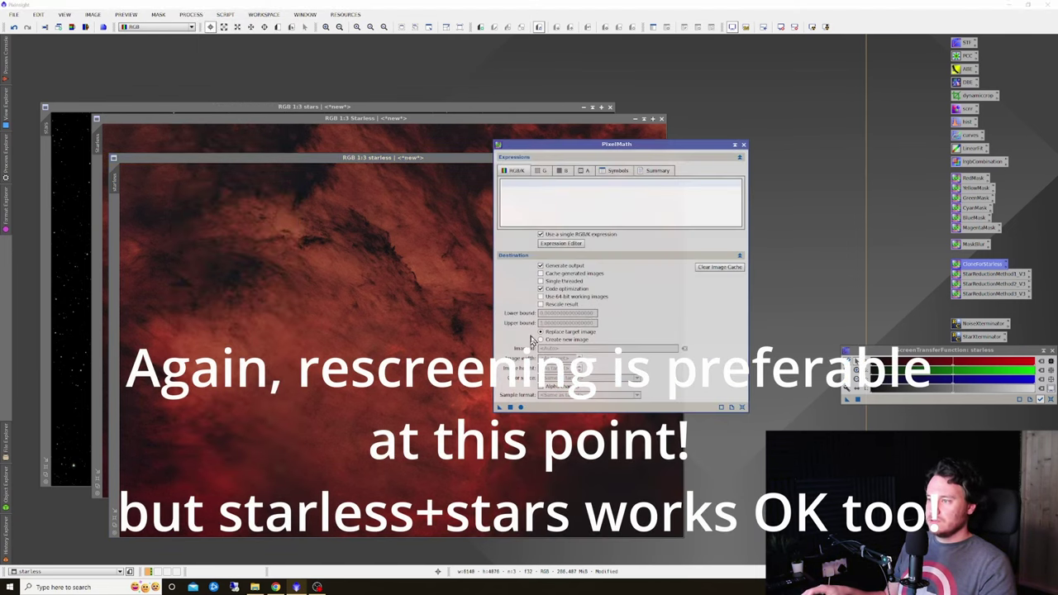
{"action": "left_click", "coordinate": [539, 340]}
{"action": "left_click", "coordinate": [563, 205]}
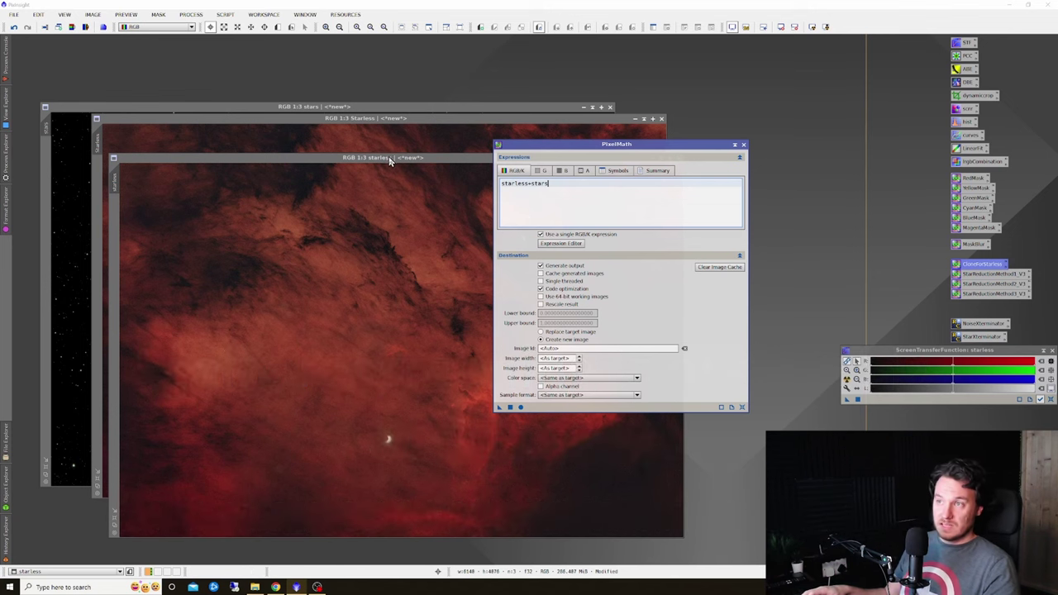
{"action": "left_click_drag", "start_coordinate": [388, 157], "coordinate": [336, 165]}
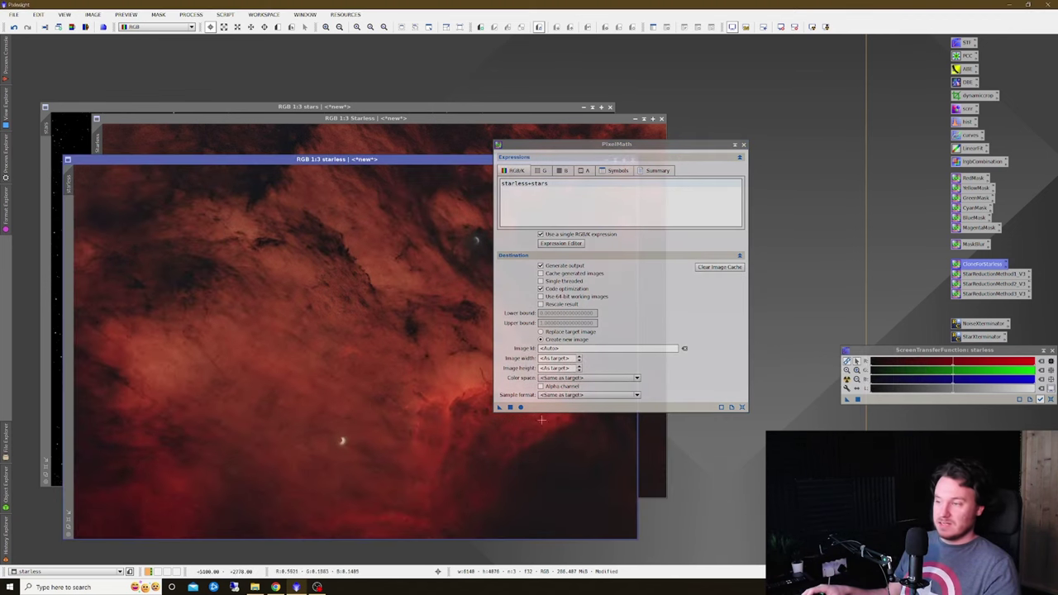
{"action": "left_click", "coordinate": [511, 406]}
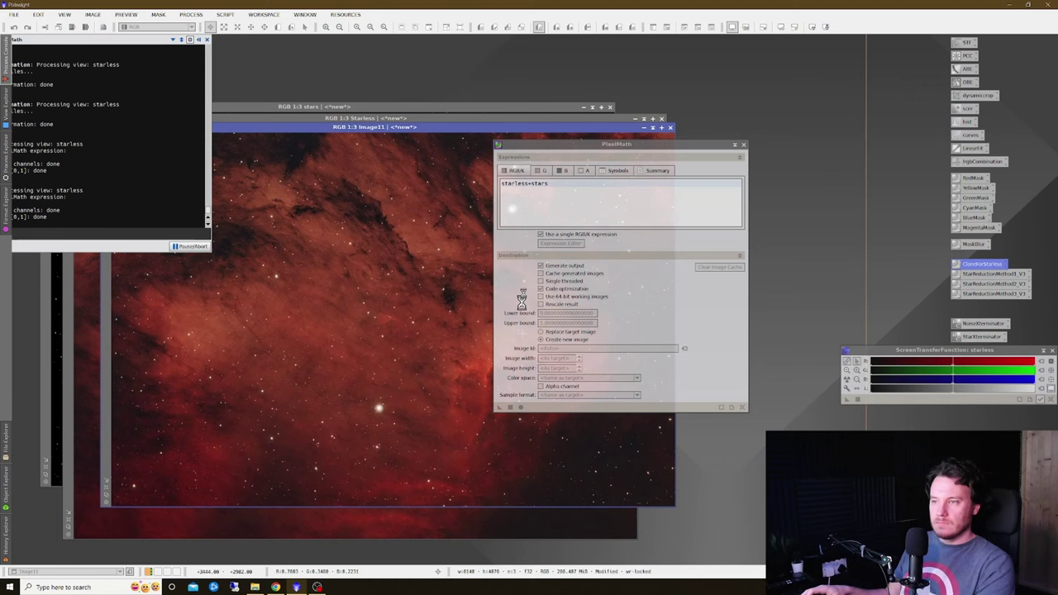
Step: Close PixelMath, arrange Starless beside Image11, bring Image11 forward, and select StarReductionMethod1_V3
{"action": "left_click", "coordinate": [743, 145]}
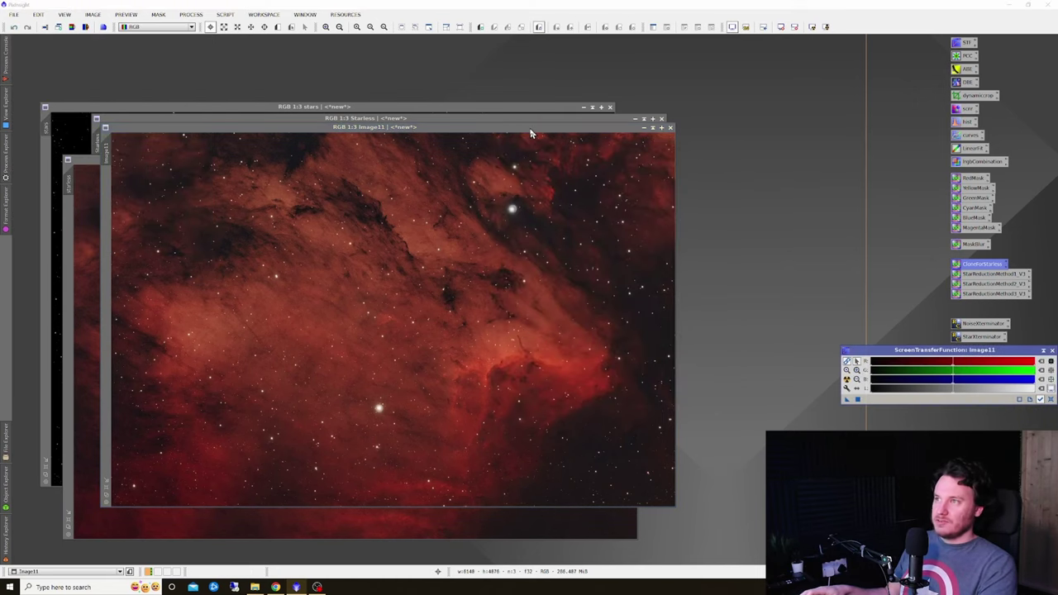
{"action": "left_click_drag", "start_coordinate": [530, 128], "coordinate": [533, 145]}
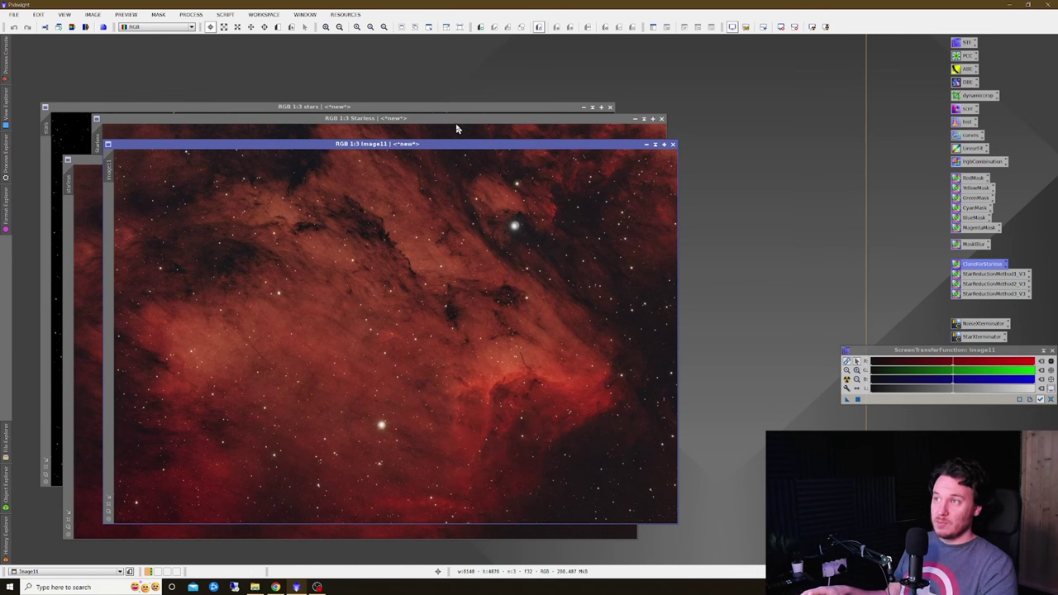
{"action": "left_click_drag", "start_coordinate": [456, 124], "coordinate": [637, 92]}
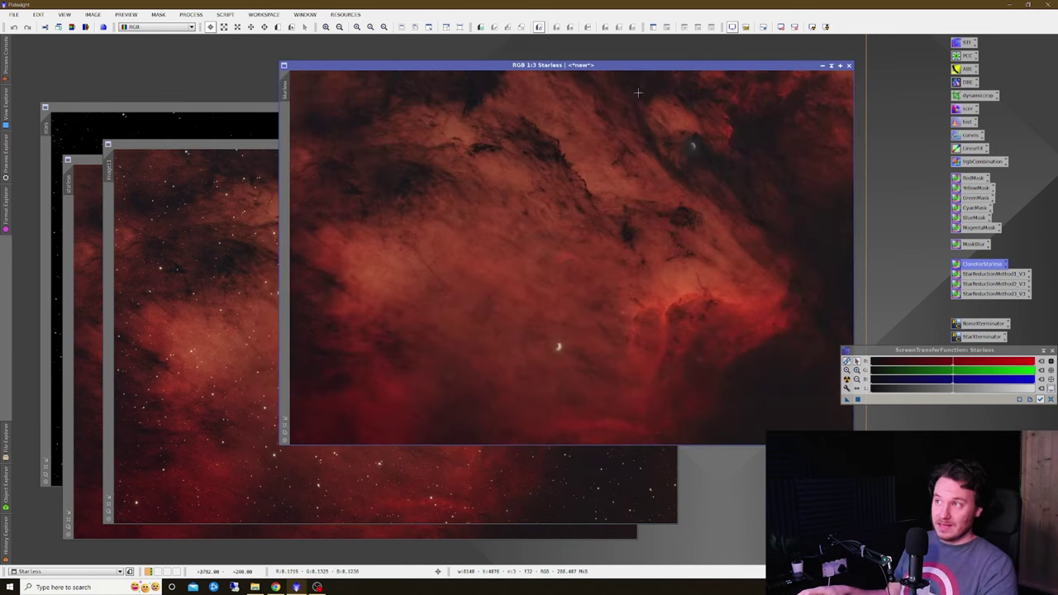
{"action": "left_click", "coordinate": [231, 283]}
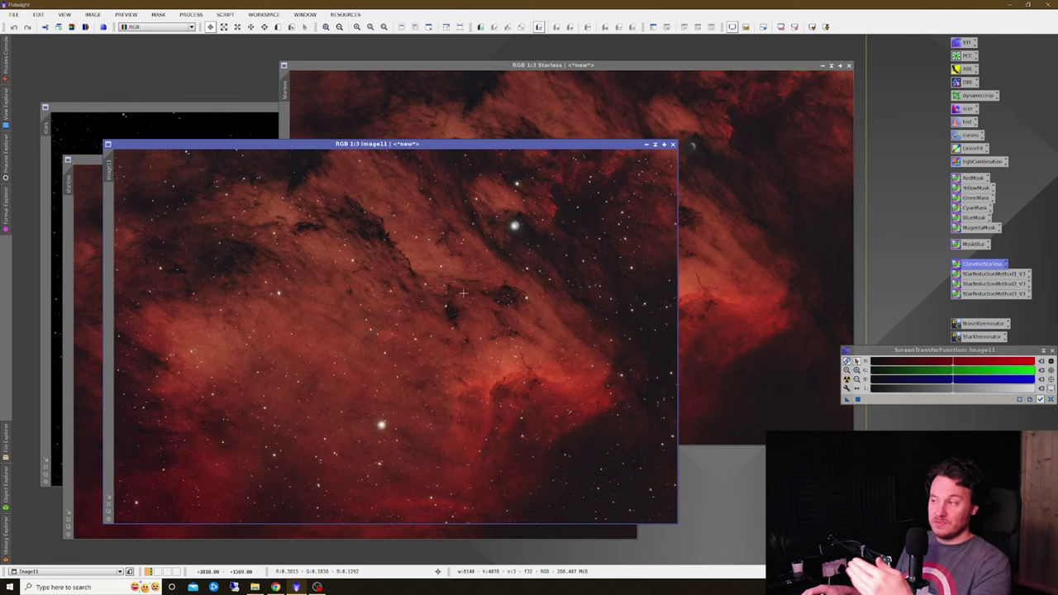
{"action": "left_click", "coordinate": [999, 275]}
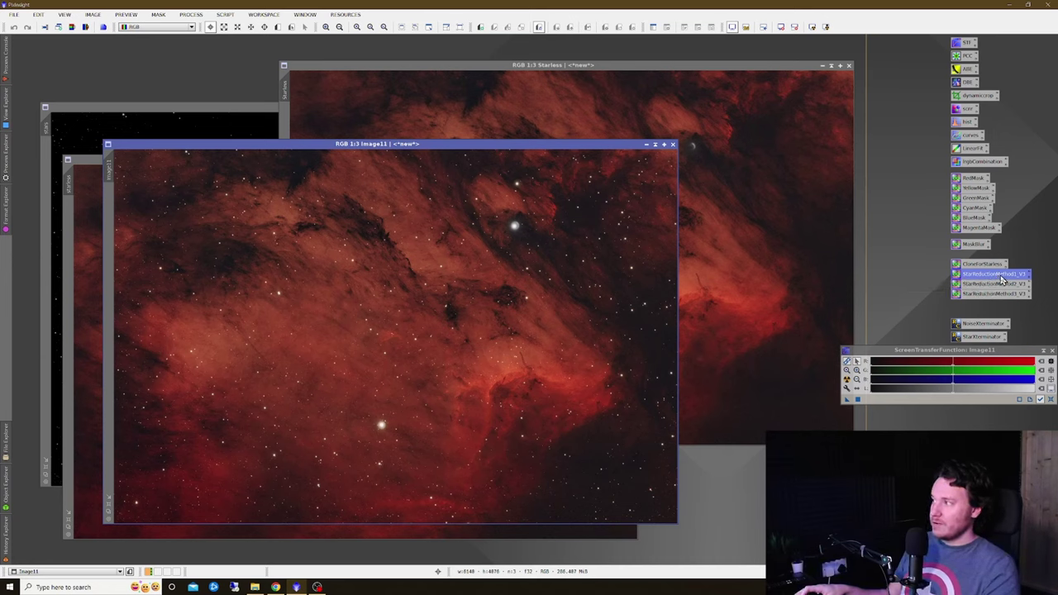
Step: Apply StarReductionMethod1_V3 to Image11 and toggle undo/redo to compare before and after
{"action": "left_click_drag", "start_coordinate": [996, 281], "coordinate": [517, 309]}
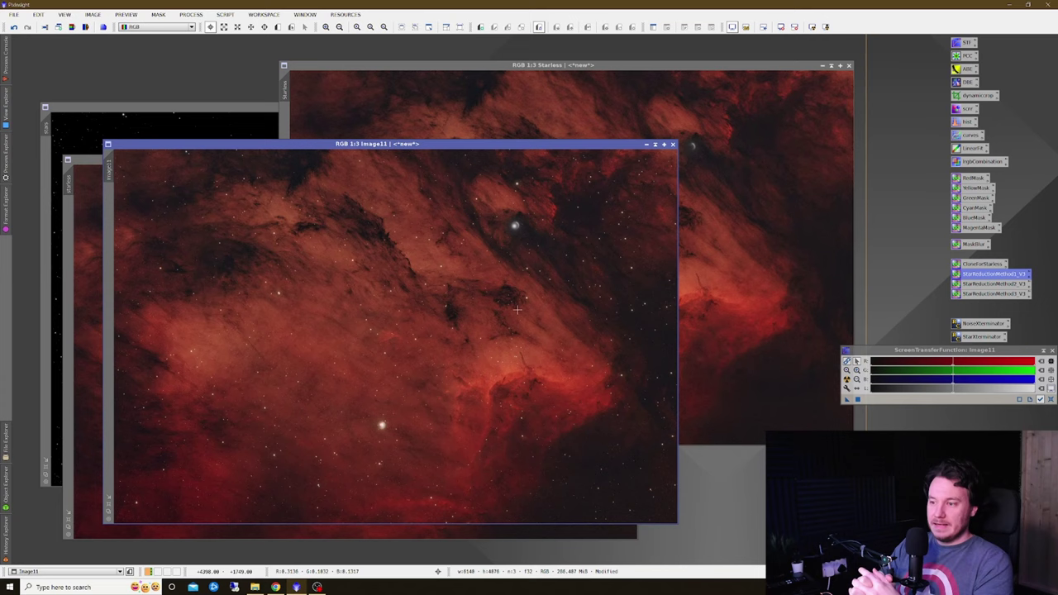
{"action": "right_click", "coordinate": [384, 262]}
{"action": "left_click", "coordinate": [413, 272]}
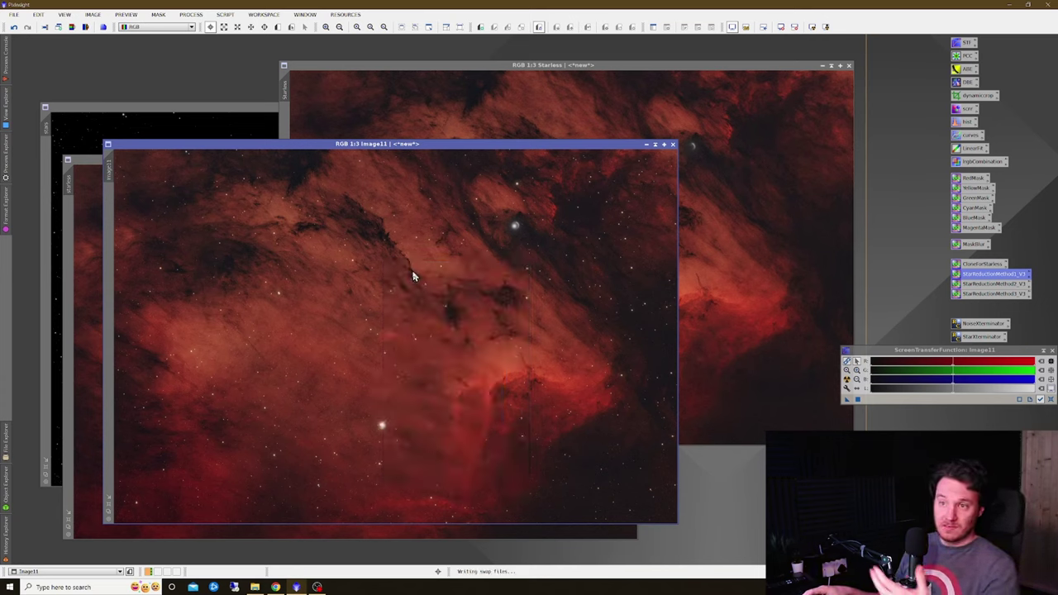
{"action": "right_click", "coordinate": [412, 274]}
{"action": "left_click", "coordinate": [446, 293]}
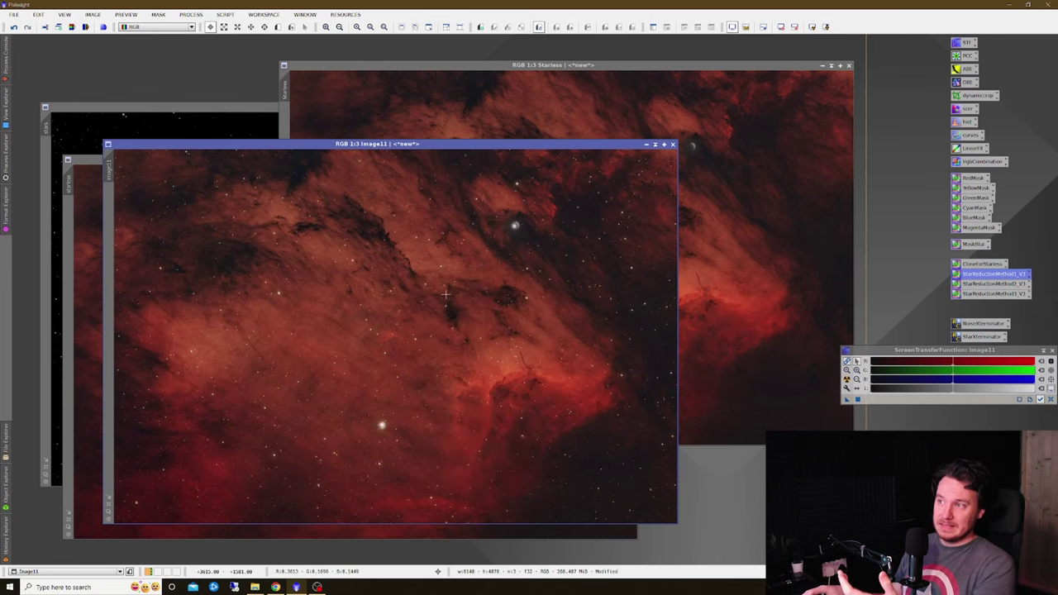
{"action": "right_click", "coordinate": [446, 293]}
{"action": "left_click", "coordinate": [479, 302]}
{"action": "right_click", "coordinate": [484, 300]}
{"action": "left_click", "coordinate": [512, 322]}
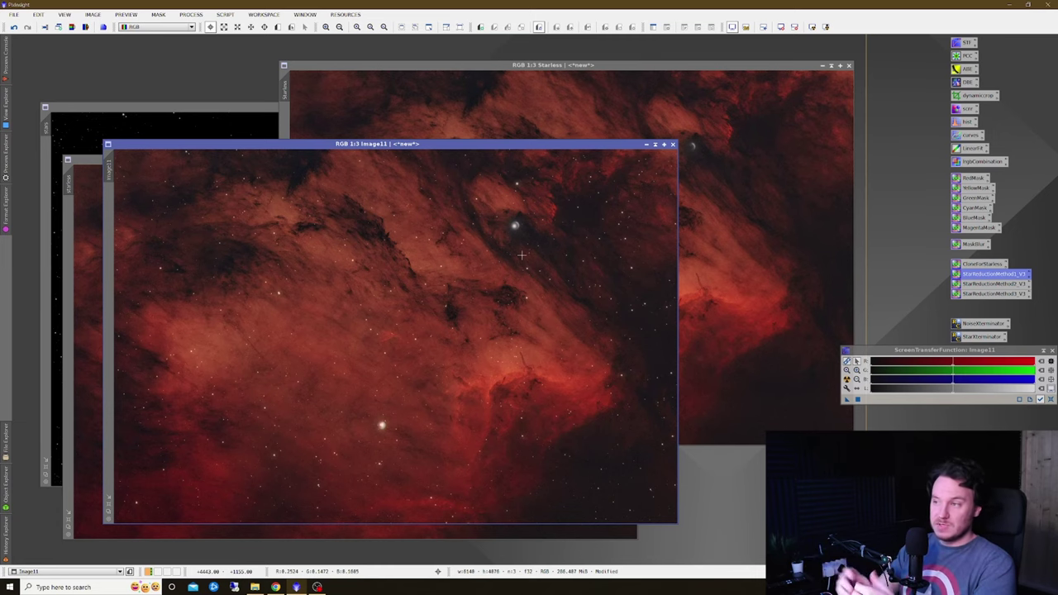
Step: Zoom Image11 to 1:1 and reposition its window to inspect the reduced stars
{"action": "scroll", "coordinate": [500, 342], "scroll_direction": "up", "scroll_amount": 2}
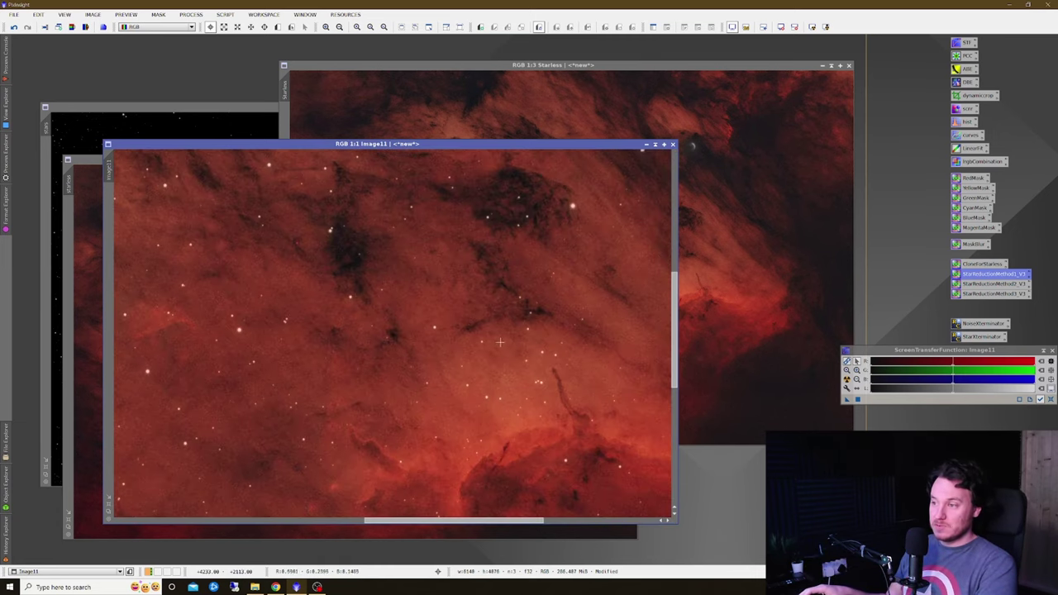
{"action": "scroll", "coordinate": [507, 375], "scroll_direction": "down", "scroll_amount": 1}
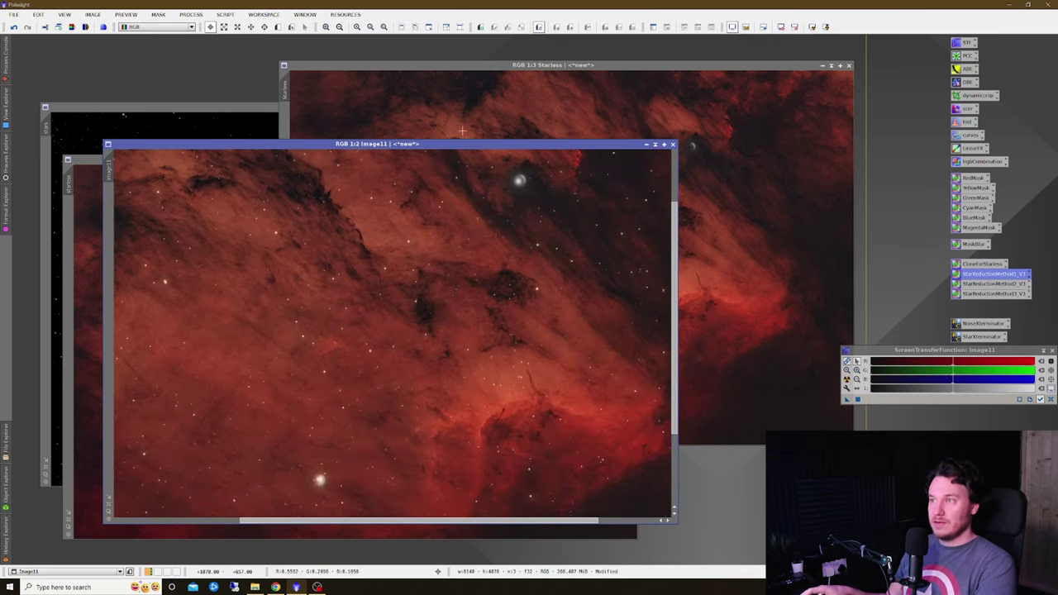
{"action": "left_click_drag", "start_coordinate": [462, 145], "coordinate": [423, 83]}
{"action": "scroll", "coordinate": [465, 338], "scroll_direction": "up", "scroll_amount": 1}
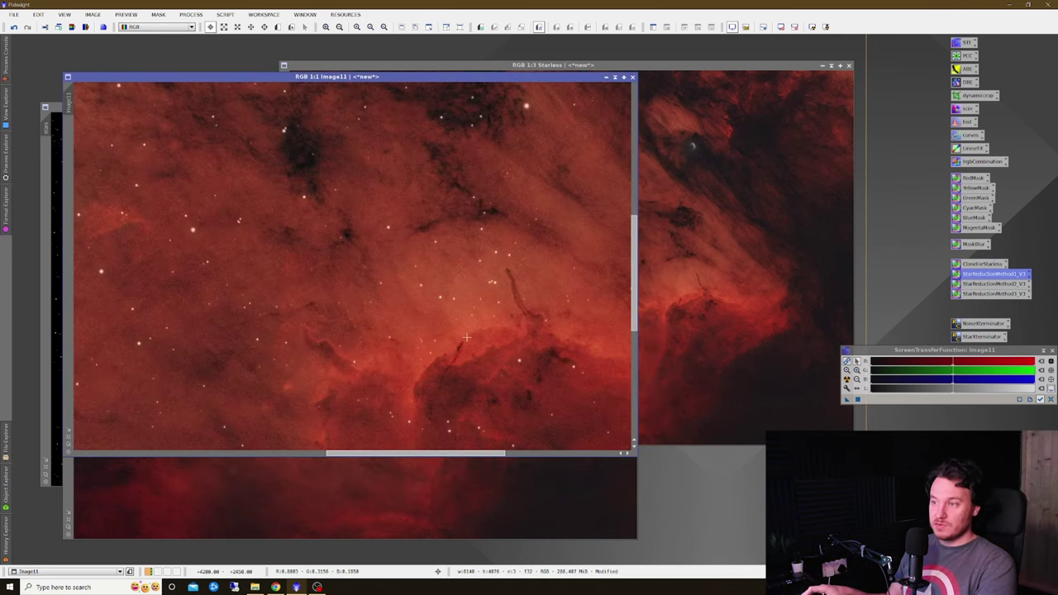
Step: Apply NoiseXTerminator to Image11 with the Denoise strength lowered to about 0.75
{"action": "double_click", "coordinate": [984, 325]}
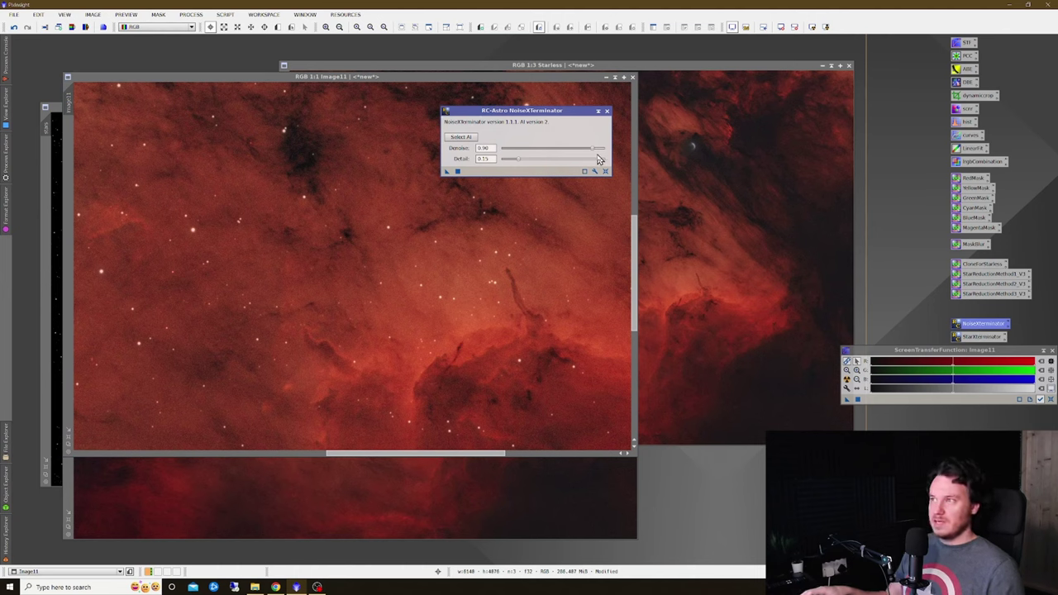
{"action": "left_click_drag", "start_coordinate": [591, 149], "coordinate": [580, 153]}
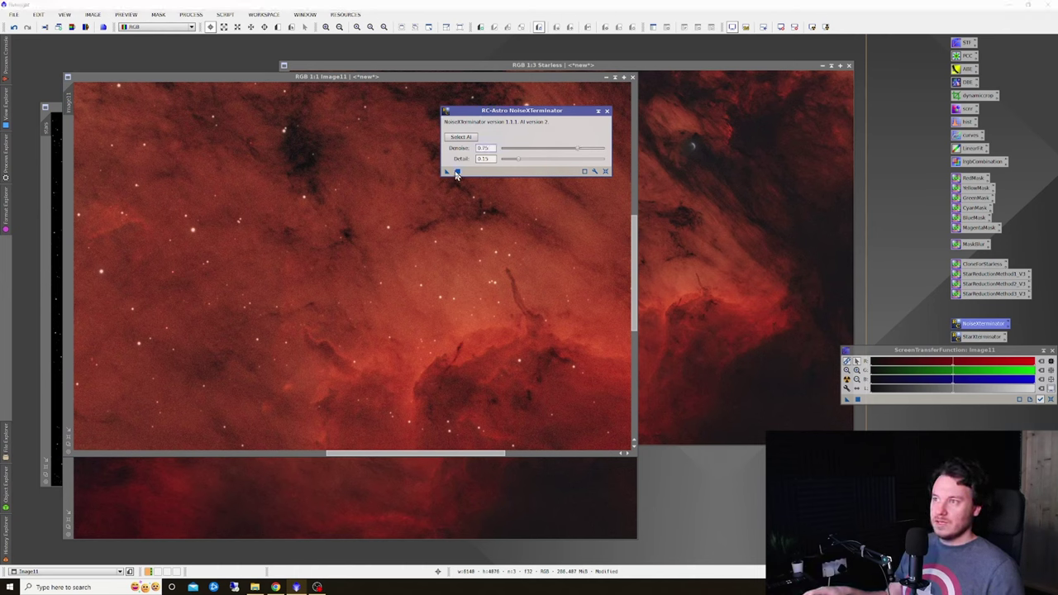
{"action": "left_click_drag", "start_coordinate": [446, 171], "coordinate": [407, 261]}
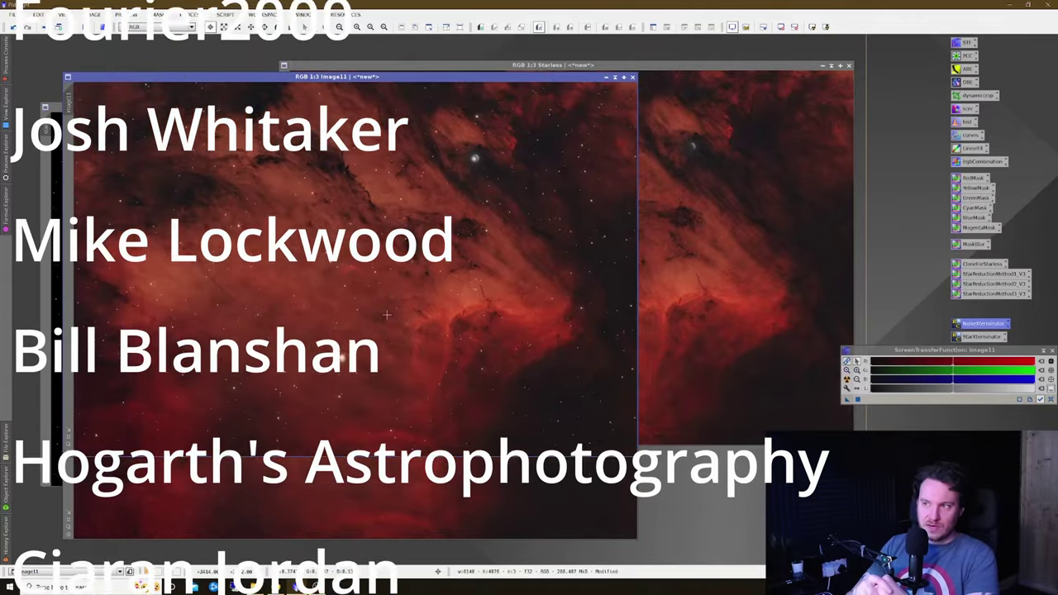
Step: Move the denoised Image11 window toward the workspace centre for a final review
{"action": "left_click_drag", "start_coordinate": [442, 80], "coordinate": [575, 122]}
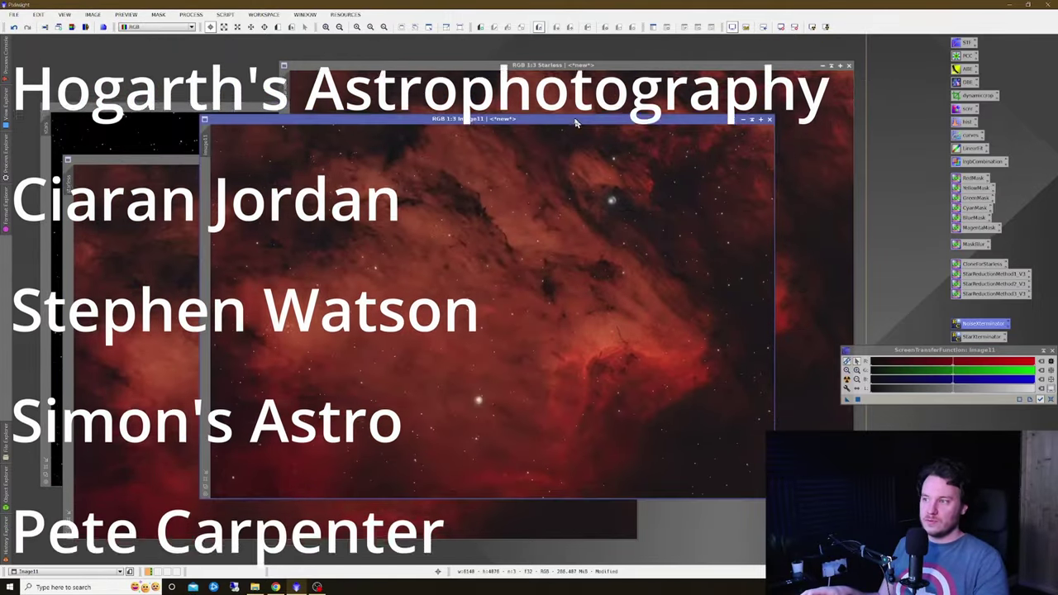